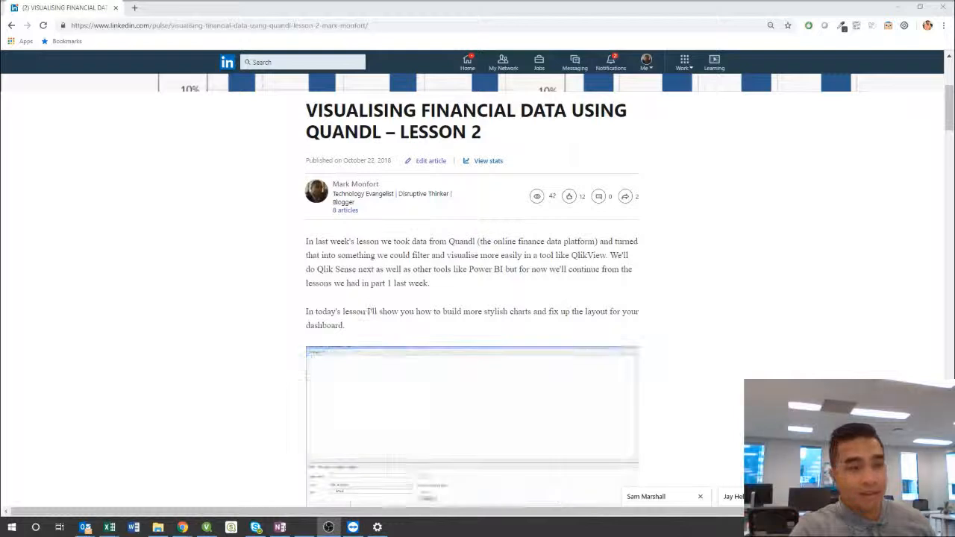
# - Read through the Quandl lesson 2 article, covering the banner text object, Multi Box filters, line object and bar chart expression
pyautogui.scroll(-1, 473, 299)
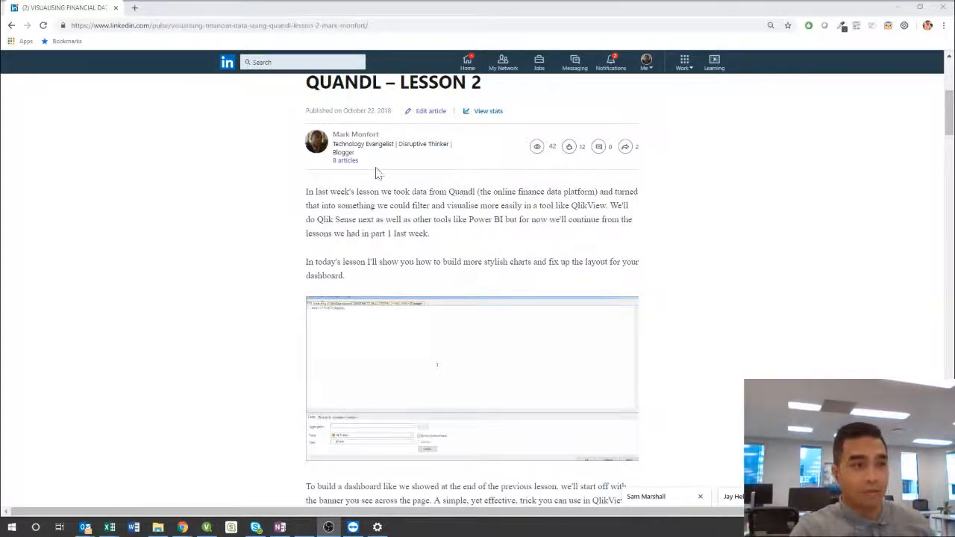
pyautogui.scroll(2, 376, 224)
pyautogui.scroll(-3, 384, 291)
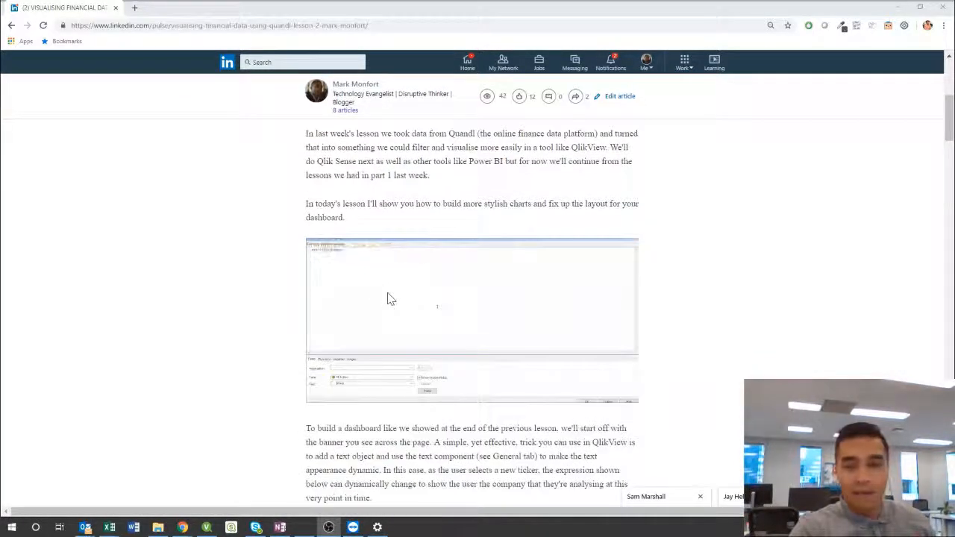
pyautogui.scroll(-3, 392, 299)
pyautogui.scroll(-2, 389, 296)
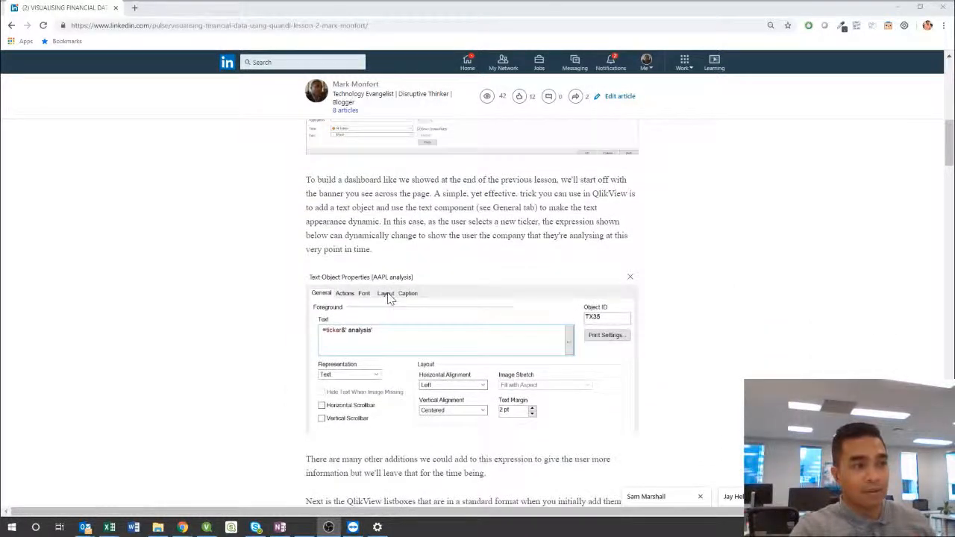
pyautogui.scroll(-3, 388, 297)
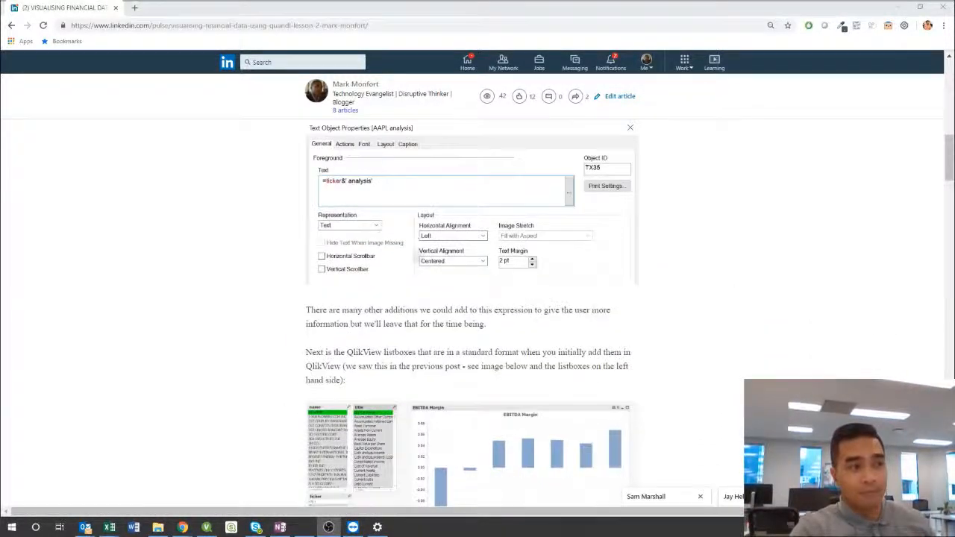
pyautogui.scroll(-4, 427, 337)
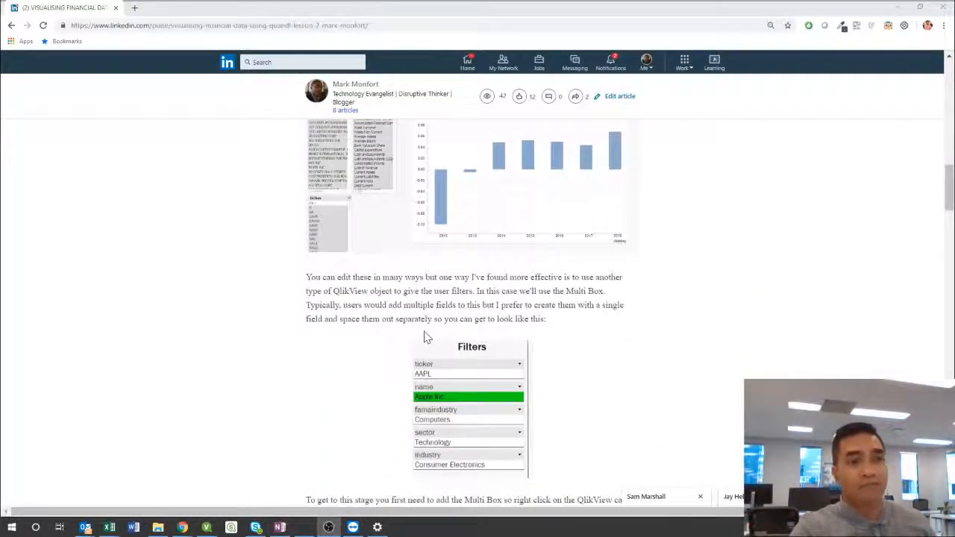
pyautogui.scroll(-7, 425, 337)
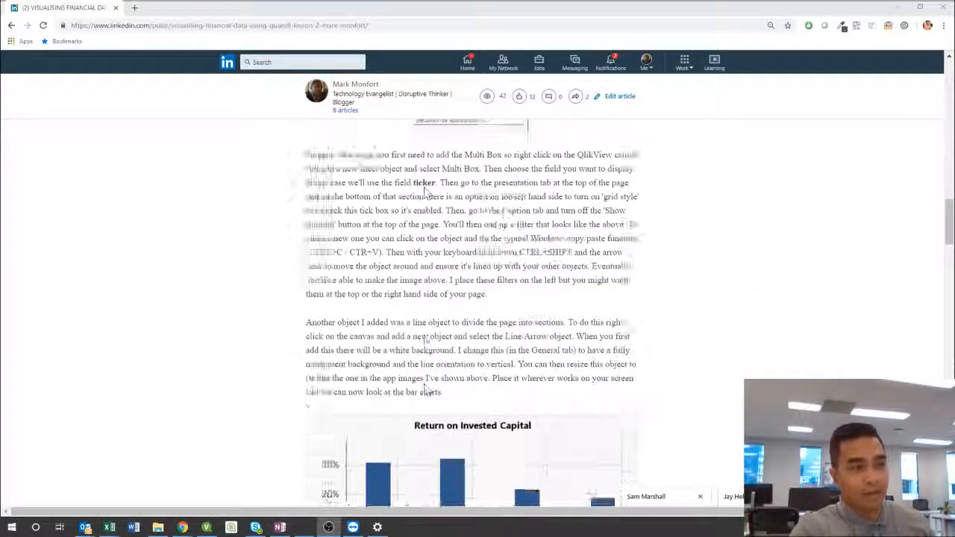
pyautogui.scroll(-4, 424, 340)
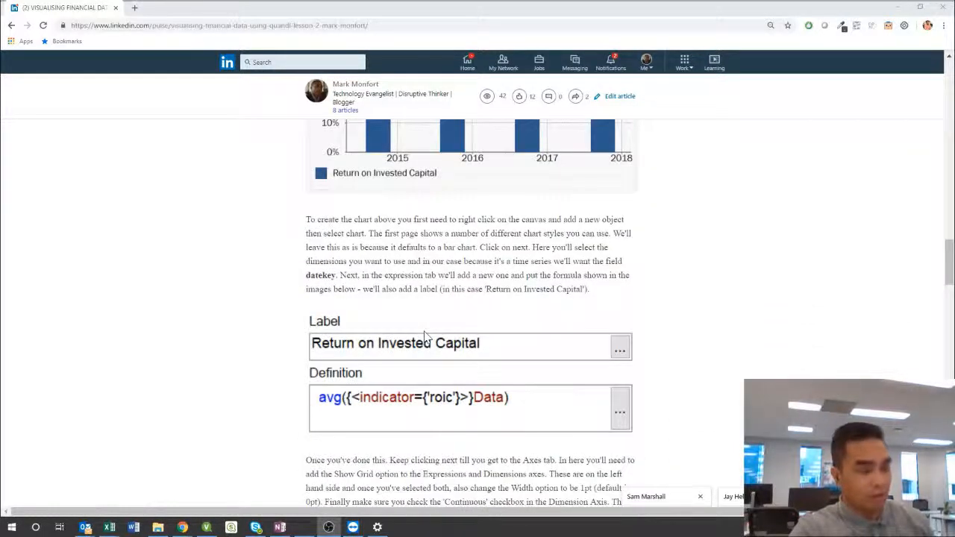
# - Switch to QlikView and move the Asset Turnover chart up and to the right on the Main sheet
pyautogui.hotkey('alt', 'Tab')
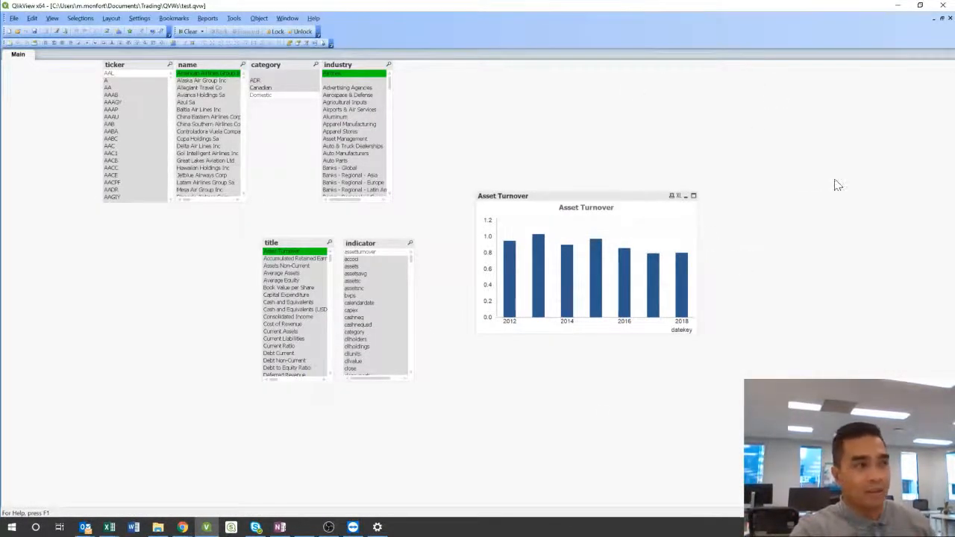
pyautogui.moveTo(527, 203); pyautogui.dragTo(646, 102)
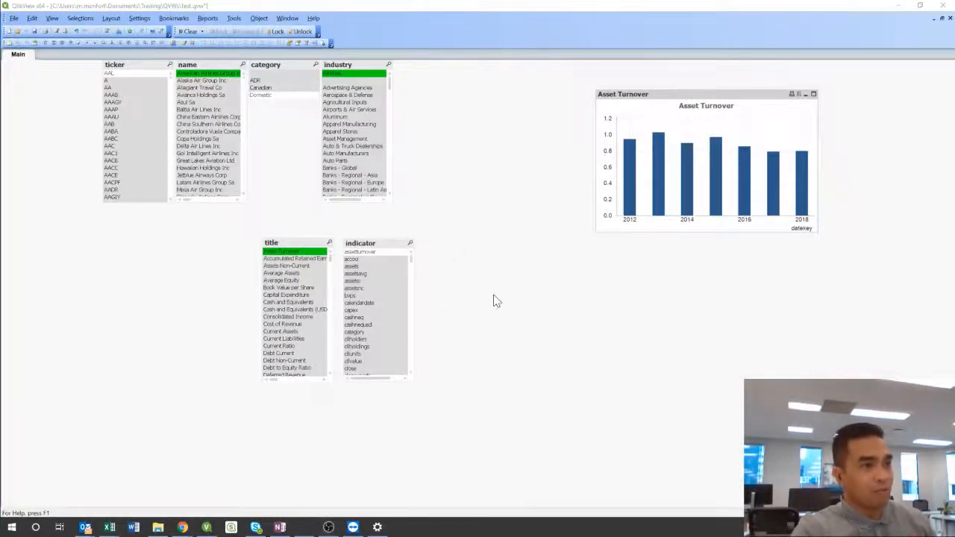
# - Switch back to the article in the browser and review the filters example, the finished dashboard image and the animated preview
pyautogui.hotkey('alt', 'Tab')
pyautogui.scroll(4, 403, 214)
pyautogui.scroll(15, 404, 290)
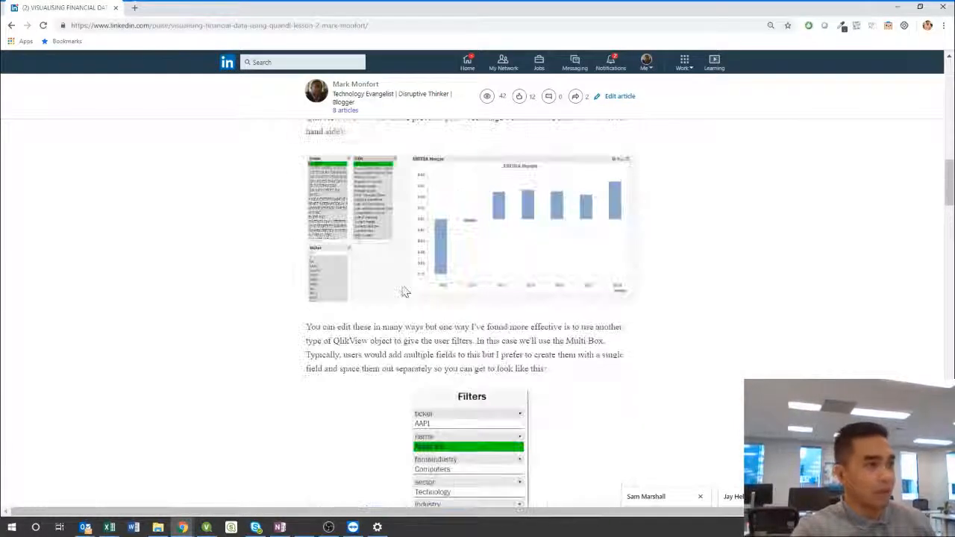
pyautogui.scroll(5, 403, 291)
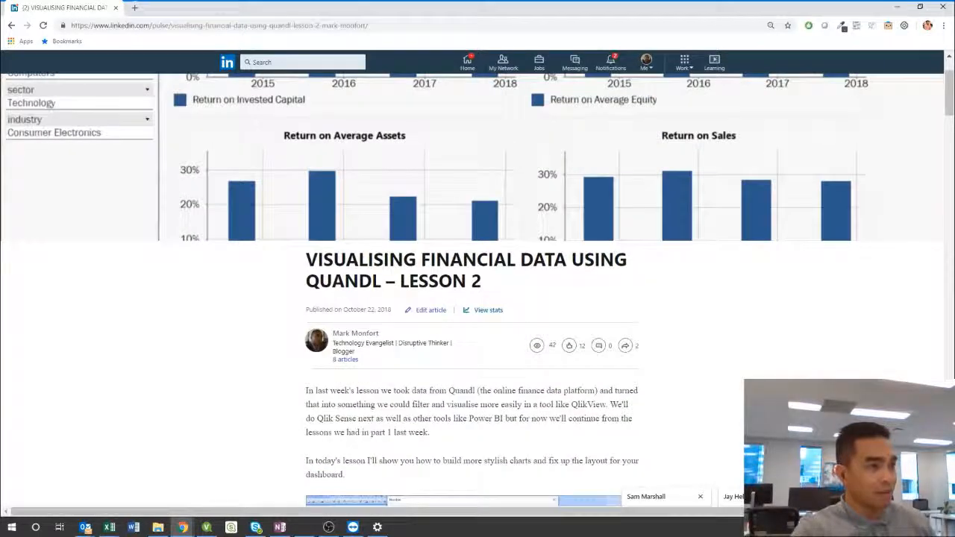
pyautogui.scroll(-5, 348, 284)
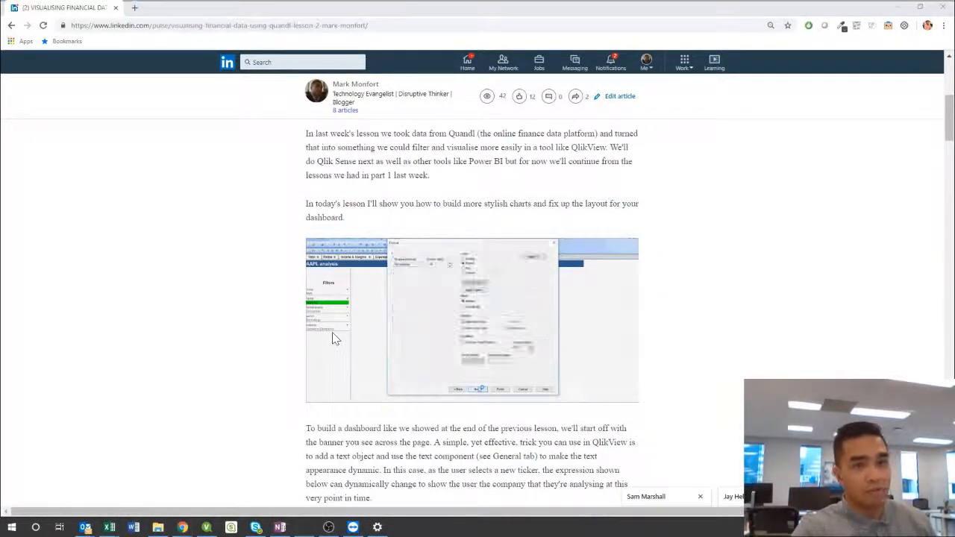
# - Switch to QlikView and move all the list boxes and the Asset Turnover chart down to clear space above them
pyautogui.hotkey('alt', 'Tab')
pyautogui.moveTo(513, 418); pyautogui.dragTo(15, 61)
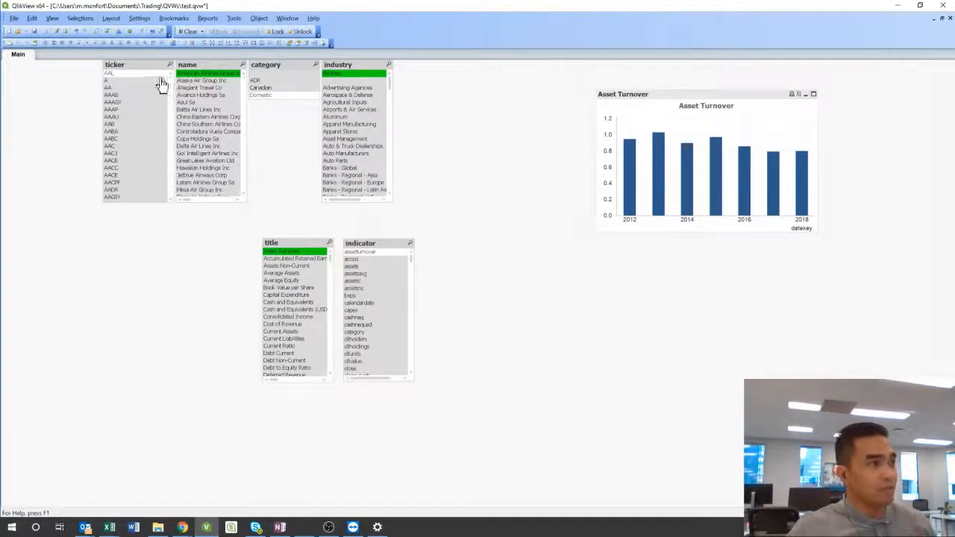
pyautogui.moveTo(138, 69); pyautogui.dragTo(280, 185)
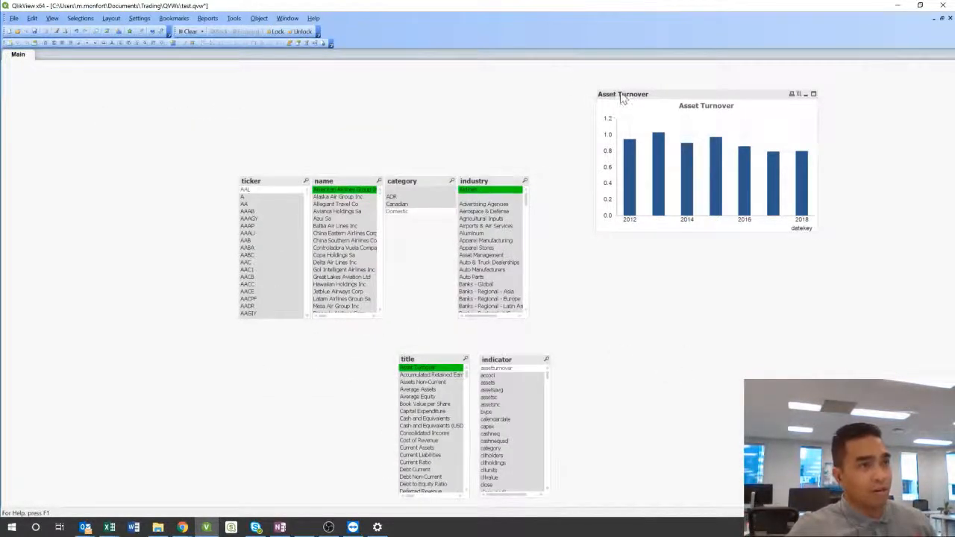
pyautogui.moveTo(619, 94); pyautogui.dragTo(645, 266)
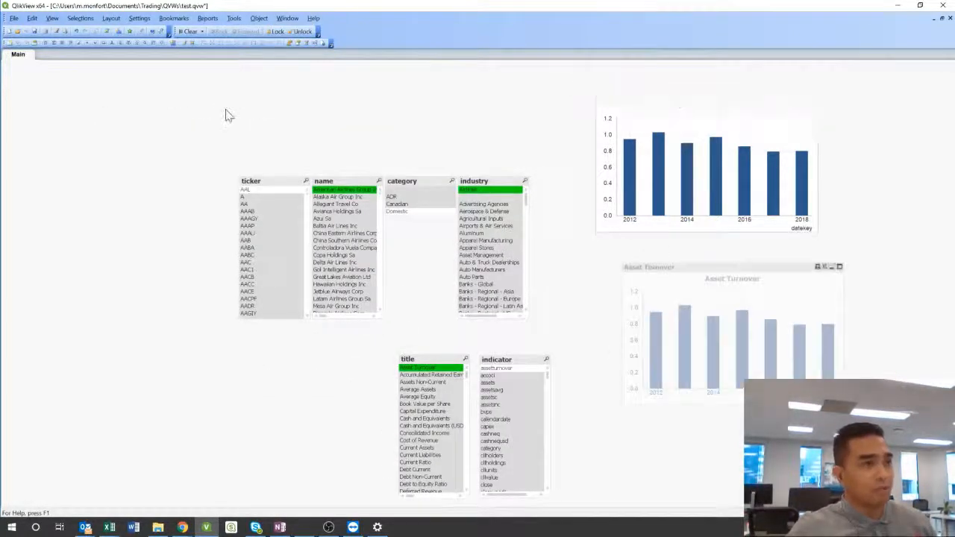
# - Create a new text object on the Main sheet with the dynamic text =ticker&' Analysis'
pyautogui.rightClick(165, 151)
pyautogui.moveTo(224, 173)
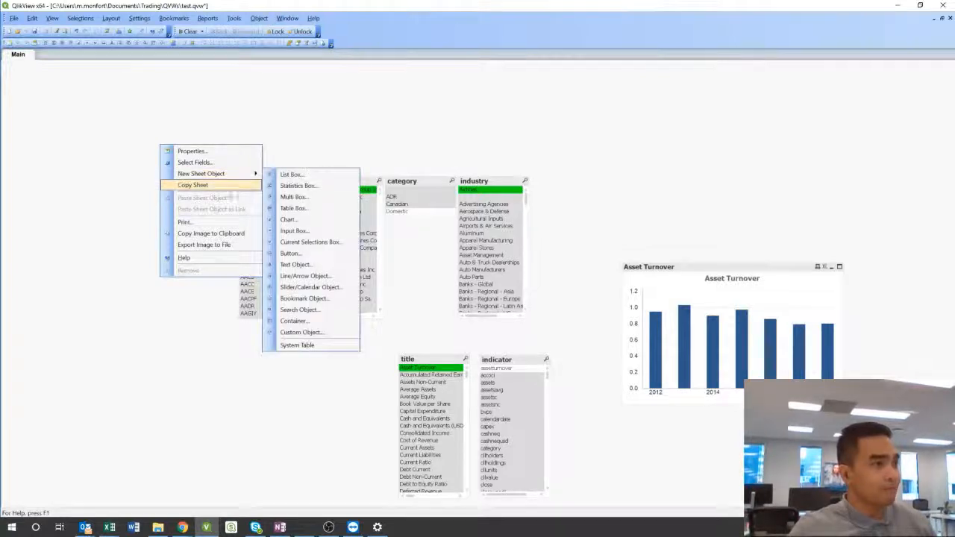
pyautogui.click(305, 264)
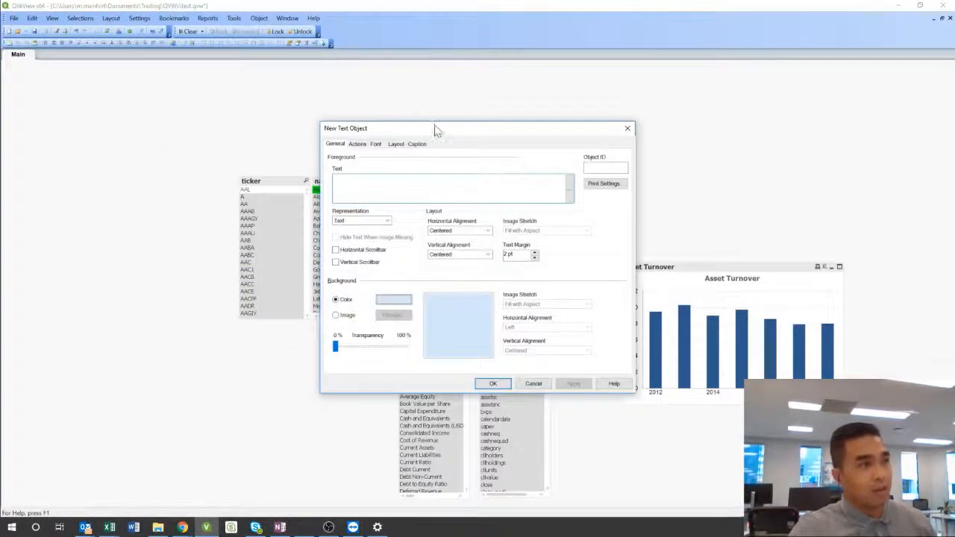
pyautogui.moveTo(432, 124); pyautogui.dragTo(310, 59)
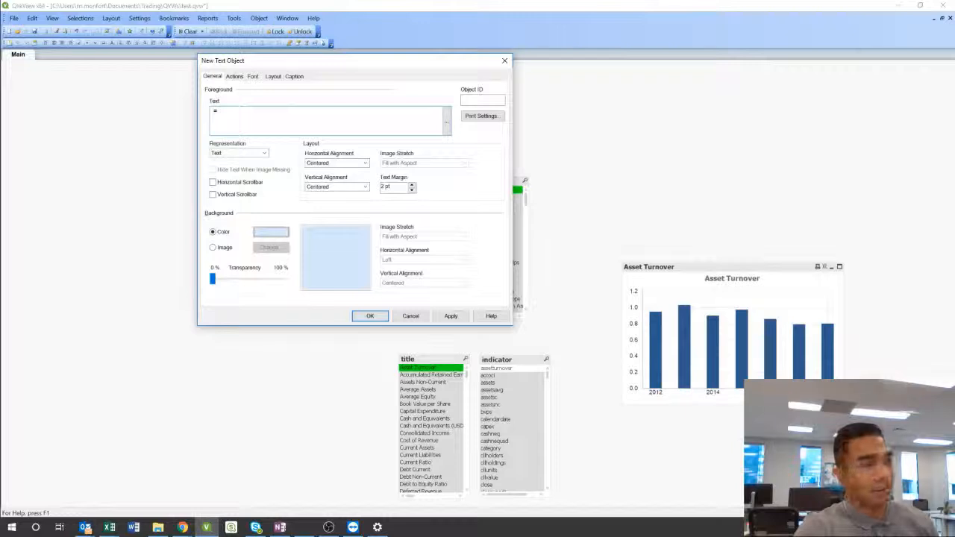
pyautogui.write('=ticker')
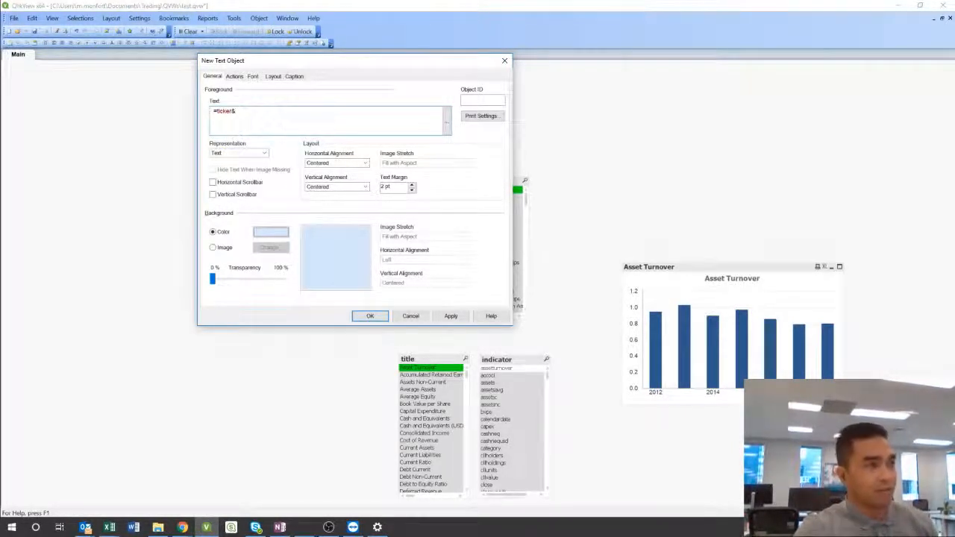
pyautogui.write("&' Analysis")
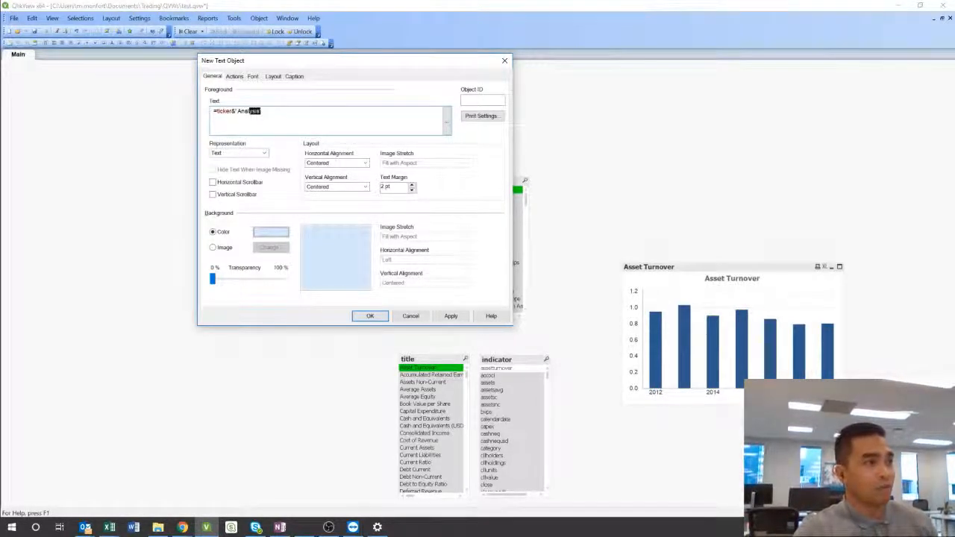
pyautogui.moveTo(250, 111); pyautogui.dragTo(232, 111)
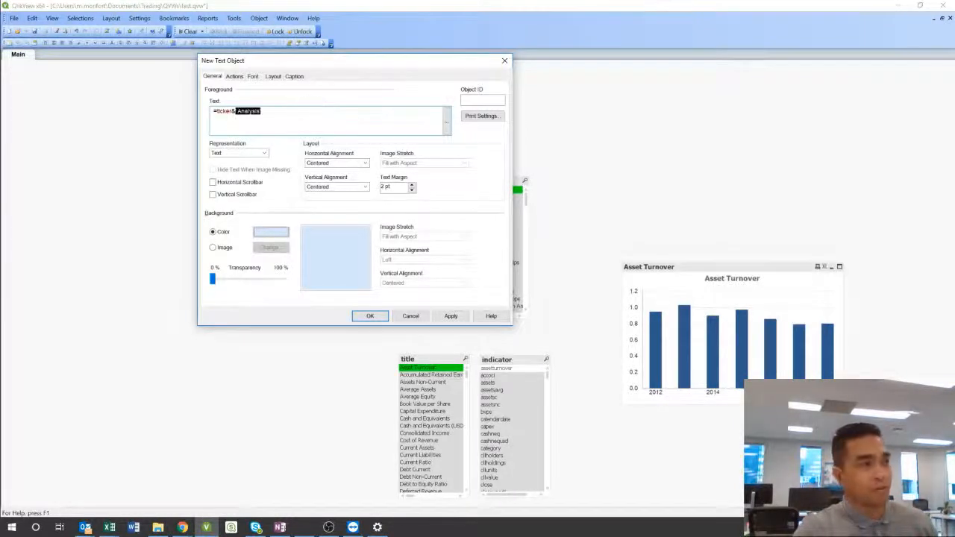
pyautogui.click(297, 122)
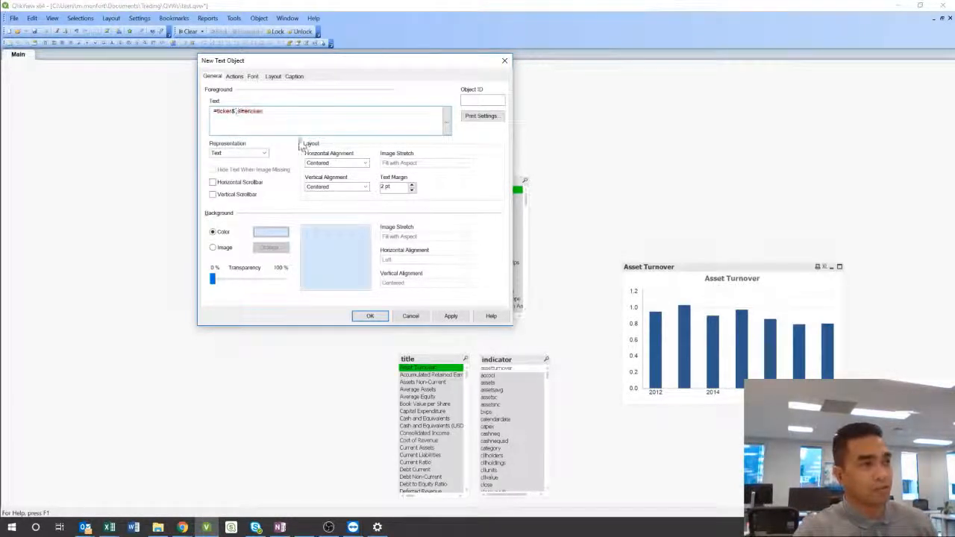
# - Choose the dark blue custom color as the fixed base color of the text object's background
pyautogui.click(269, 235)
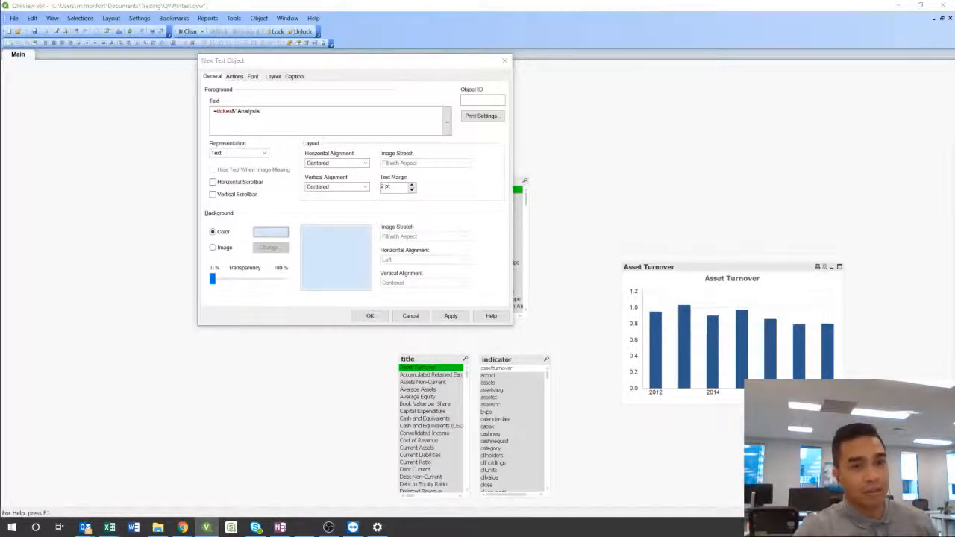
pyautogui.click(571, 129)
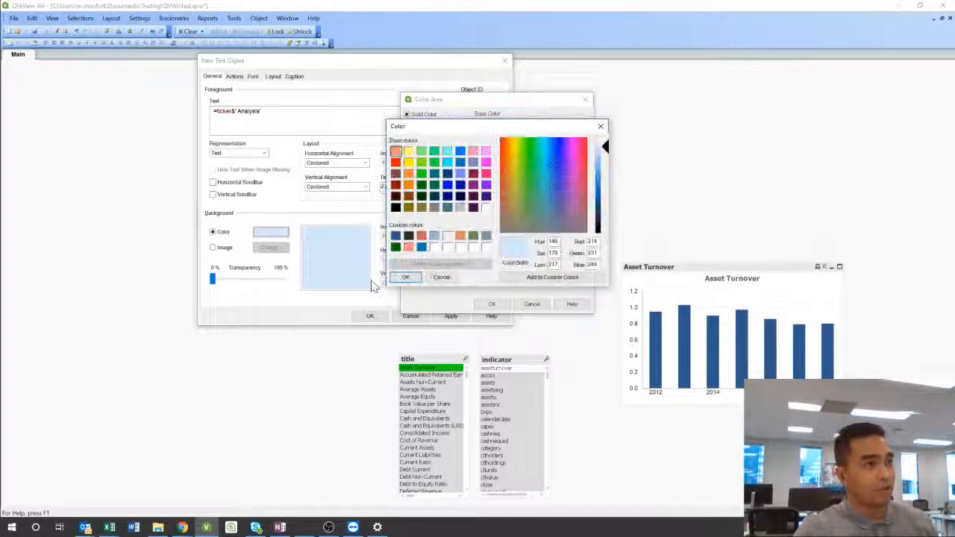
pyautogui.click(396, 236)
pyautogui.click(406, 277)
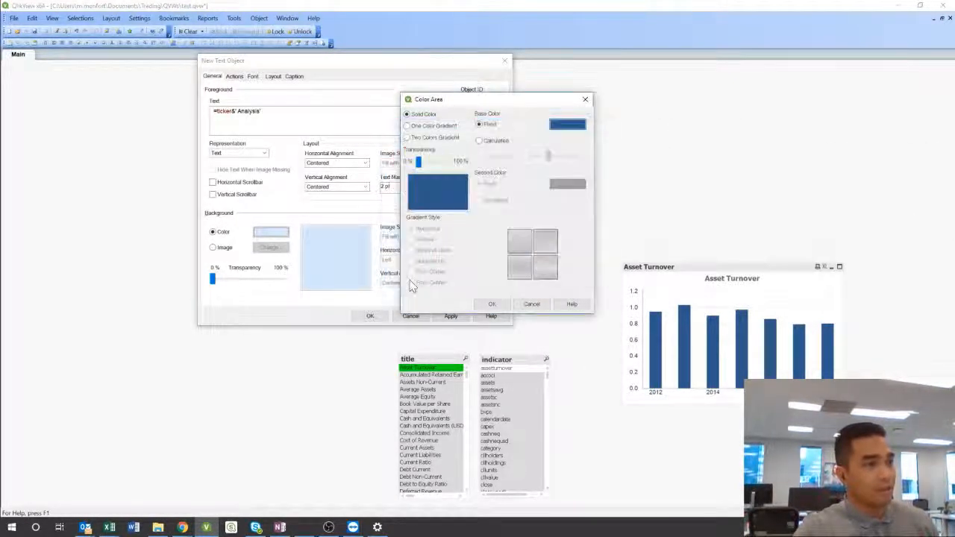
# - Define a light blue with red 153, green 170, blue 240, add it to the custom colors and use it as the base color
pyautogui.click(562, 124)
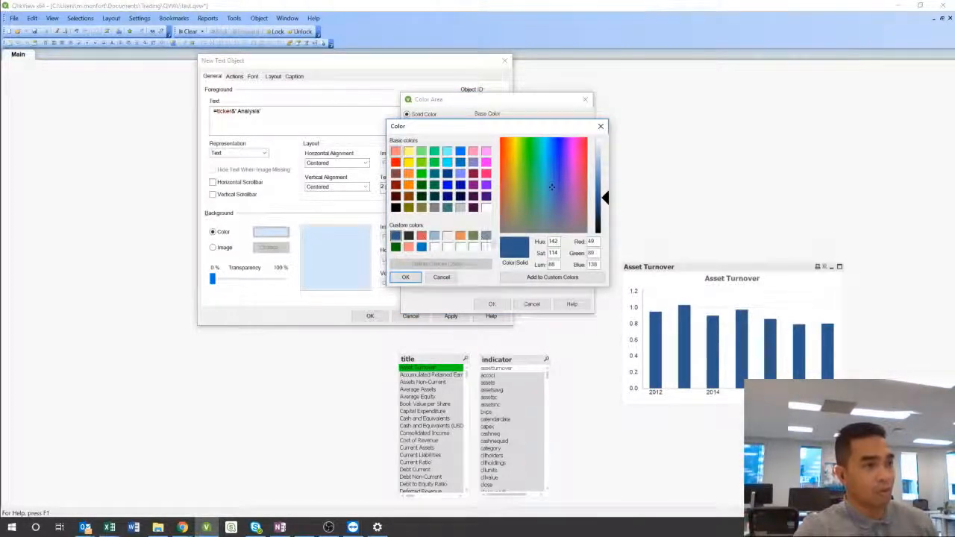
pyautogui.click(435, 248)
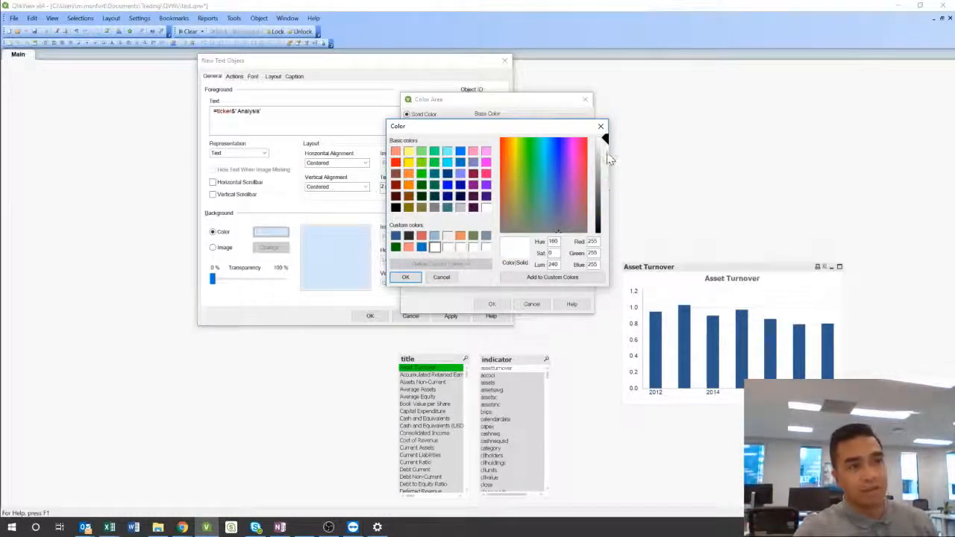
pyautogui.moveTo(609, 158)
pyautogui.mouseDown()
pyautogui.moveTo(607, 207)
pyautogui.moveTo(606, 159)
pyautogui.mouseUp()
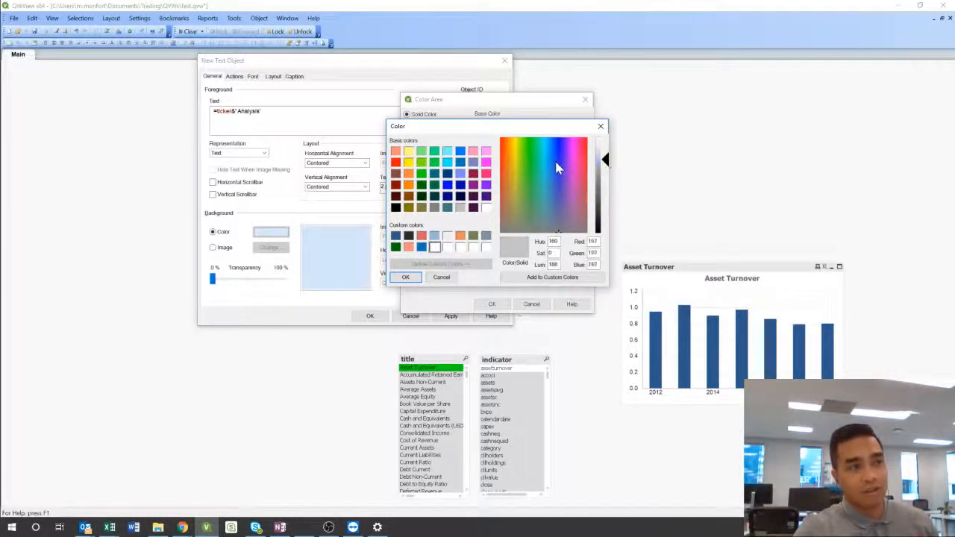
pyautogui.click(556, 161)
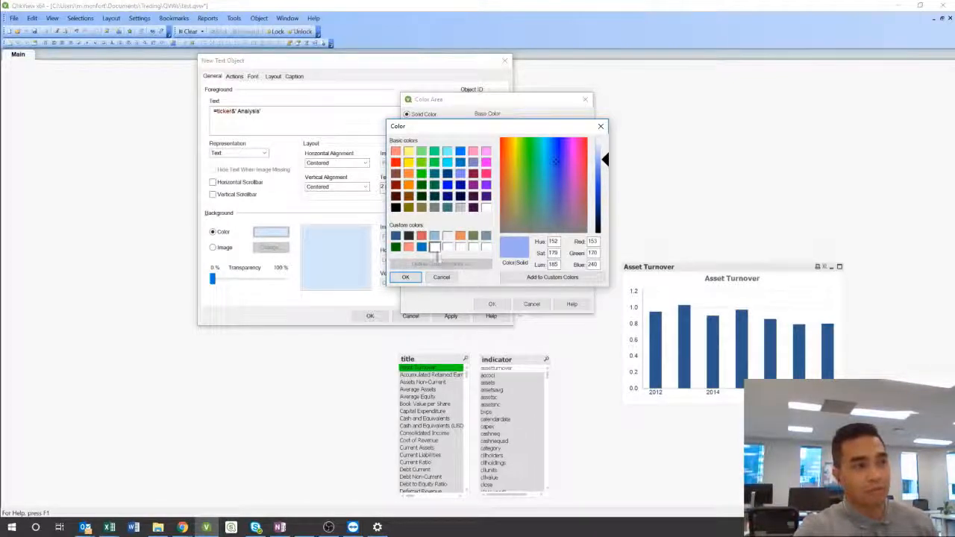
pyautogui.click(520, 279)
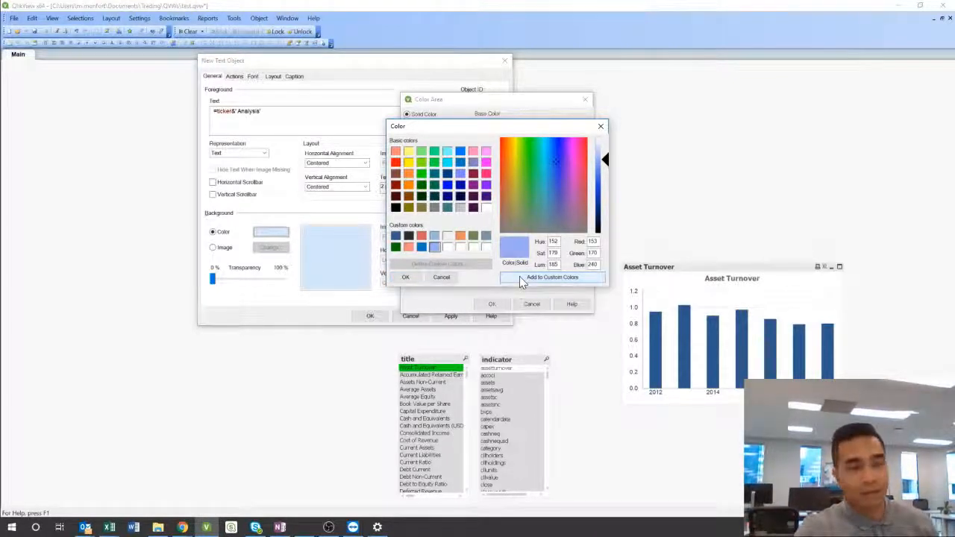
pyautogui.click(405, 277)
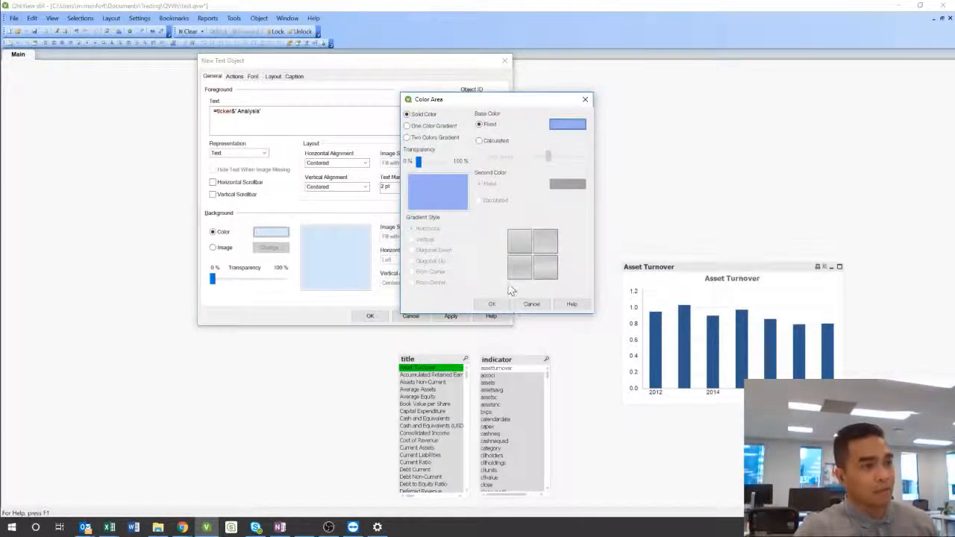
# - Change the base color back to the dark blue custom color and apply it to the text object's background
pyautogui.click(565, 126)
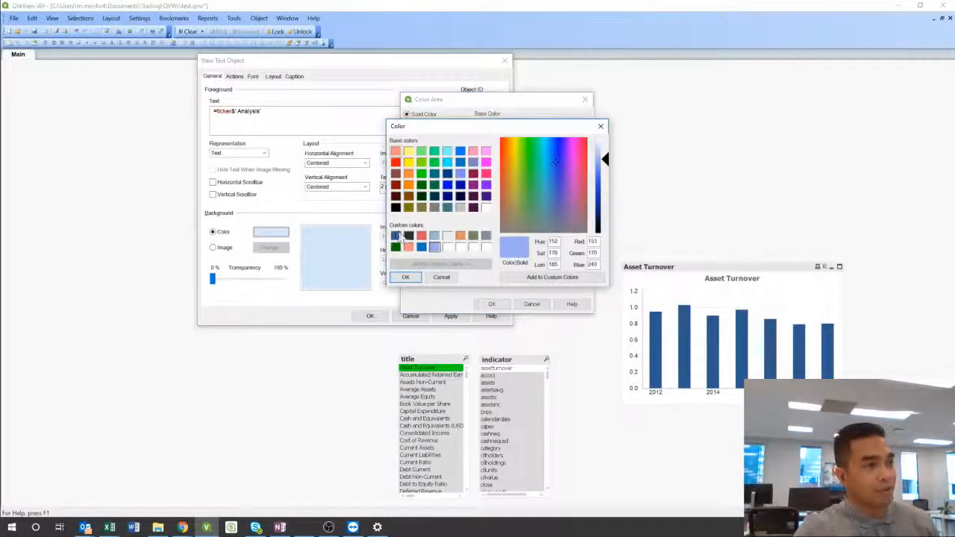
pyautogui.click(396, 236)
pyautogui.click(406, 277)
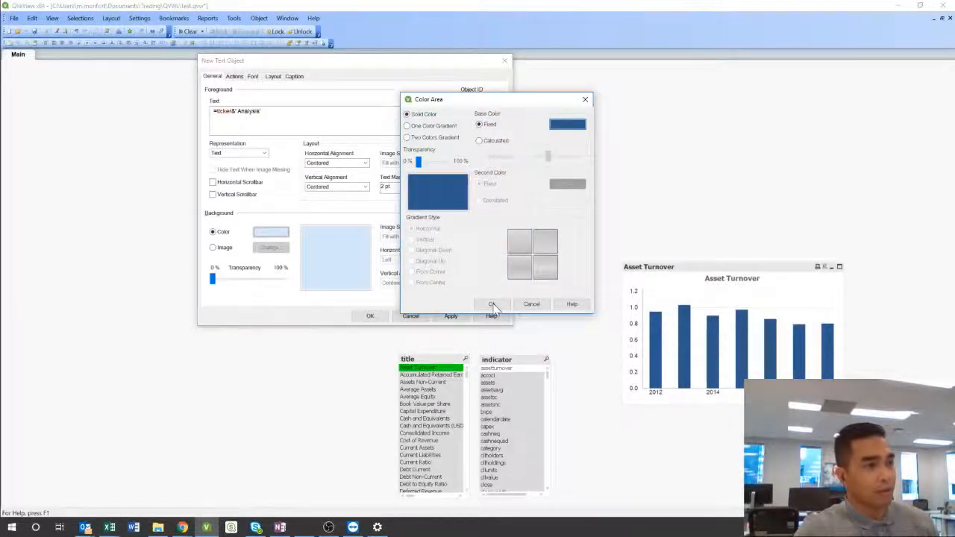
pyautogui.click(493, 304)
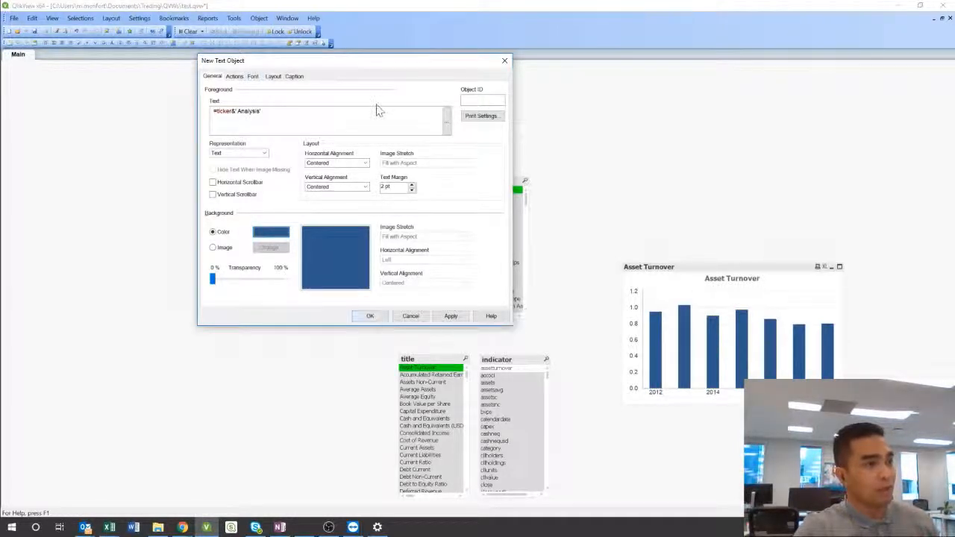
# - Set the text object's font color to white, create the object and stretch it across the top of the sheet as a banner
pyautogui.moveTo(373, 68); pyautogui.dragTo(580, 153)
pyautogui.click(463, 163)
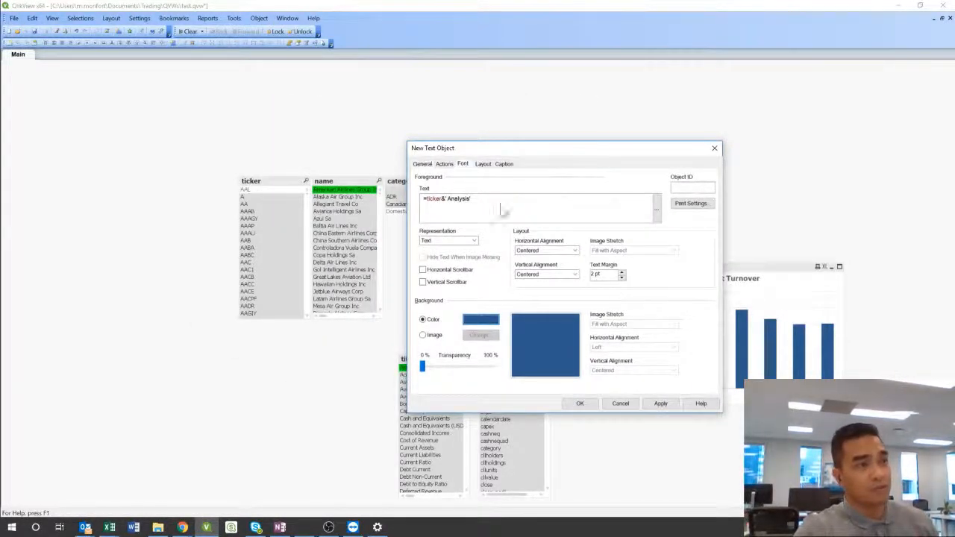
pyautogui.click(665, 274)
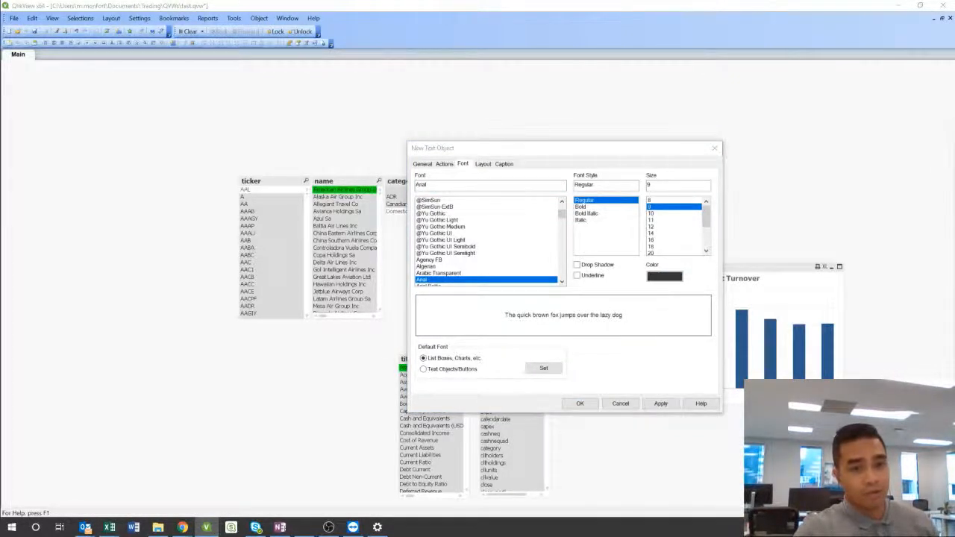
pyautogui.press('Return')
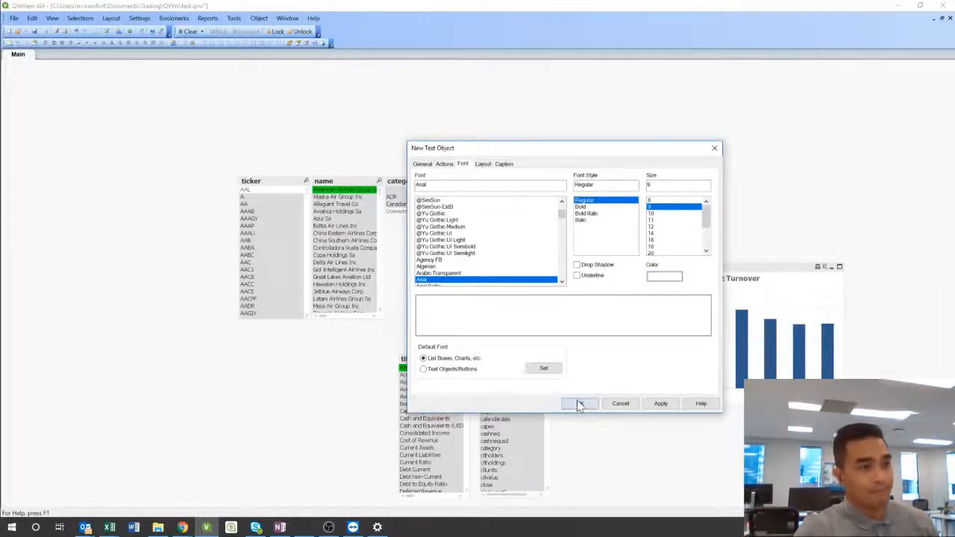
pyautogui.click(580, 403)
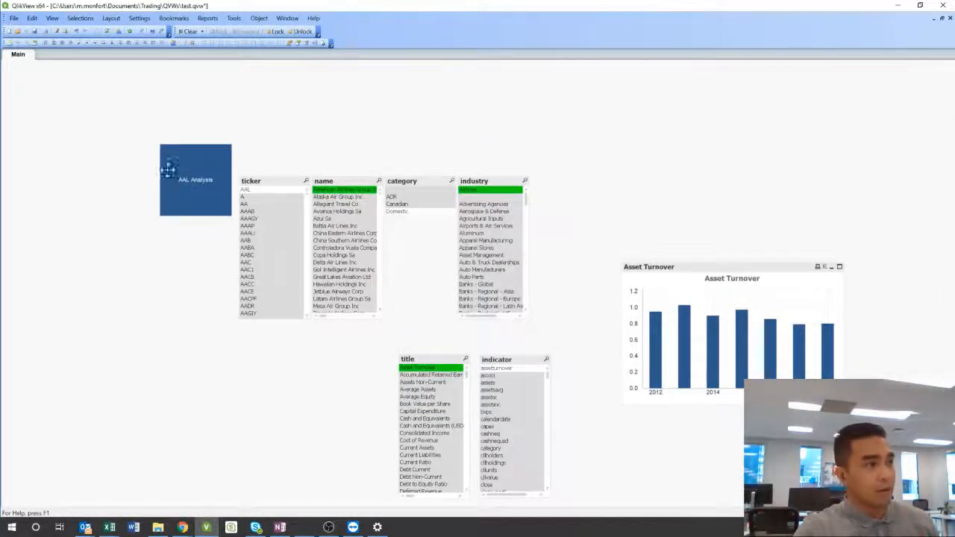
pyautogui.moveTo(168, 170); pyautogui.dragTo(939, 114)
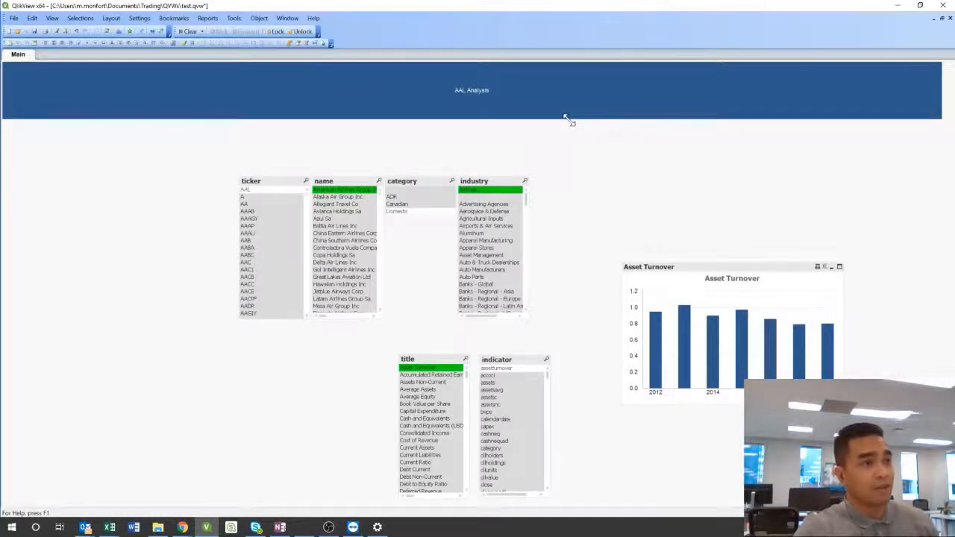
# - Set the horizontal alignment of the banner's text to Left
pyautogui.rightClick(561, 106)
pyautogui.click(578, 110)
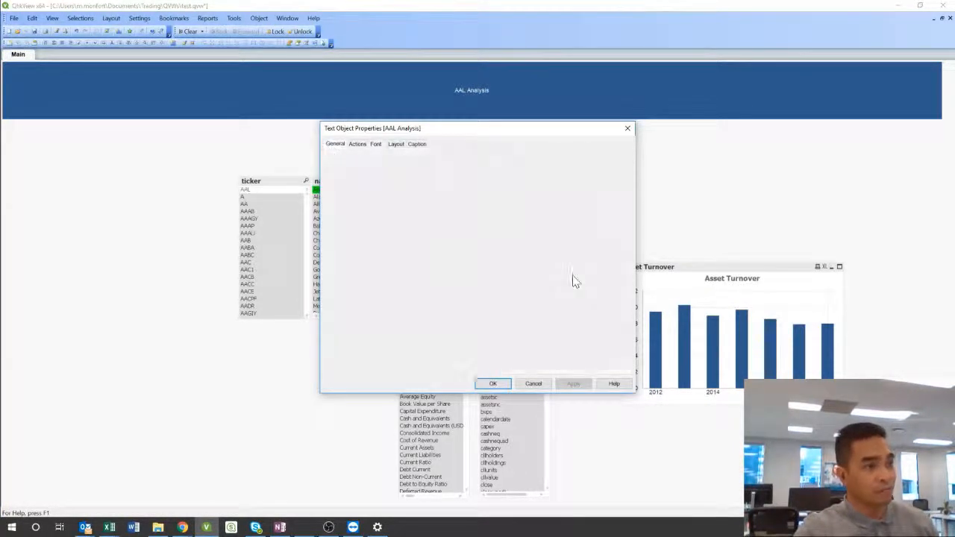
pyautogui.click(445, 231)
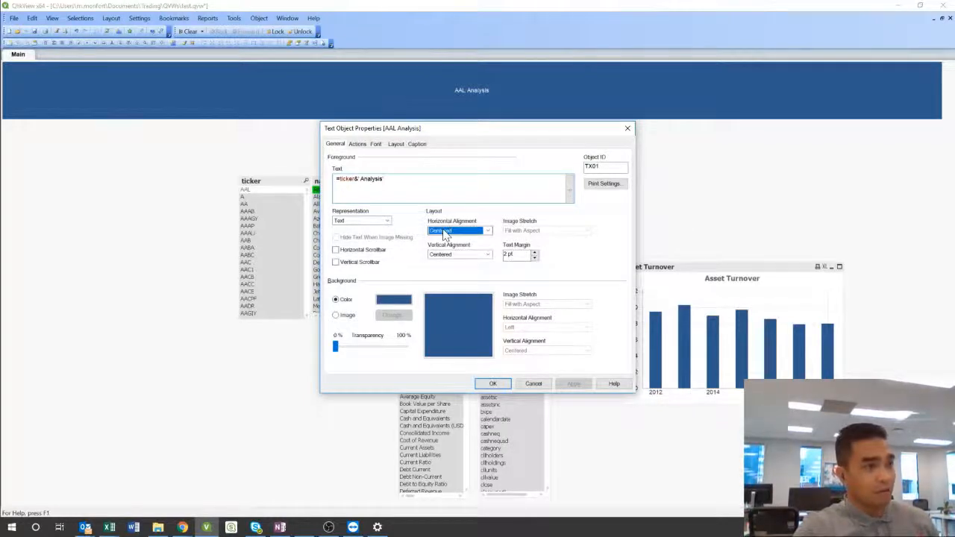
pyautogui.click(446, 231)
pyautogui.click(437, 239)
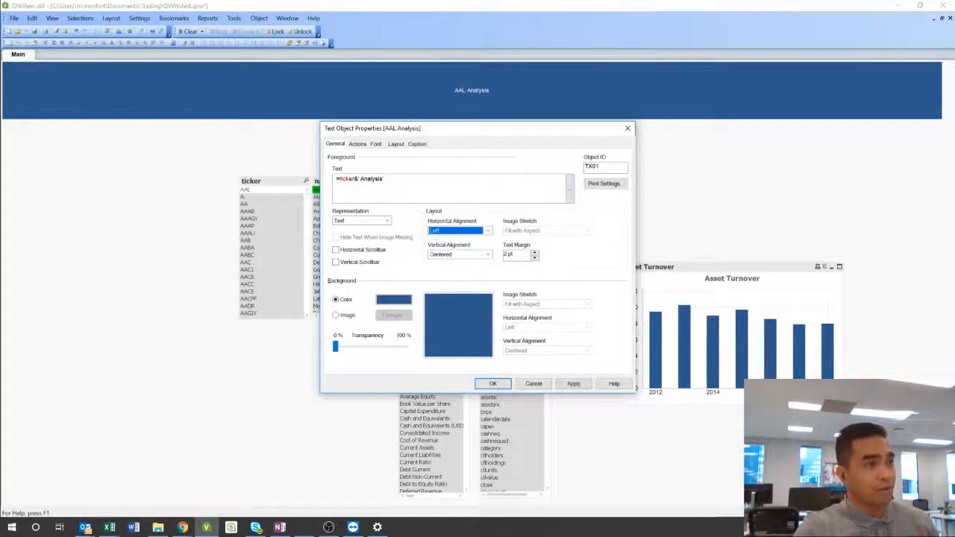
# - Set the banner's font size to 18 and reduce the banner's height to a slimmer strip
pyautogui.click(375, 144)
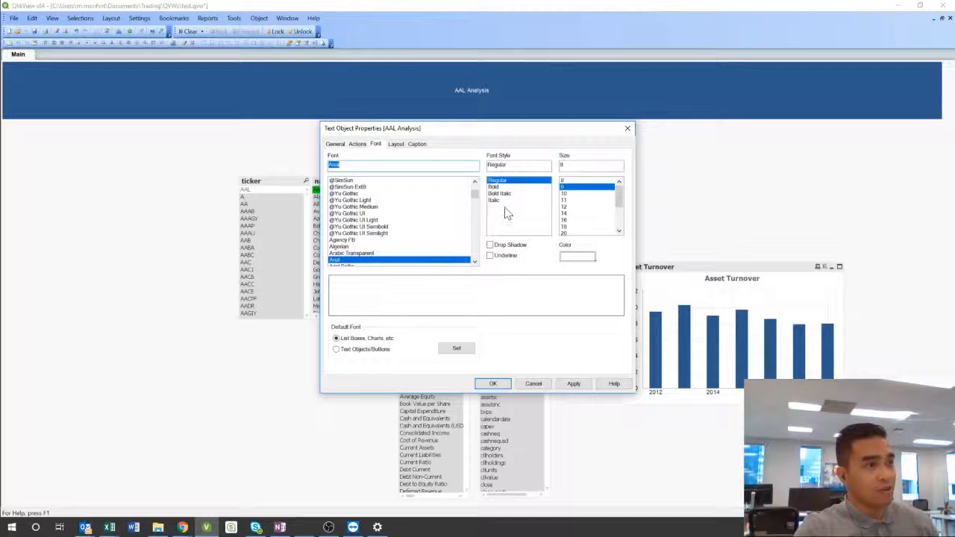
pyautogui.click(567, 226)
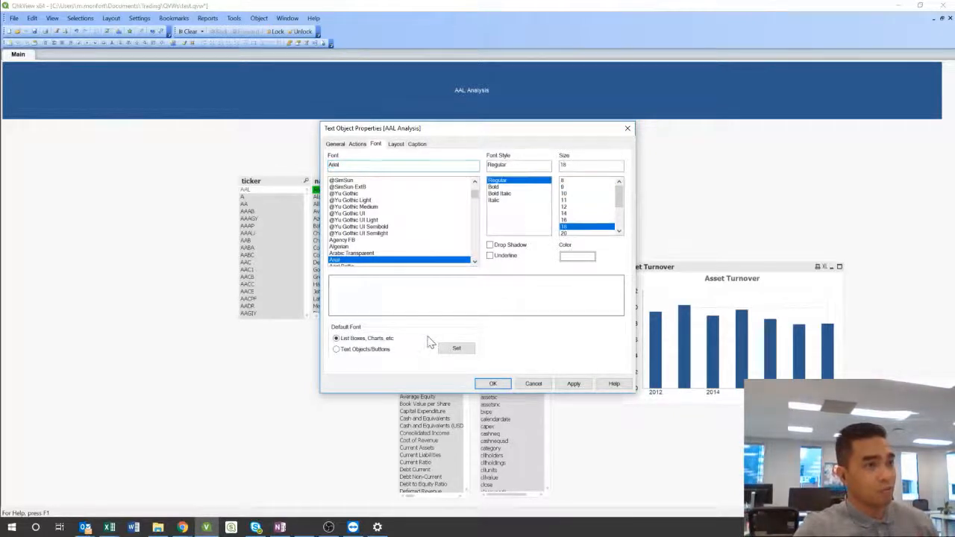
pyautogui.click(493, 385)
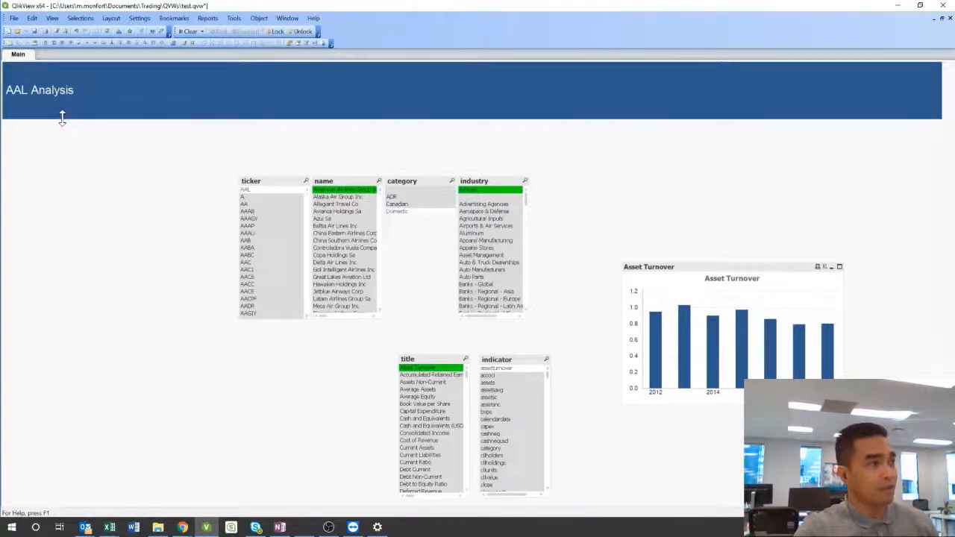
pyautogui.moveTo(62, 118); pyautogui.dragTo(61, 97)
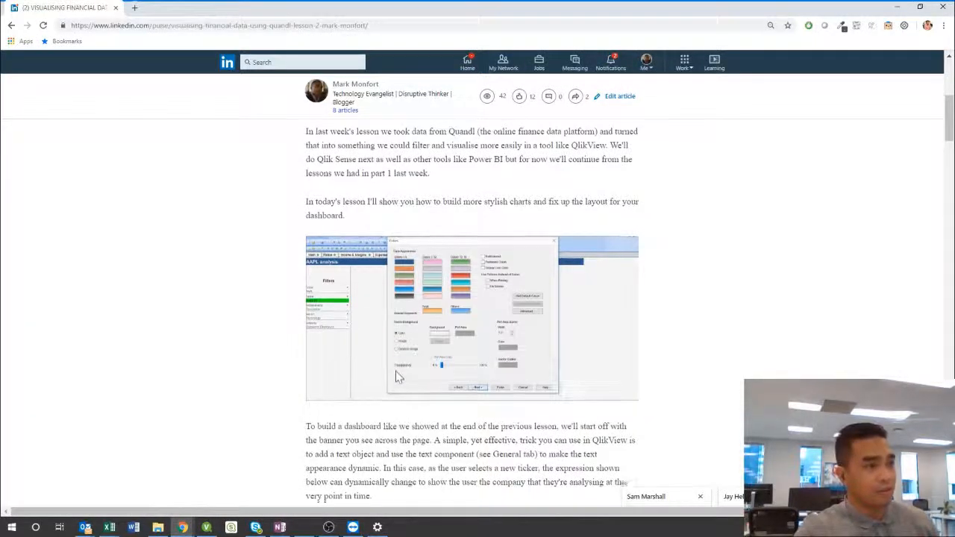
# - Review the lesson article's section on replacing list boxes with Multi Box filters, and return to QlikView
pyautogui.scroll(-5, 398, 377)
pyautogui.scroll(-2, 398, 377)
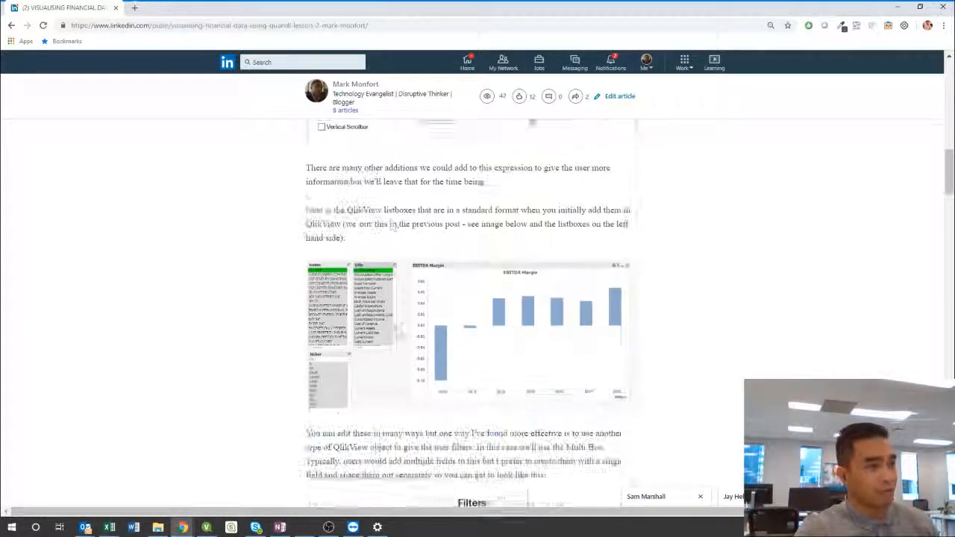
pyautogui.scroll(-3, 385, 253)
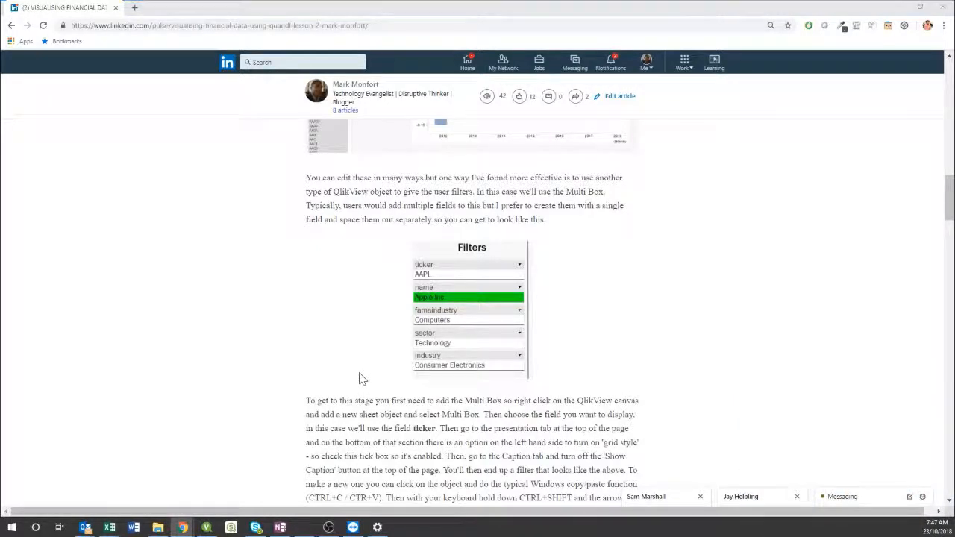
pyautogui.hotkey('alt', 'Tab')
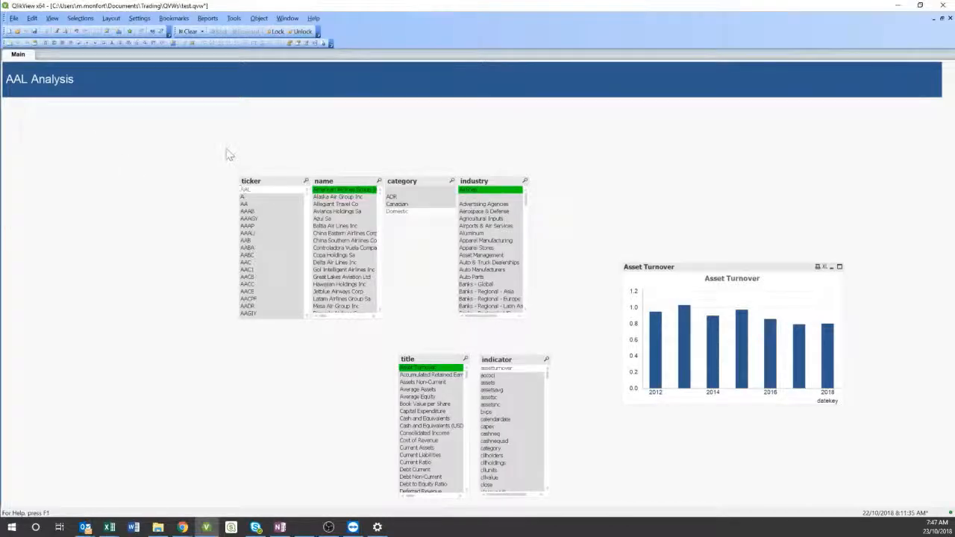
# - Delete the ticker, name, category, industry, title and indicator list boxes from the Main sheet
pyautogui.moveTo(200, 159); pyautogui.dragTo(597, 534)
pyautogui.press('Delete')
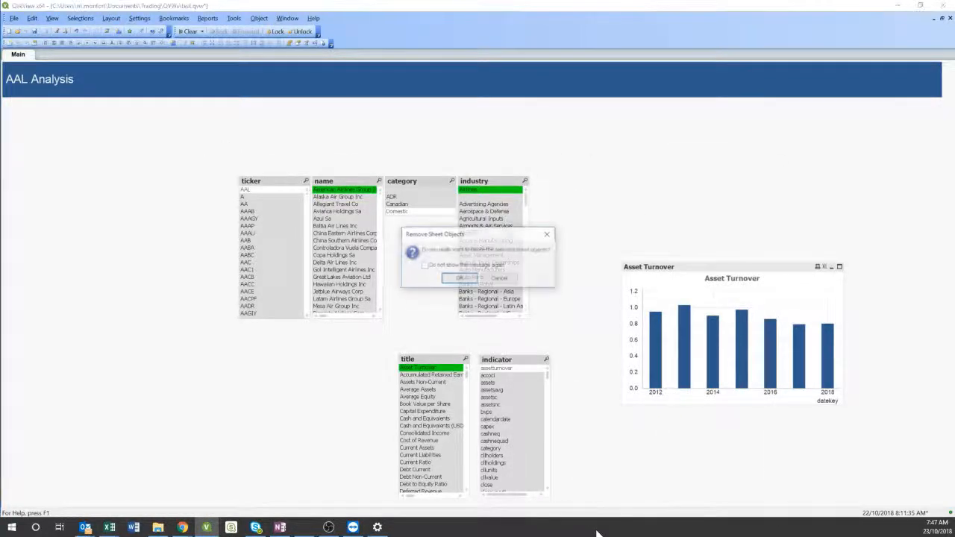
pyautogui.press('Return')
# - Start a new multi box on the Main sheet and add the ticker field as its only displayed field
pyautogui.rightClick(200, 283)
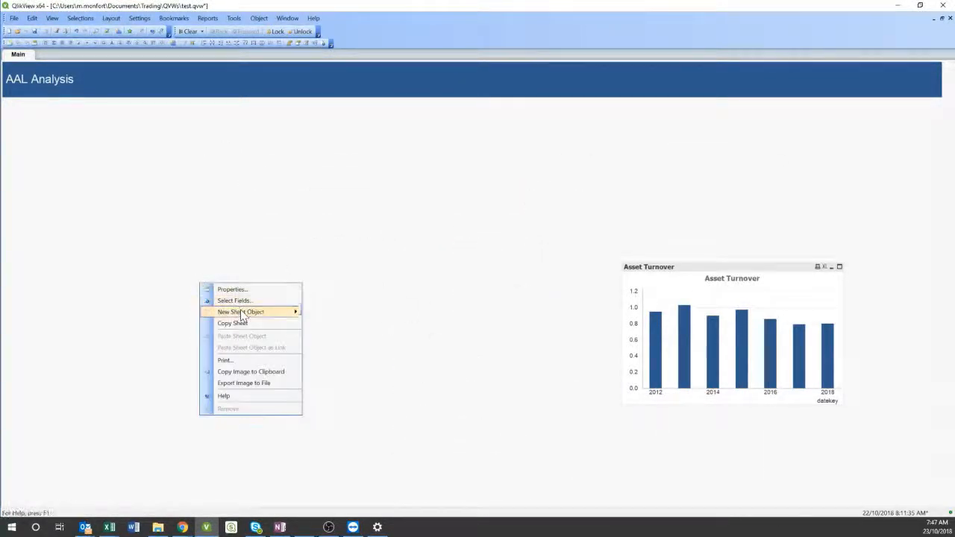
pyautogui.moveTo(241, 315)
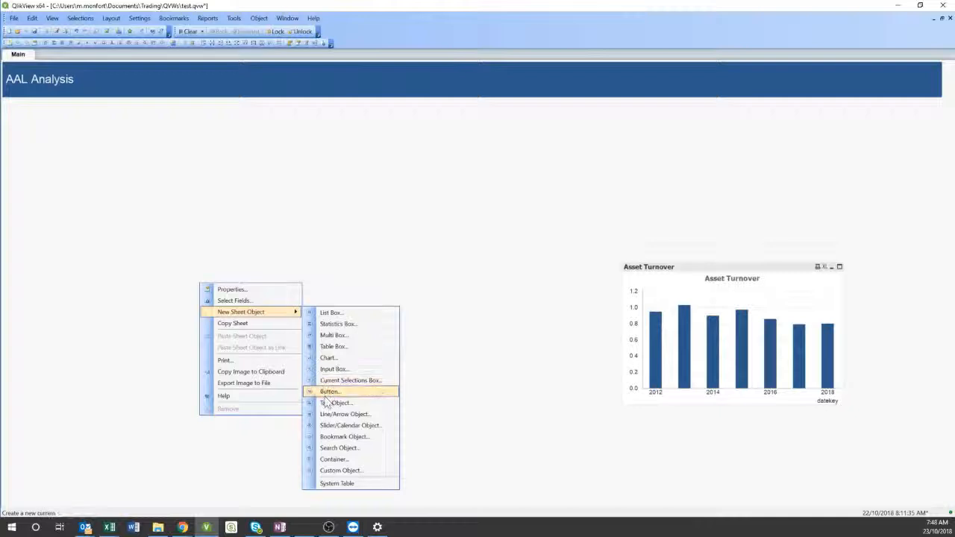
pyautogui.click(328, 336)
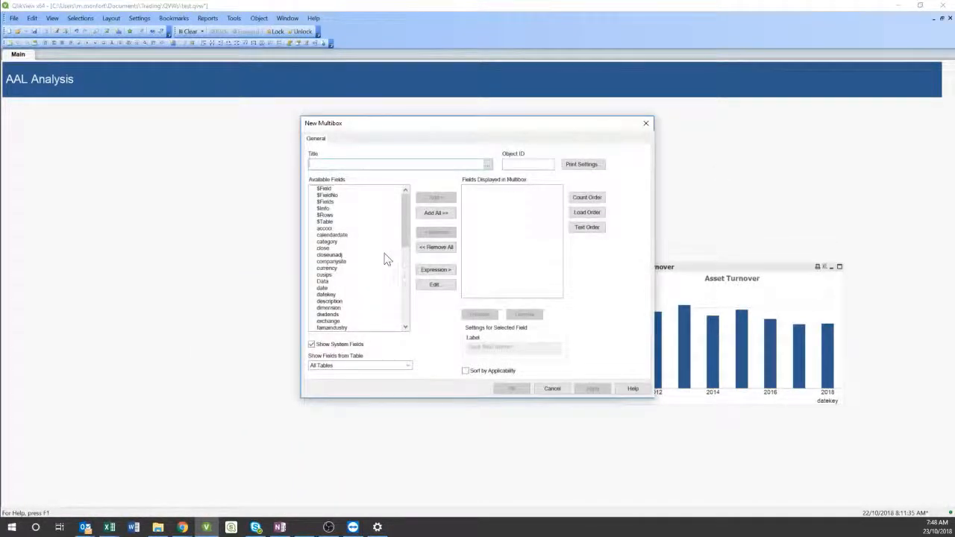
pyautogui.click(385, 255)
pyautogui.click(368, 288)
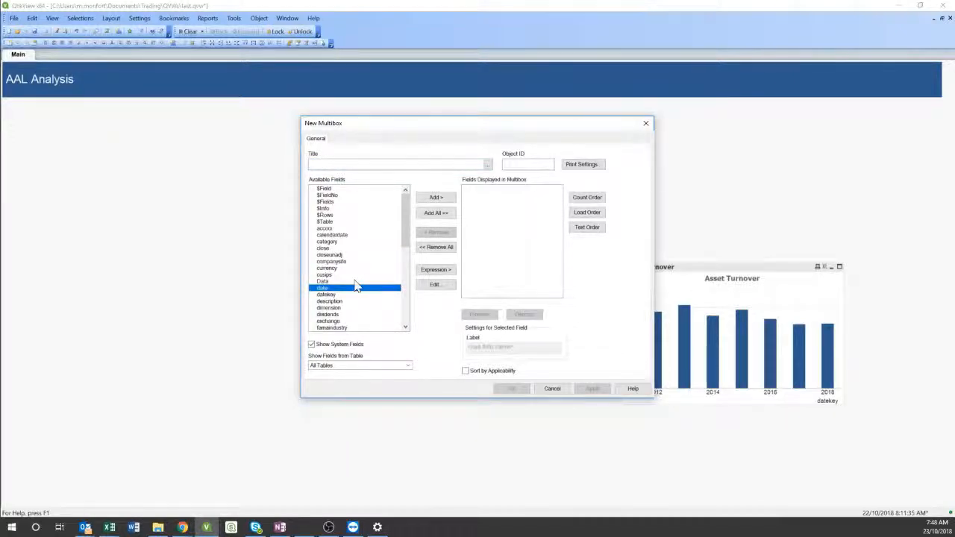
pyautogui.click(356, 282)
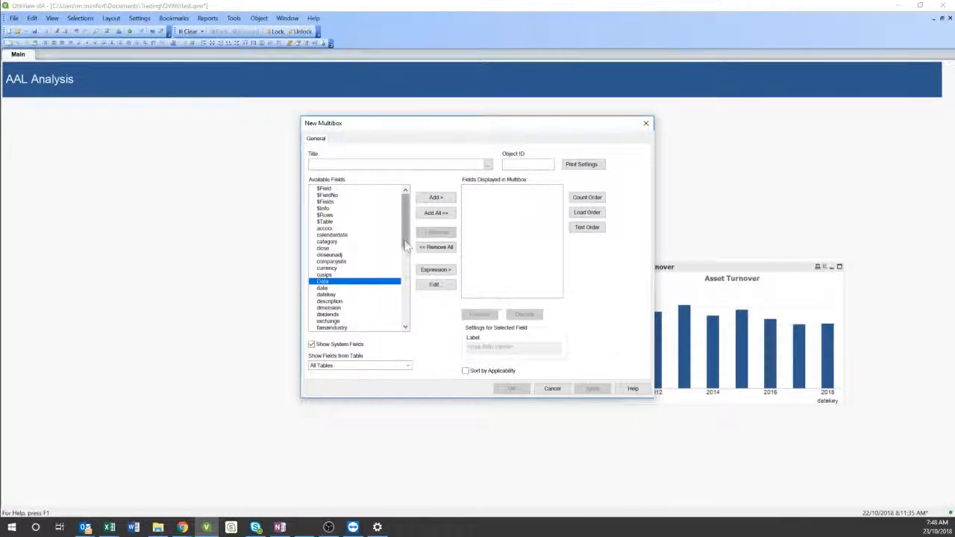
pyautogui.moveTo(407, 256); pyautogui.dragTo(407, 266)
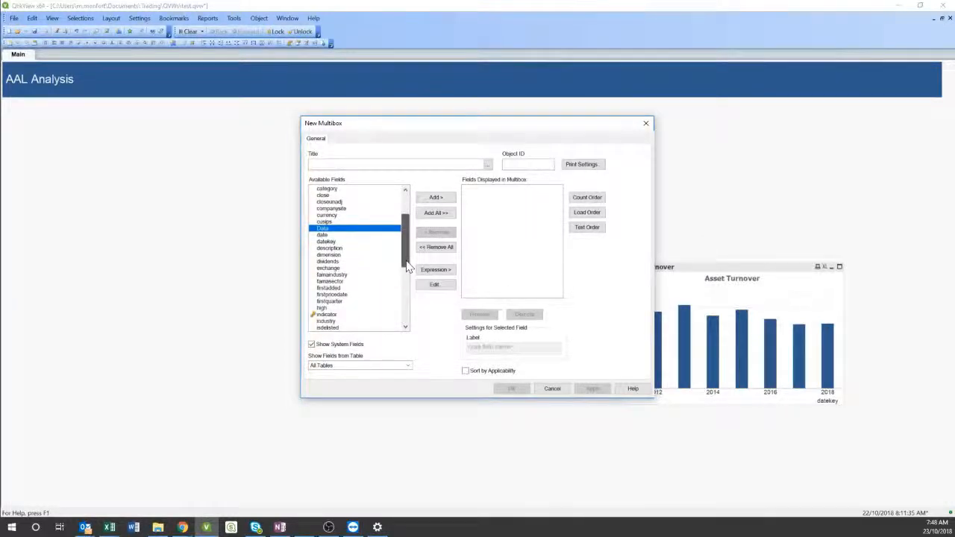
pyautogui.click(406, 306)
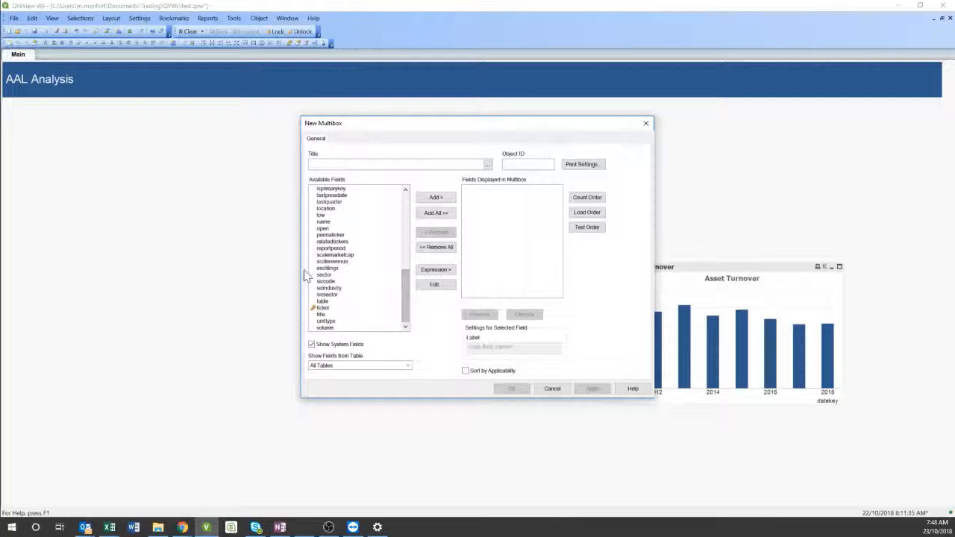
pyautogui.click(323, 308)
pyautogui.click(436, 198)
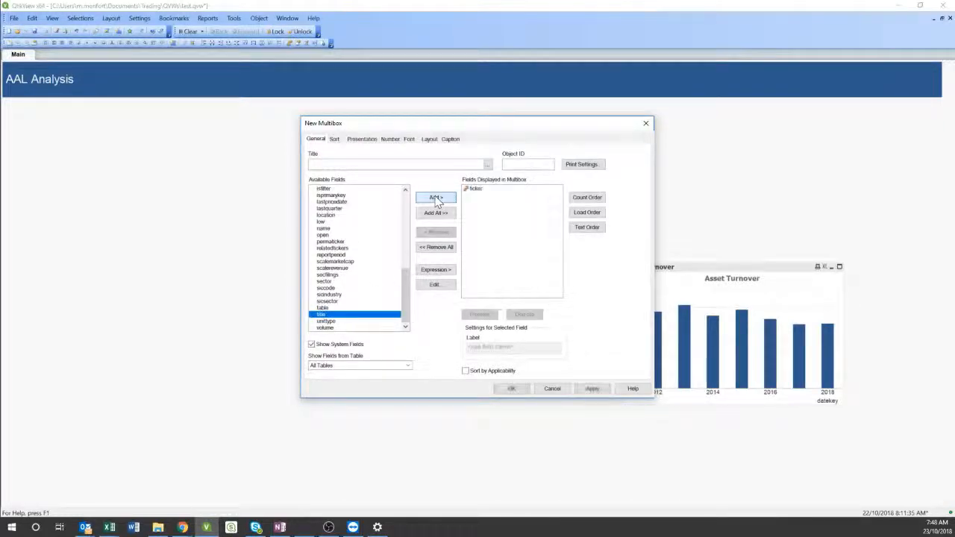
# - Enable Grid Style for the new multi box, disable its caption and create it
pyautogui.click(362, 139)
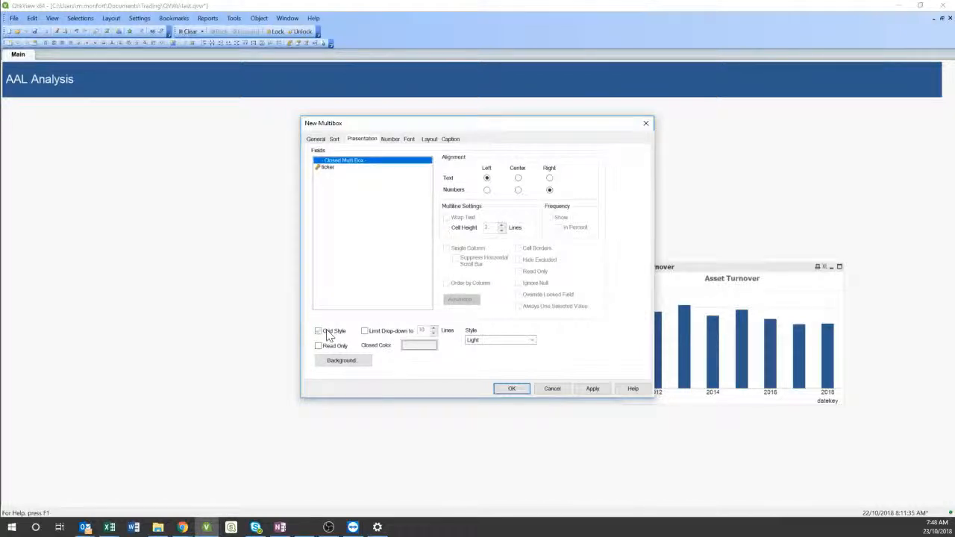
pyautogui.click(450, 140)
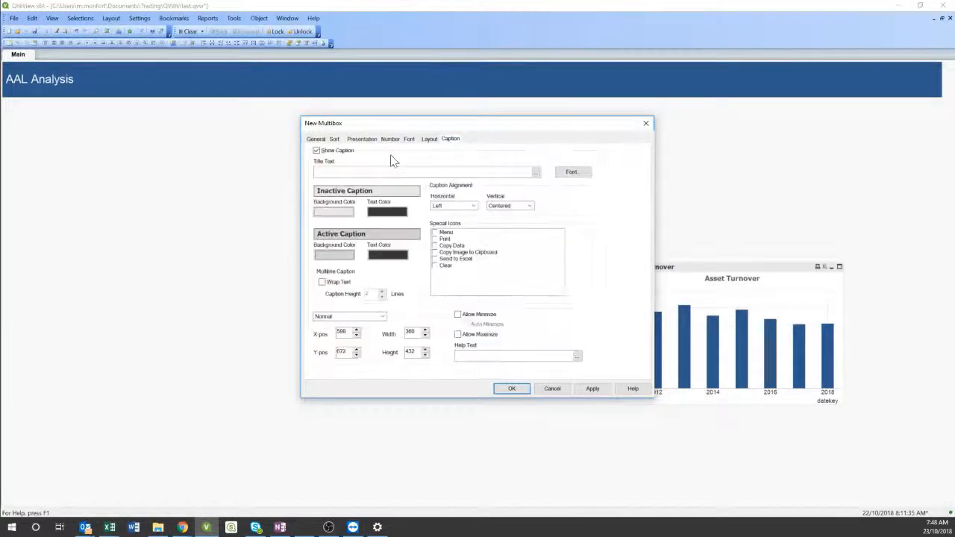
pyautogui.click(332, 150)
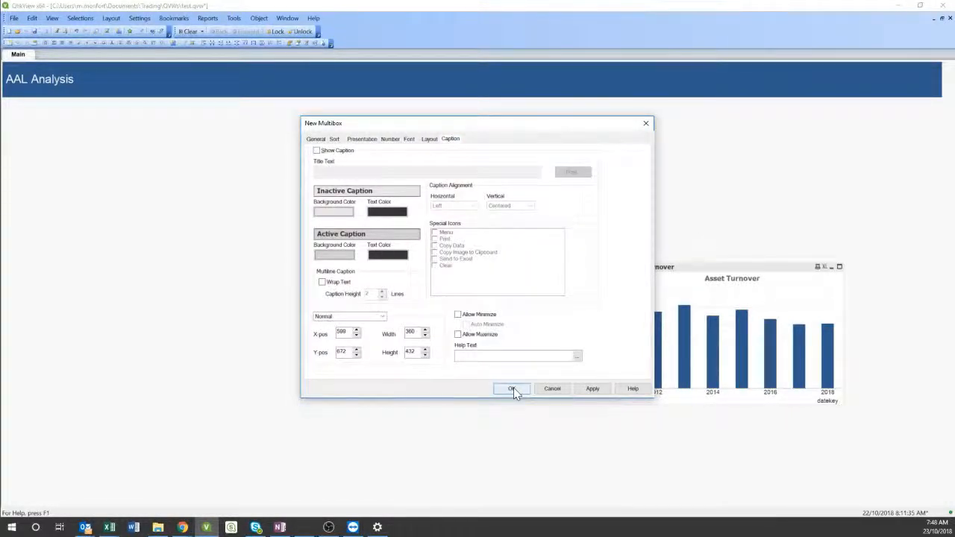
pyautogui.click(429, 139)
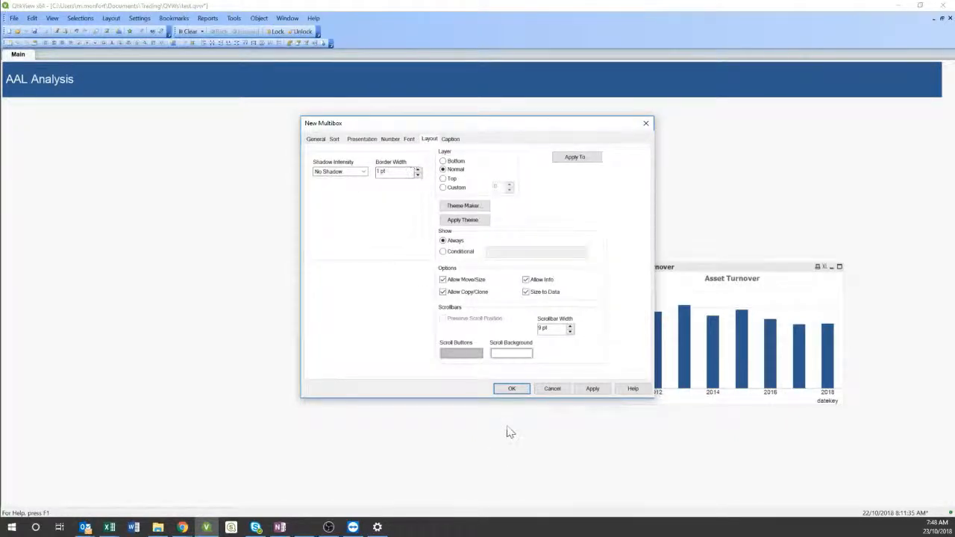
pyautogui.click(511, 389)
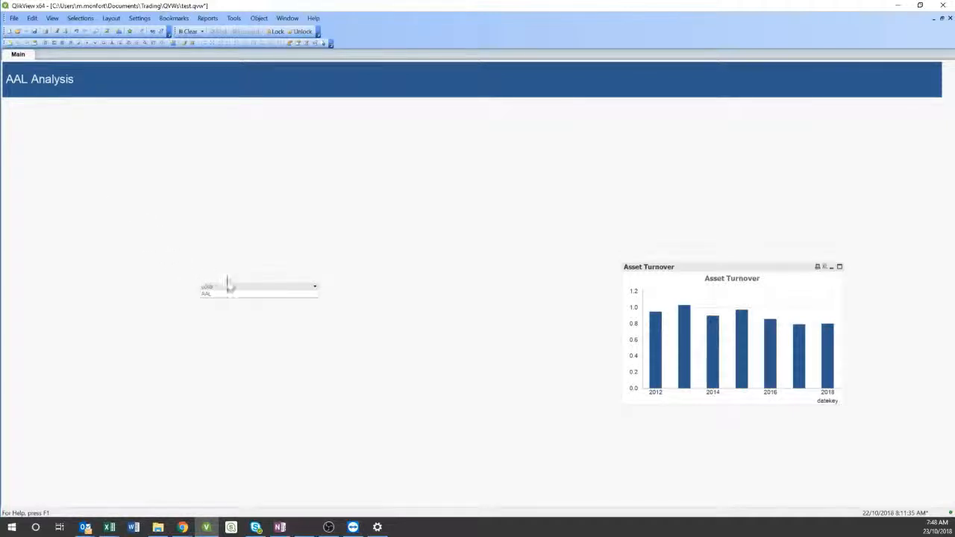
# - Move the ticker multi box to the sheet's left edge just below the banner and narrow it
pyautogui.moveTo(224, 282); pyautogui.dragTo(30, 111)
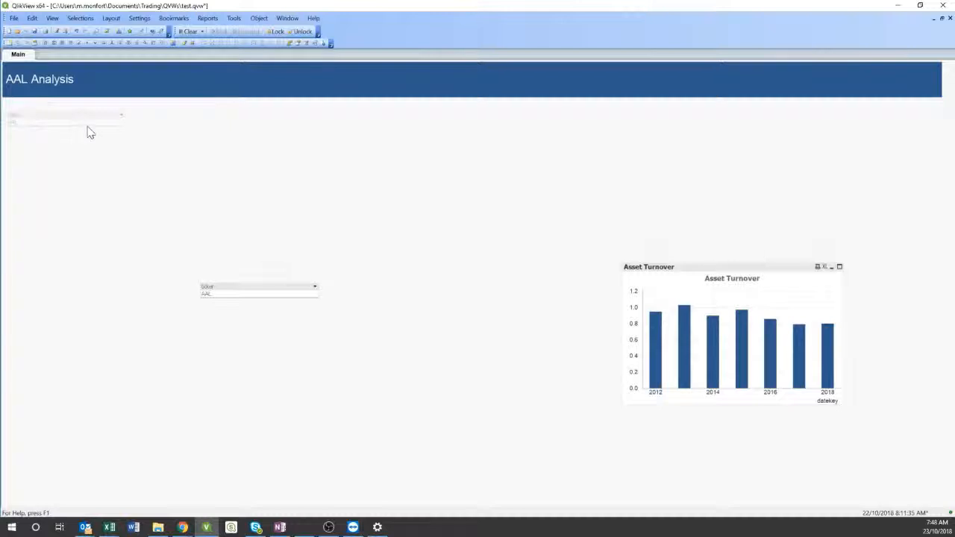
pyautogui.moveTo(124, 123); pyautogui.dragTo(74, 120)
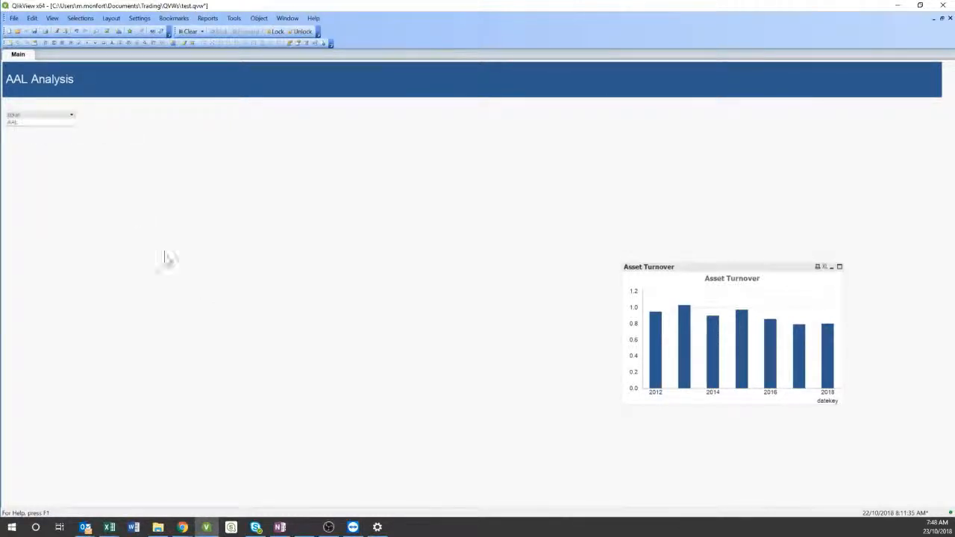
# - Try the ticker filter by selecting AAGIY1, and replace that selection with HD by searching the list for hd
pyautogui.click(39, 122)
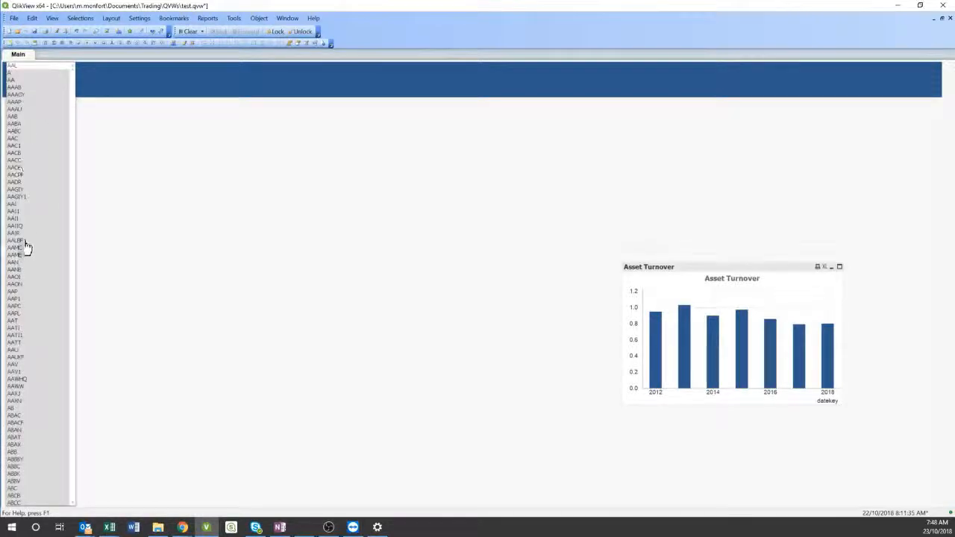
pyautogui.click(33, 197)
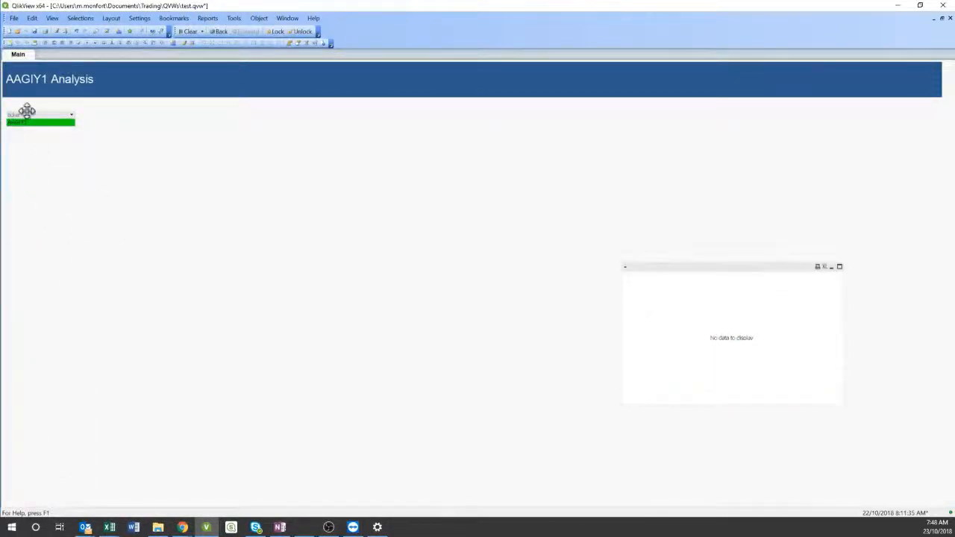
pyautogui.click(30, 122)
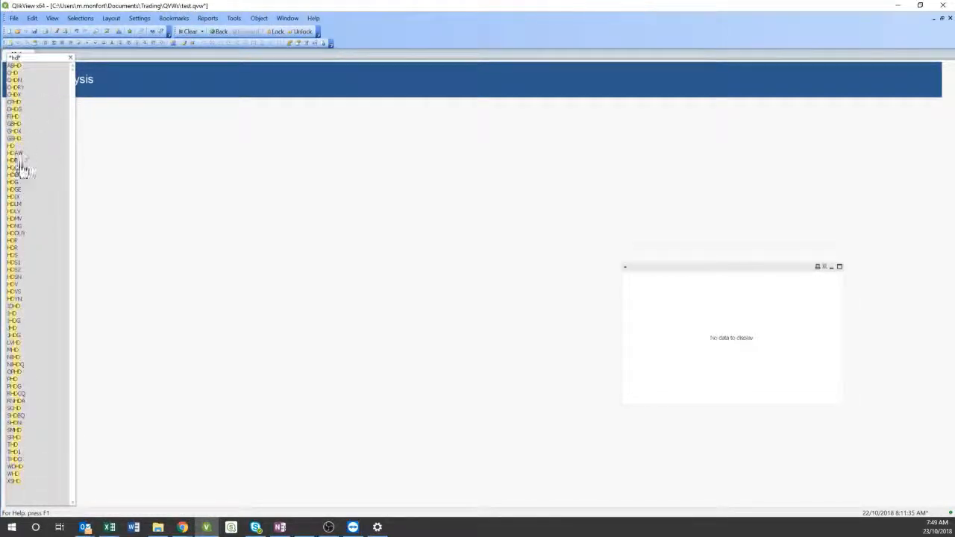
pyautogui.click(17, 155)
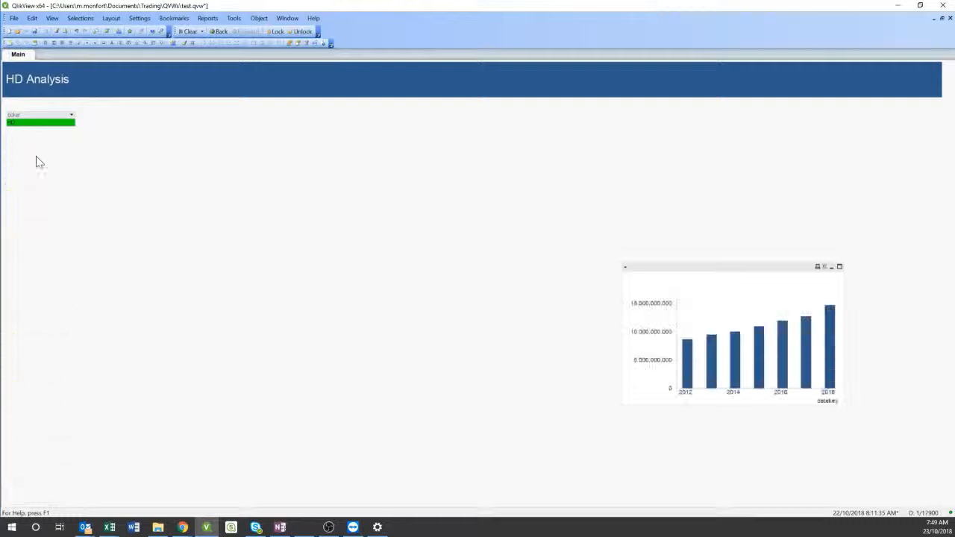
# - Move the bar chart up toward the filters, just below the banner, and stack three copies of the ticker multi box beneath the original
pyautogui.moveTo(695, 271); pyautogui.dragTo(340, 152)
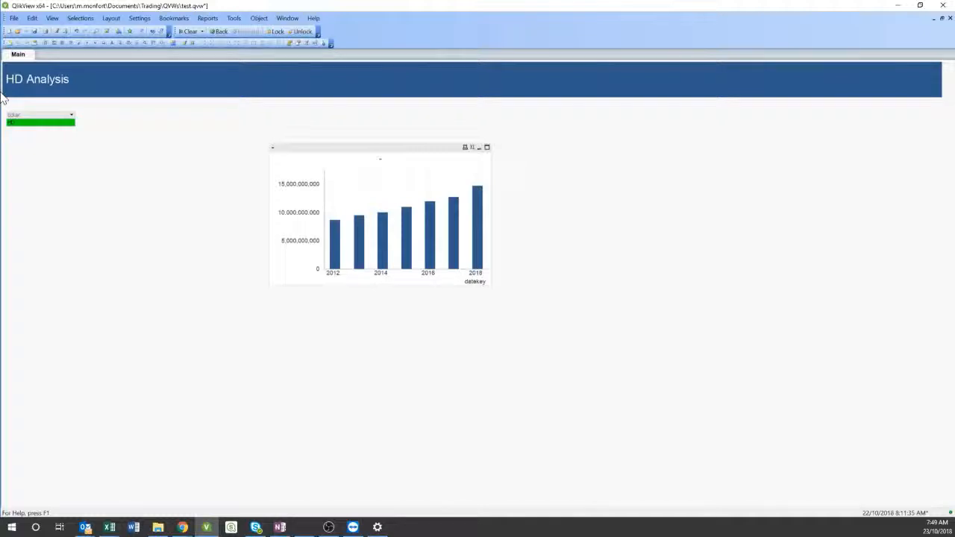
pyautogui.moveTo(17, 115); pyautogui.dragTo(17, 135)
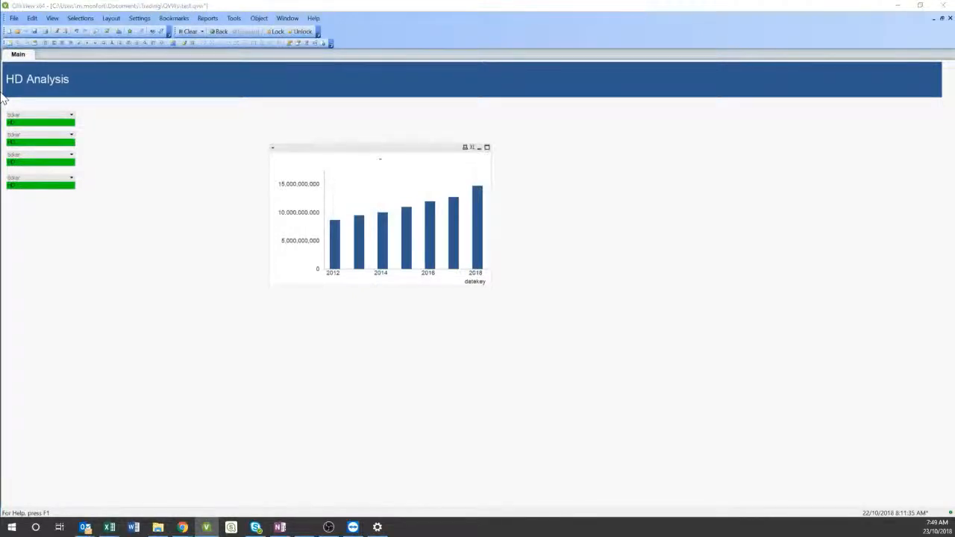
# - Check the Filters example in the browser's LinkedIn article, and back in QlikView replace ticker with name as the second multi box's only field
pyautogui.hotkey('alt', 'Tab')
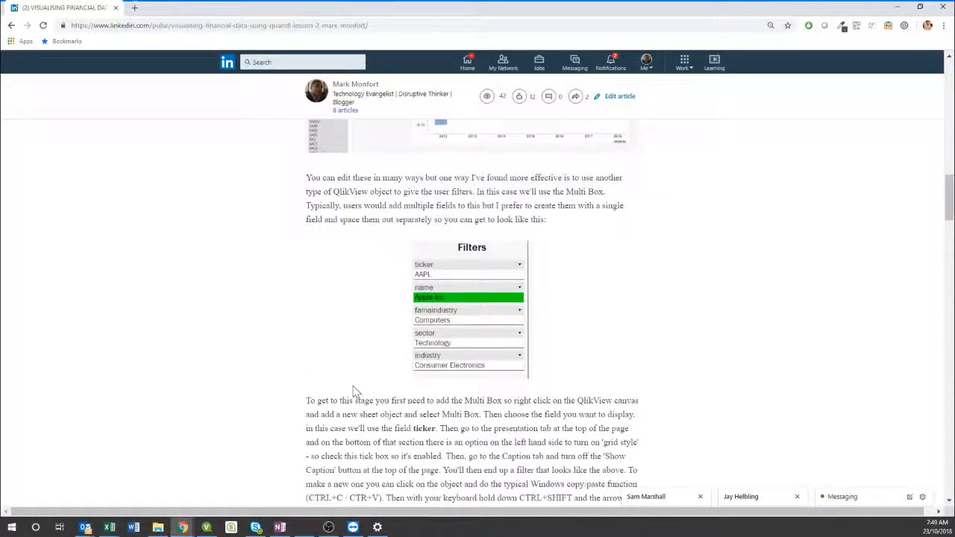
pyautogui.hotkey('alt', 'Tab')
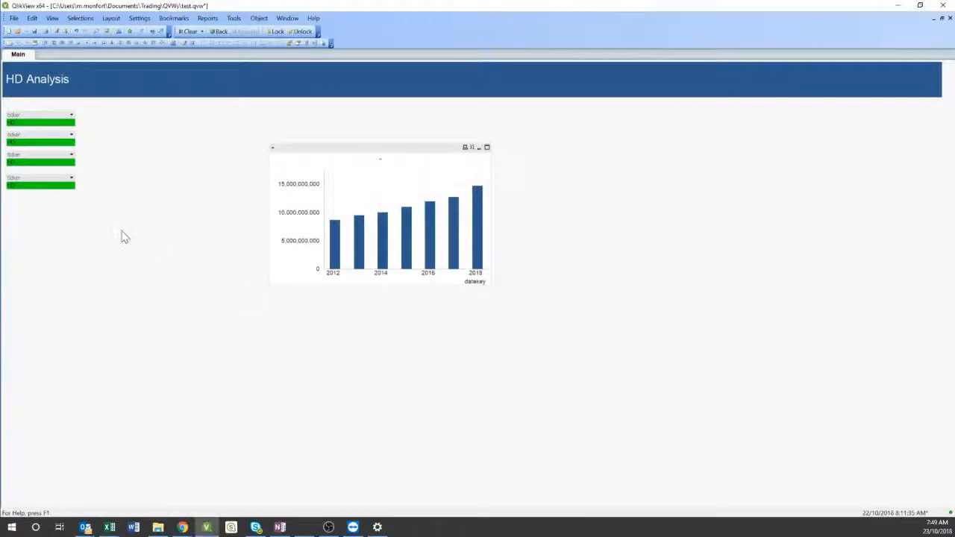
pyautogui.rightClick(31, 127)
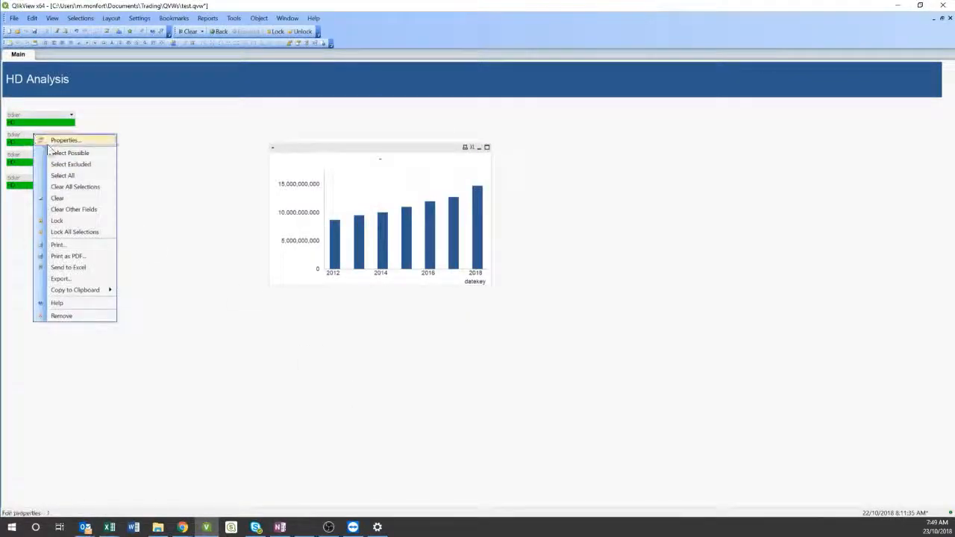
pyautogui.click(47, 140)
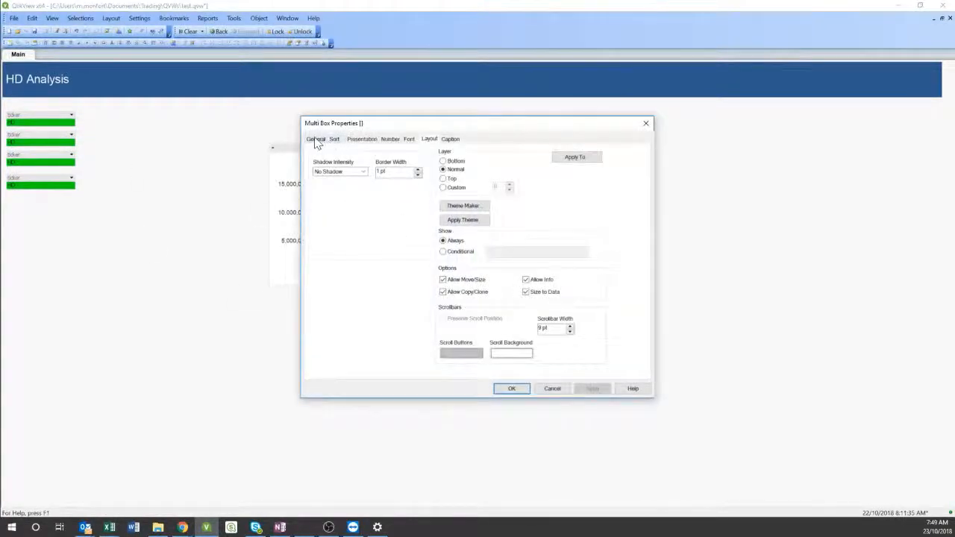
pyautogui.click(316, 138)
pyautogui.click(364, 288)
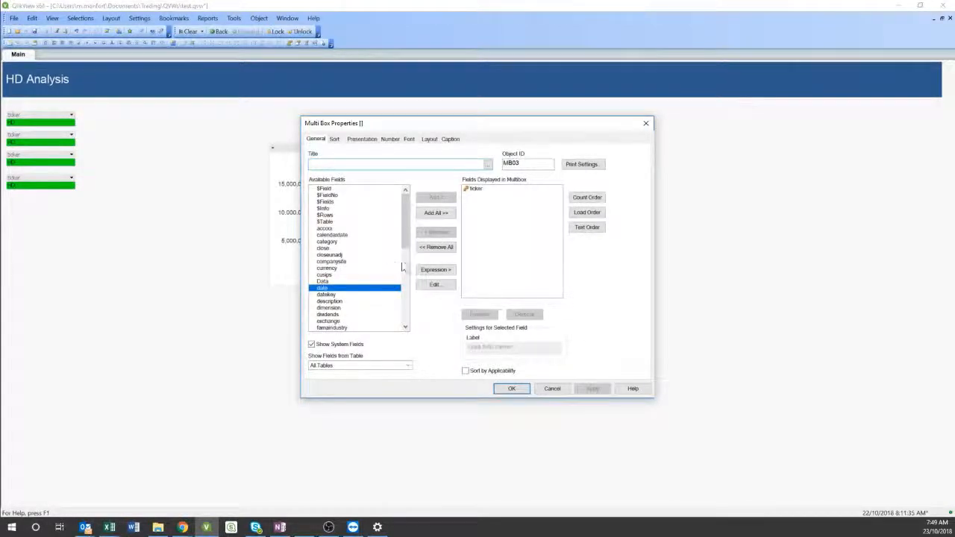
pyautogui.click(406, 267)
pyautogui.click(323, 288)
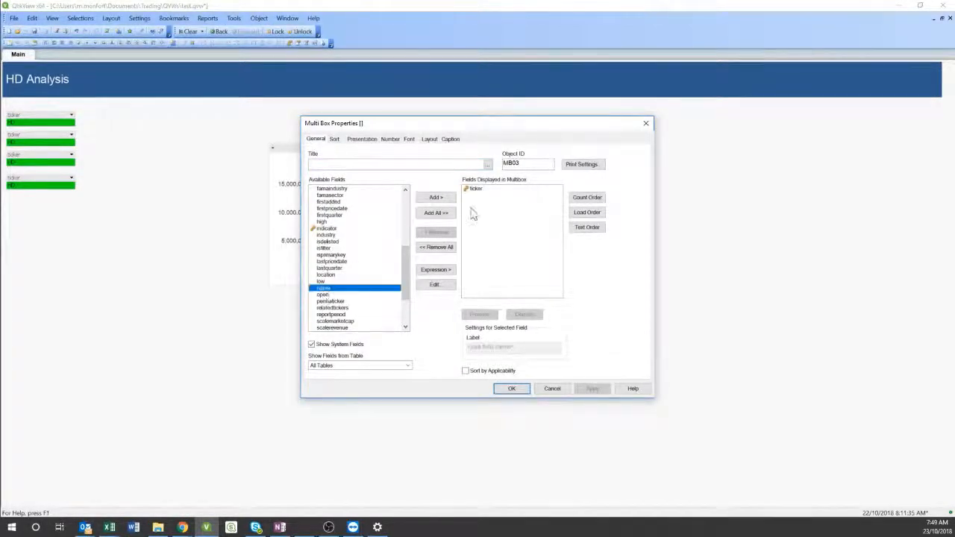
pyautogui.click(437, 197)
pyautogui.click(475, 189)
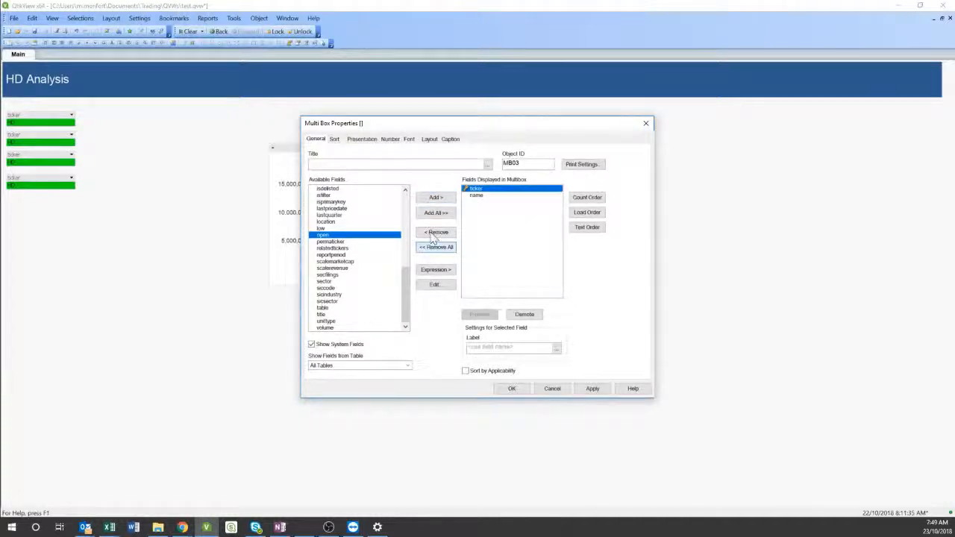
pyautogui.click(510, 389)
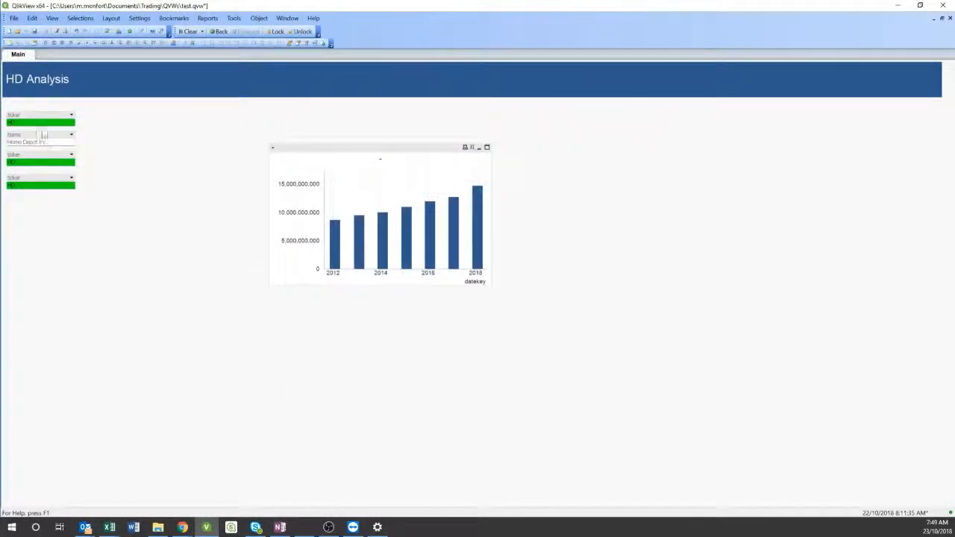
# - Replace ticker with famaindustry as the only field displayed in the third multi box
pyautogui.rightClick(32, 160)
pyautogui.click(47, 160)
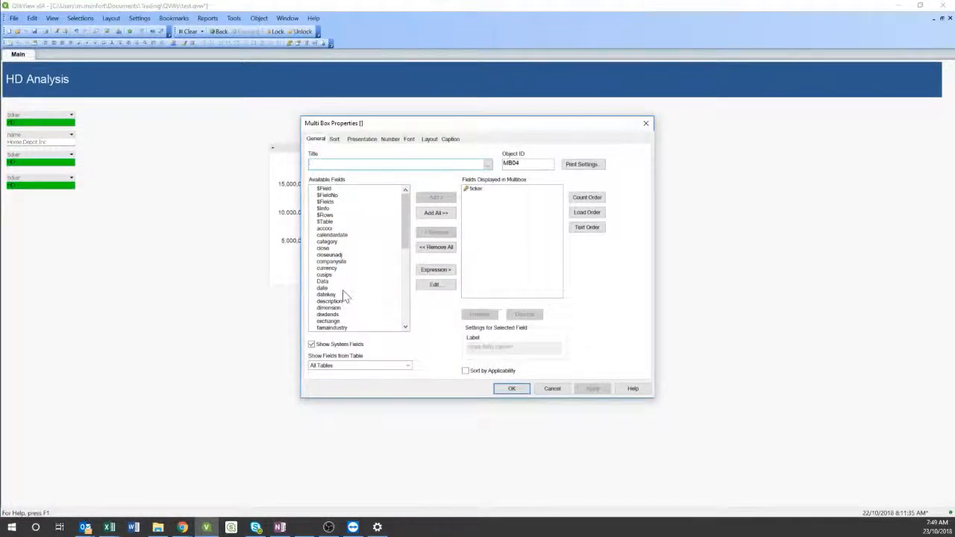
pyautogui.click(340, 288)
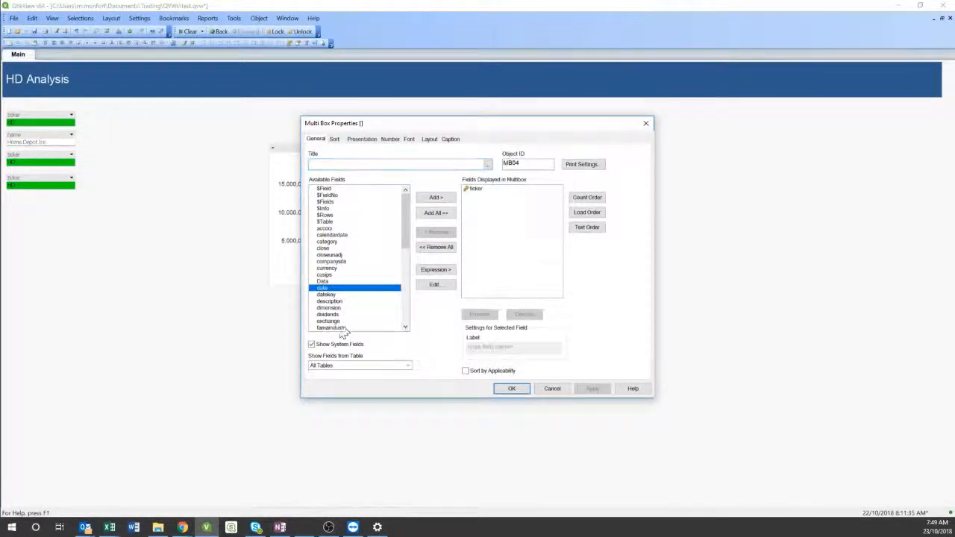
pyautogui.click(341, 328)
pyautogui.click(439, 198)
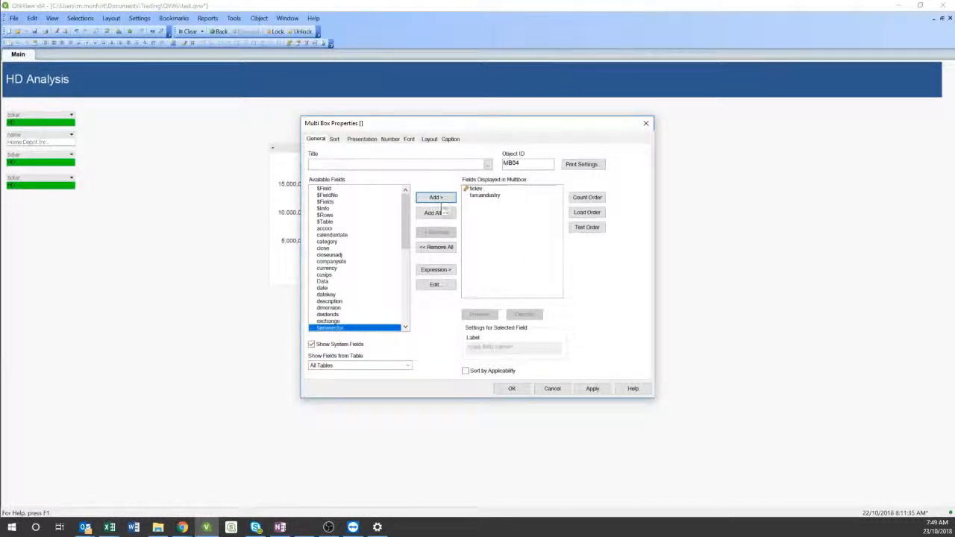
pyautogui.click(478, 189)
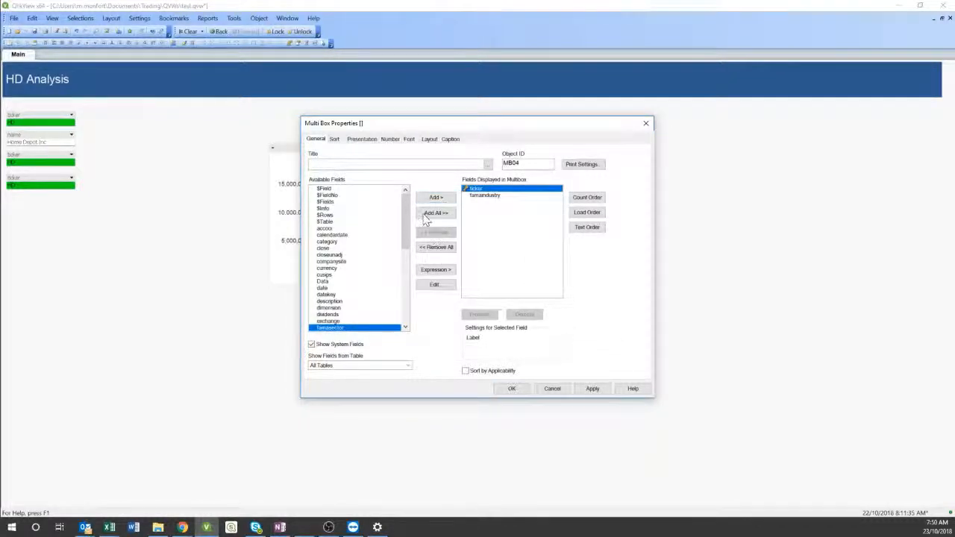
pyautogui.click(436, 233)
pyautogui.click(507, 389)
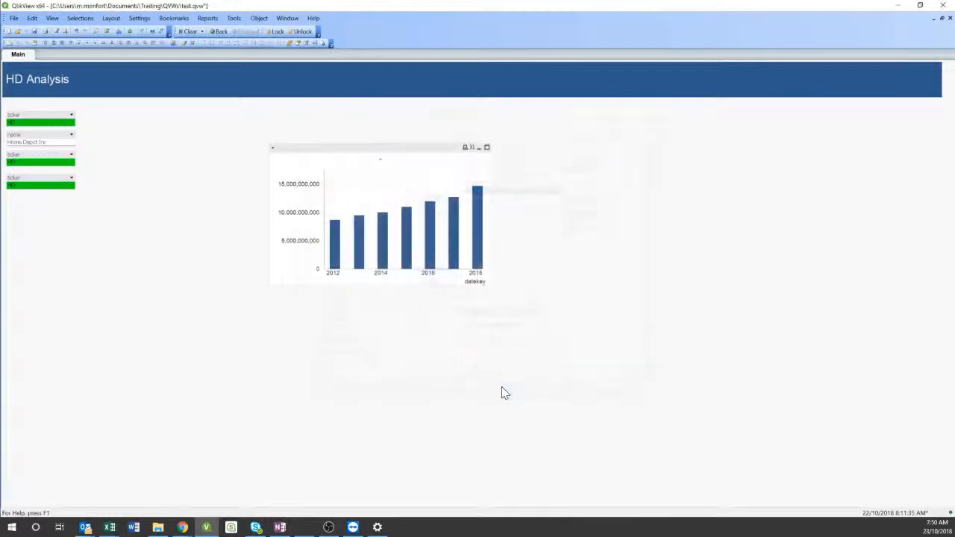
pyautogui.rightClick(27, 174)
pyautogui.click(41, 181)
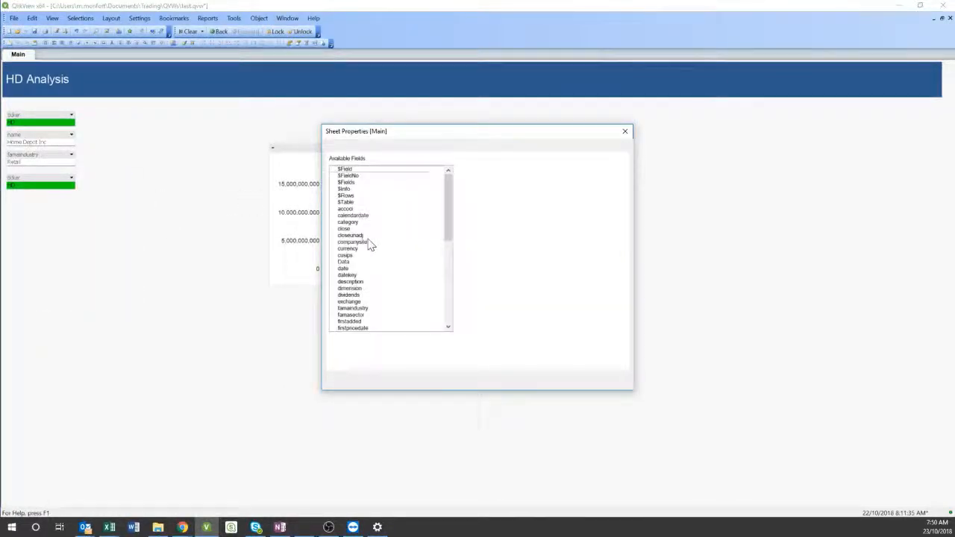
pyautogui.click(532, 382)
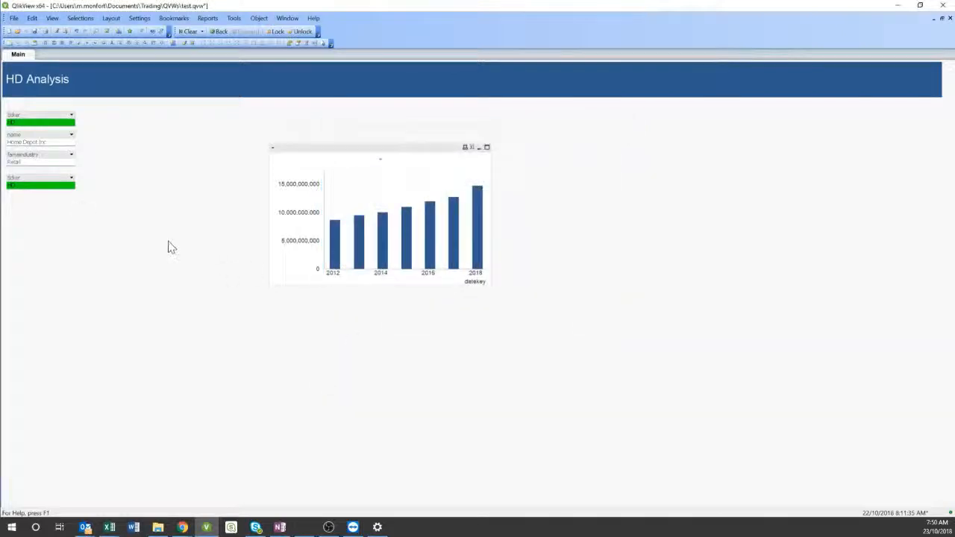
# - Replace ticker with sector as the only field displayed in the fourth multi box
pyautogui.rightClick(57, 187)
pyautogui.click(71, 190)
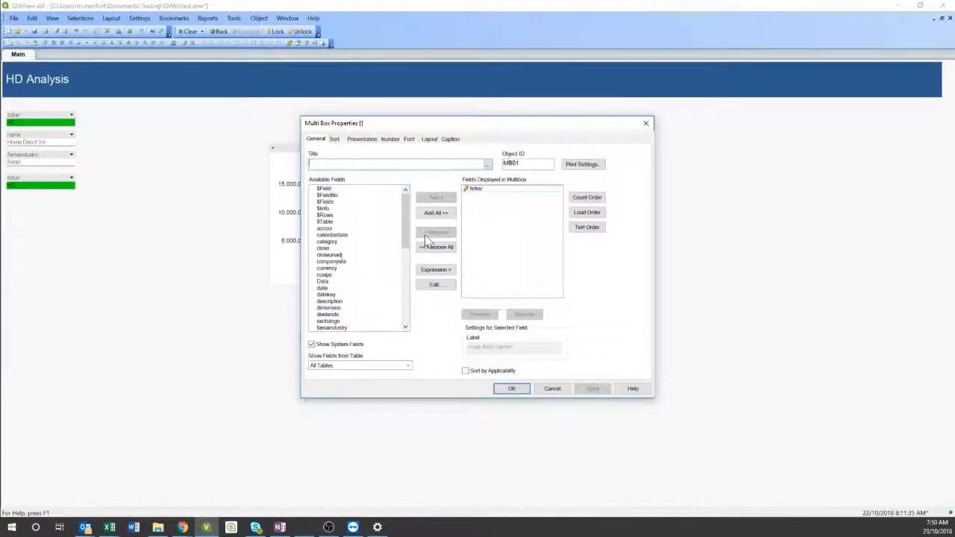
pyautogui.click(426, 236)
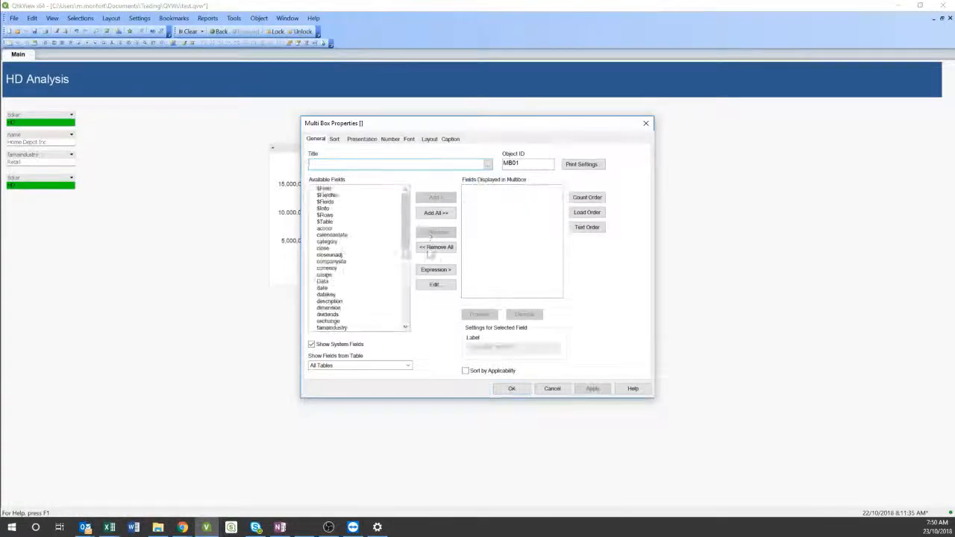
pyautogui.click(407, 292)
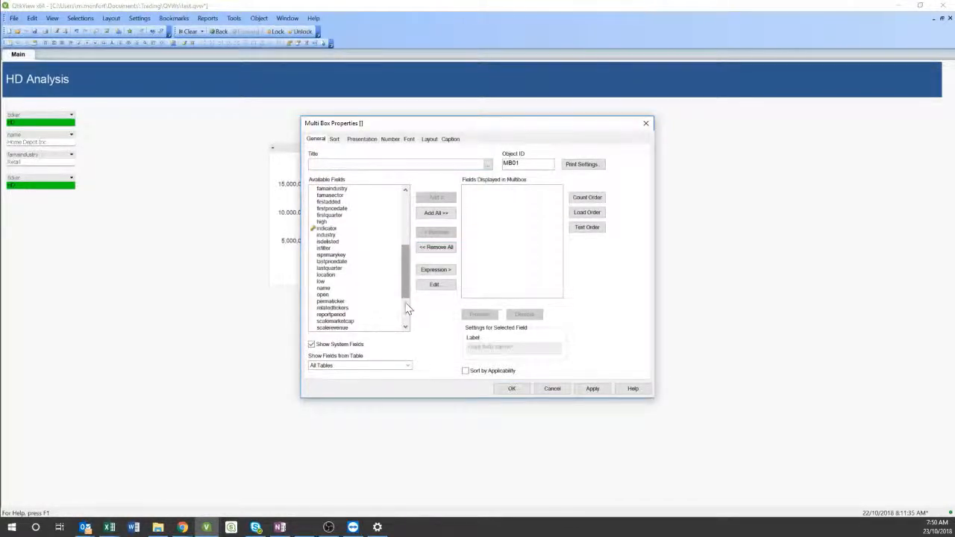
pyautogui.click(408, 310)
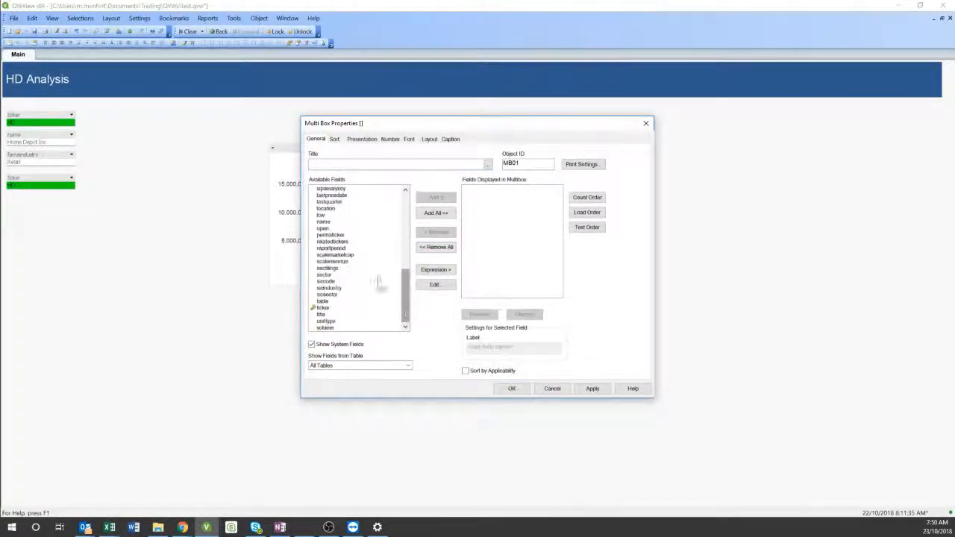
pyautogui.click(322, 276)
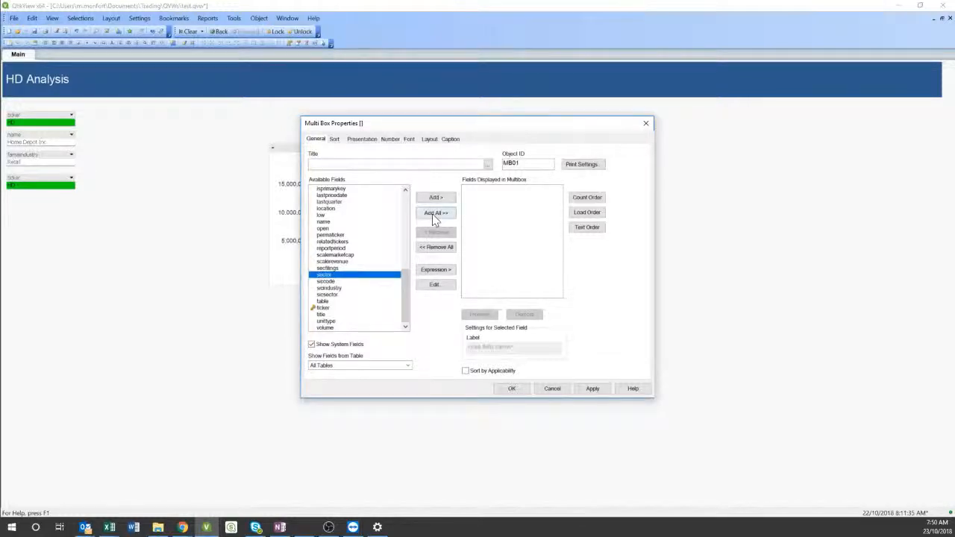
pyautogui.click(435, 199)
pyautogui.click(501, 390)
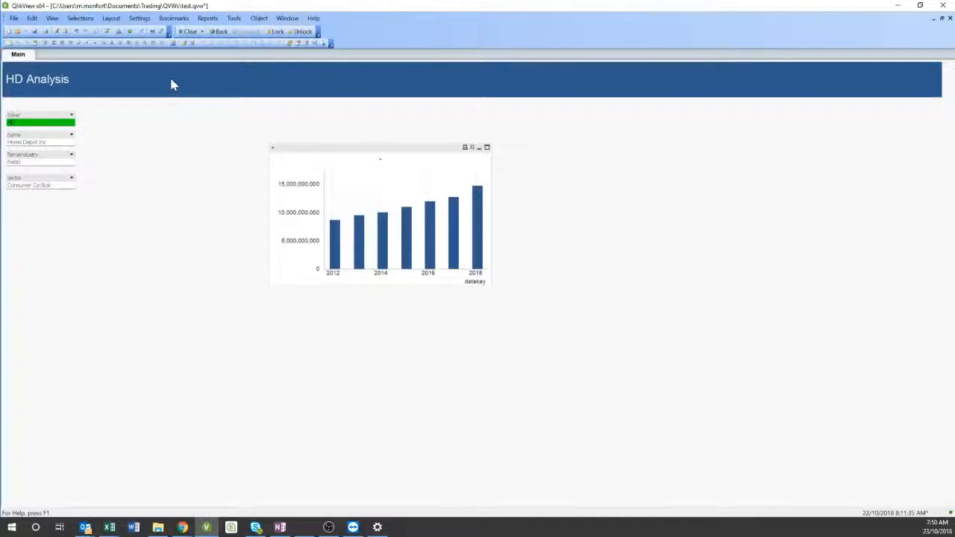
# - Review the LinkedIn article's instructions for the divider line, Return on Invested Capital bar chart and close/volume chart in the browser, and return to QlikView
pyautogui.hotkey('alt', 'Tab')
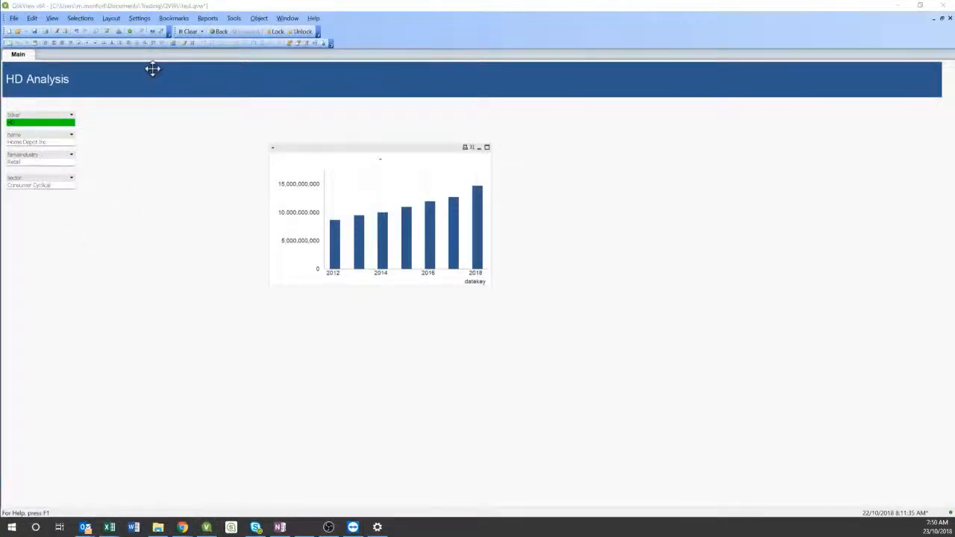
pyautogui.scroll(-8, 363, 312)
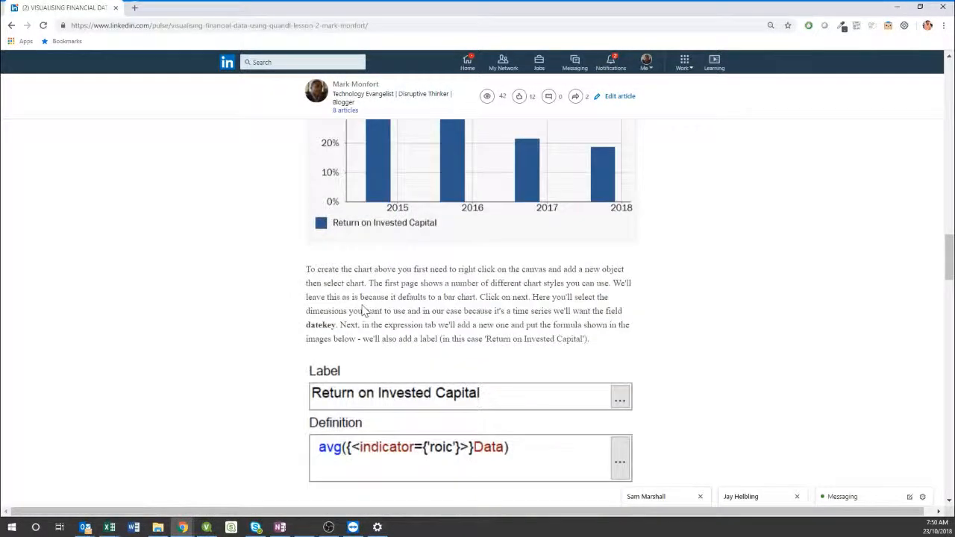
pyautogui.scroll(-15, 364, 312)
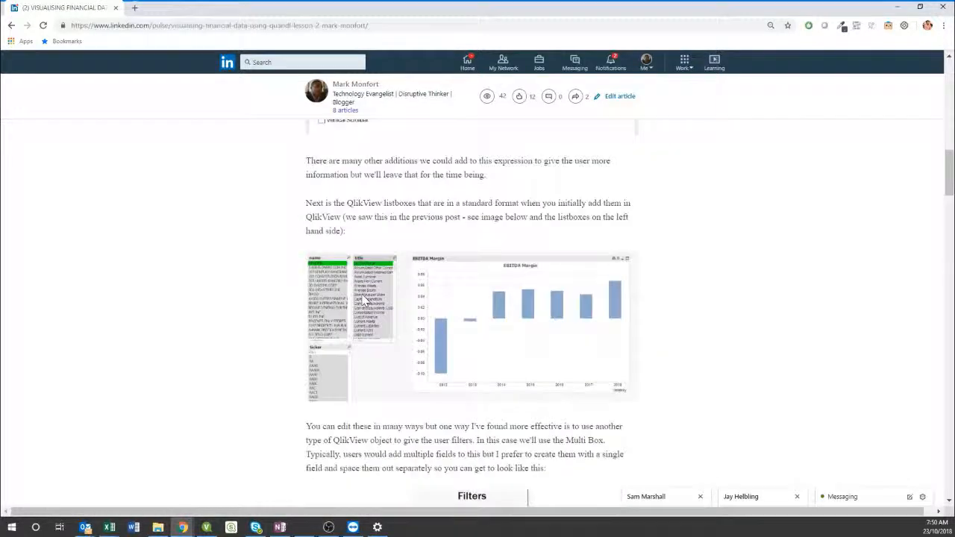
pyautogui.scroll(-12, 365, 298)
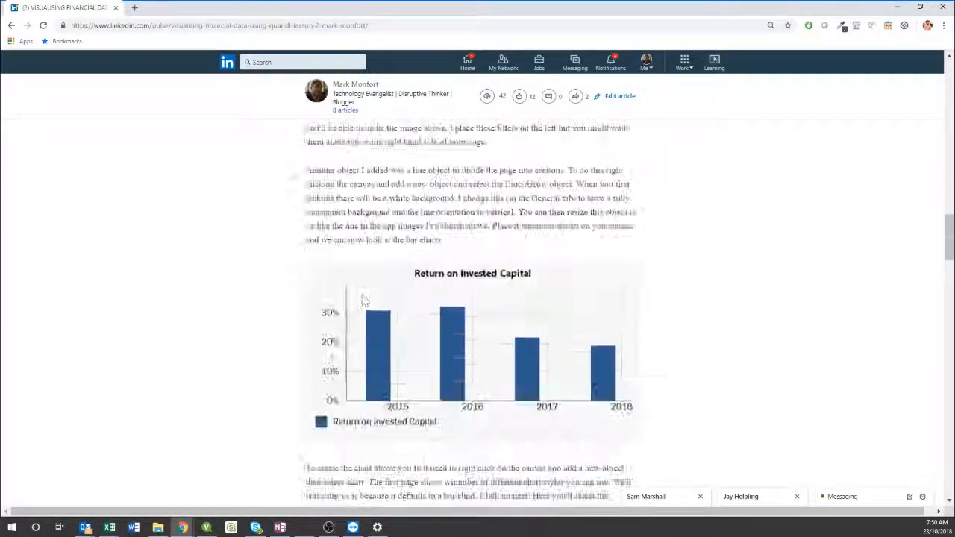
pyautogui.scroll(-15, 363, 300)
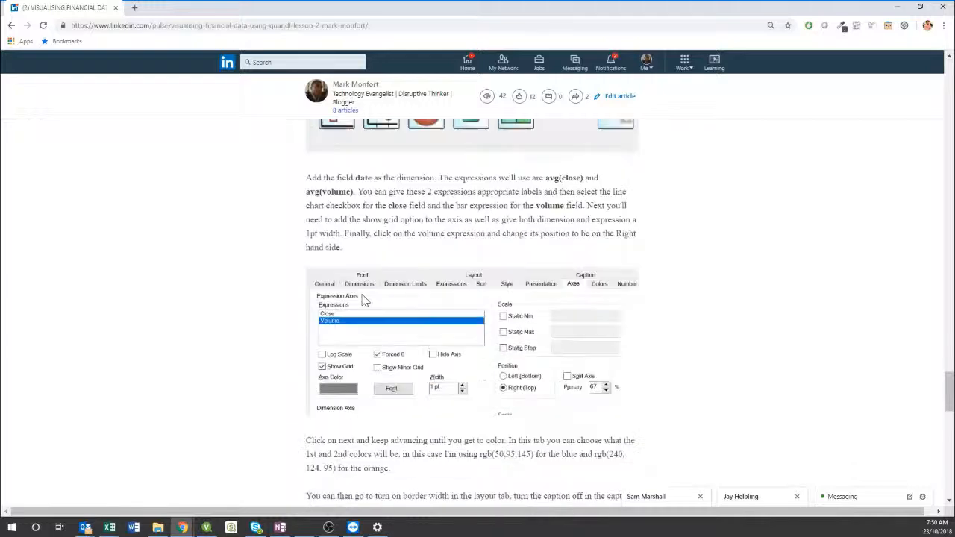
pyautogui.scroll(-10, 365, 300)
pyautogui.scroll(-1, 364, 300)
pyautogui.scroll(10, 364, 286)
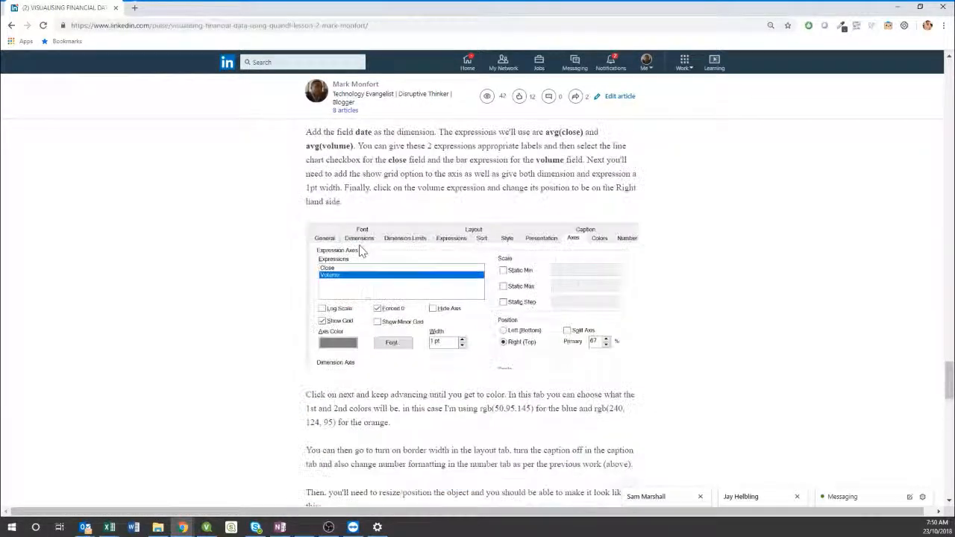
pyautogui.scroll(15, 360, 252)
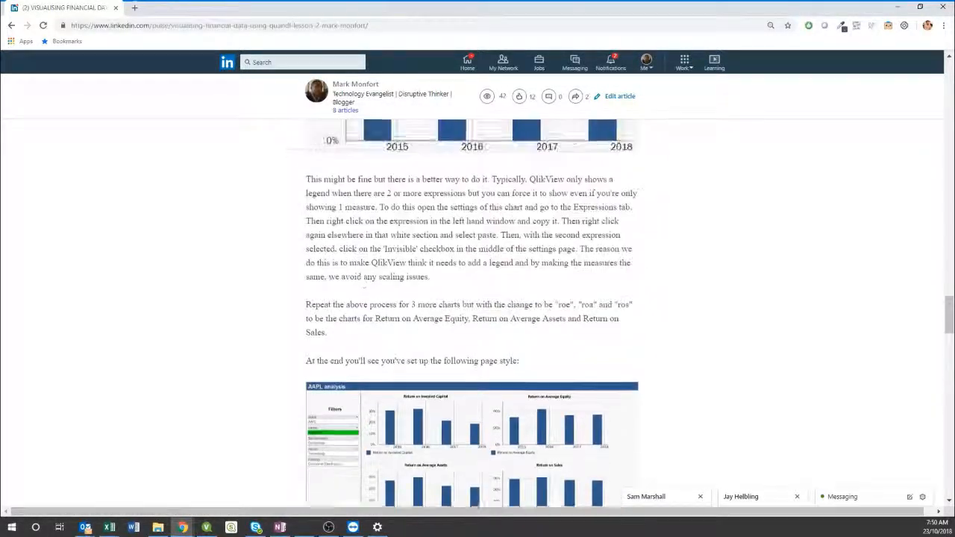
pyautogui.scroll(15, 360, 252)
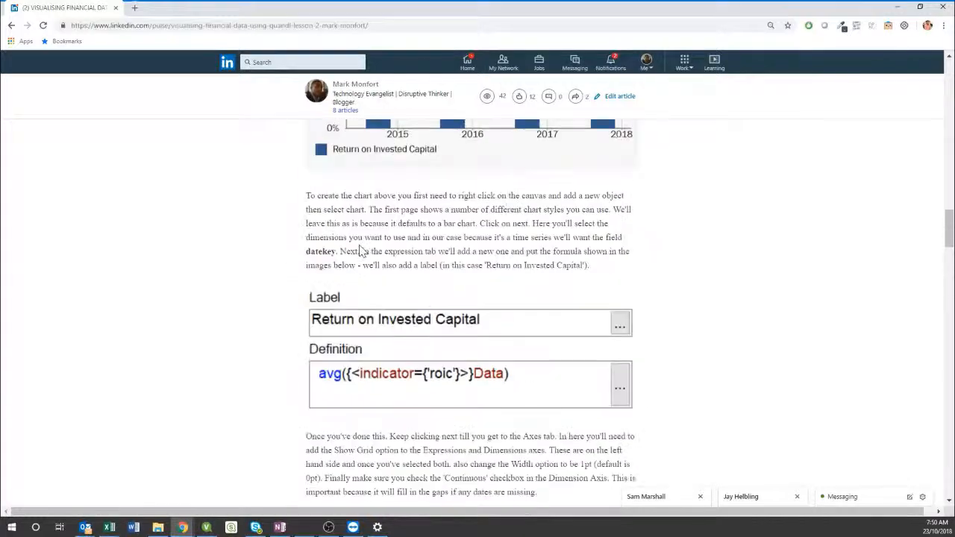
pyautogui.scroll(15, 361, 252)
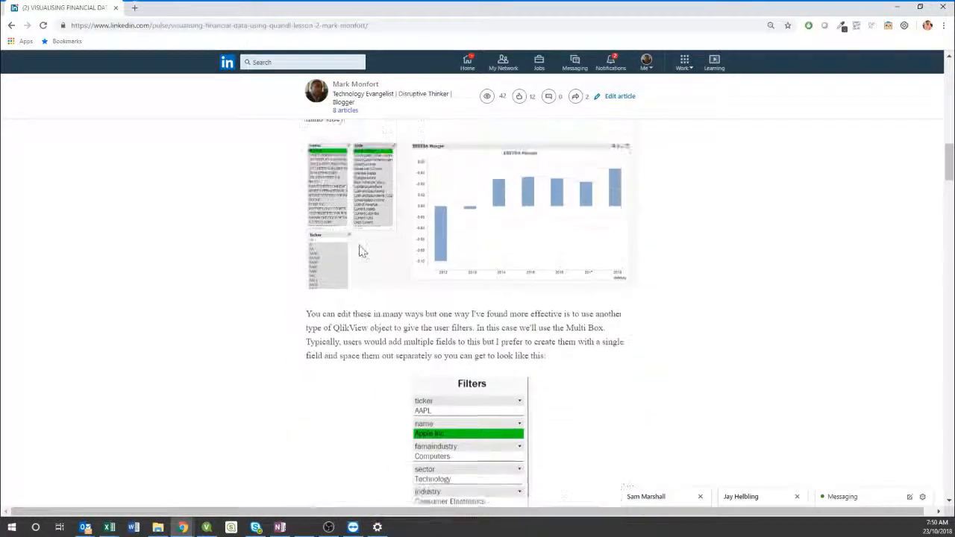
pyautogui.scroll(4, 360, 252)
pyautogui.scroll(-14, 360, 251)
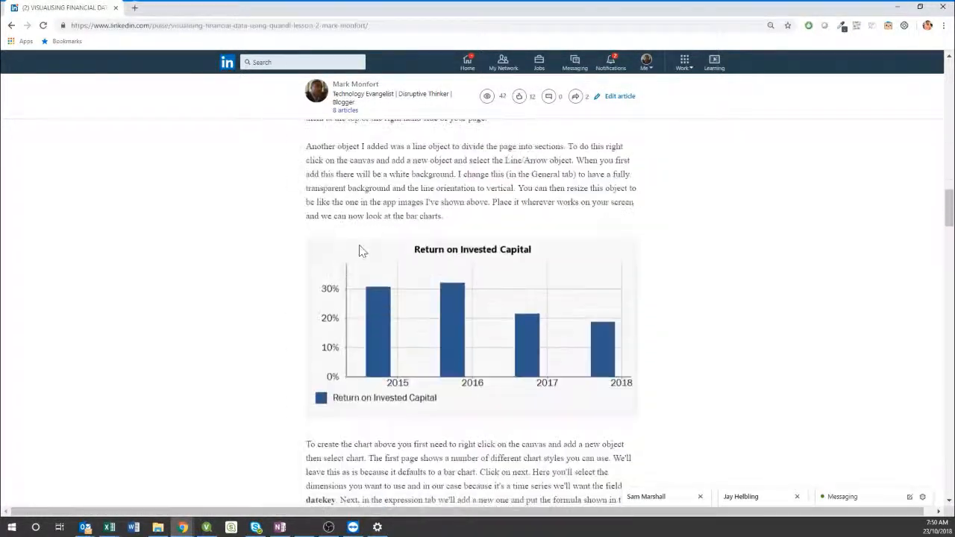
pyautogui.scroll(-5, 359, 251)
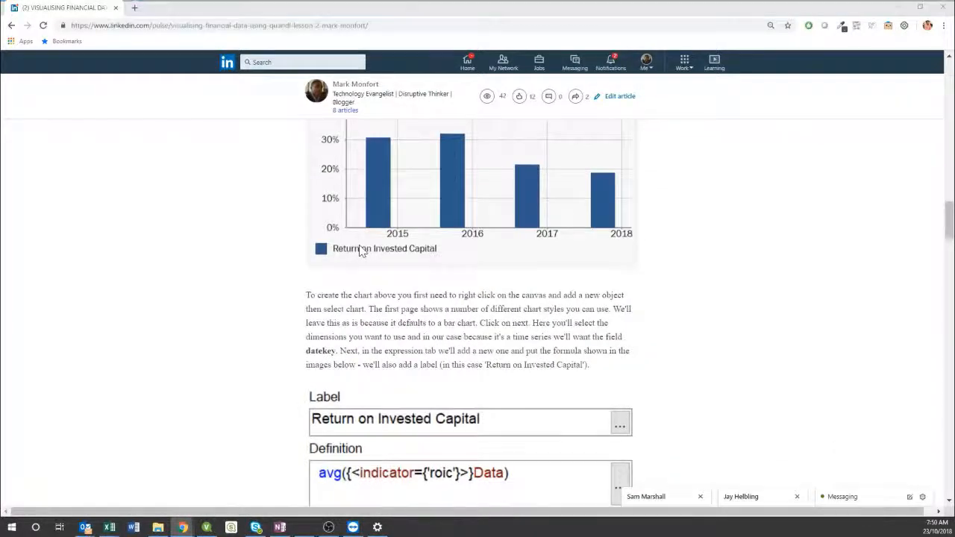
pyautogui.hotkey('alt', 'Tab')
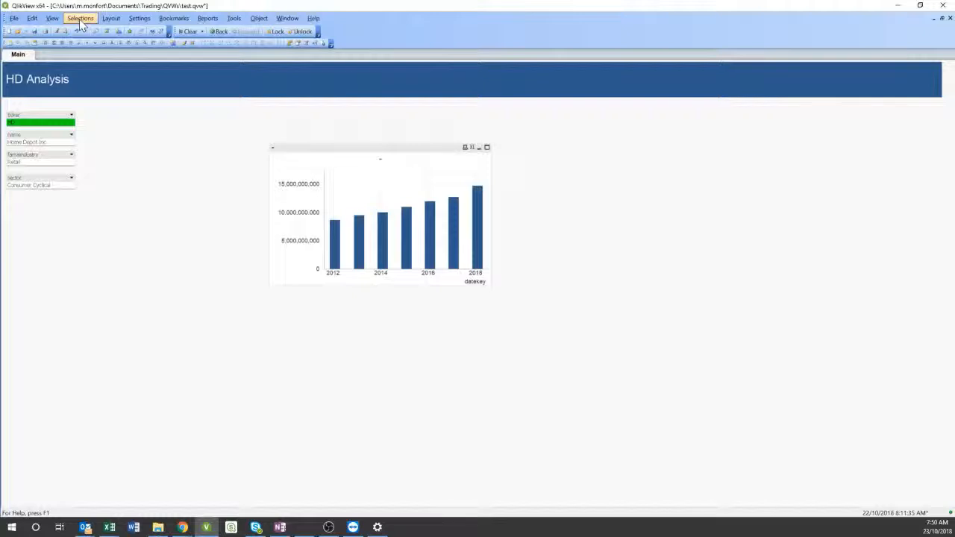
# - Add a line/arrow object with vertical orientation to the sheet
pyautogui.rightClick(140, 197)
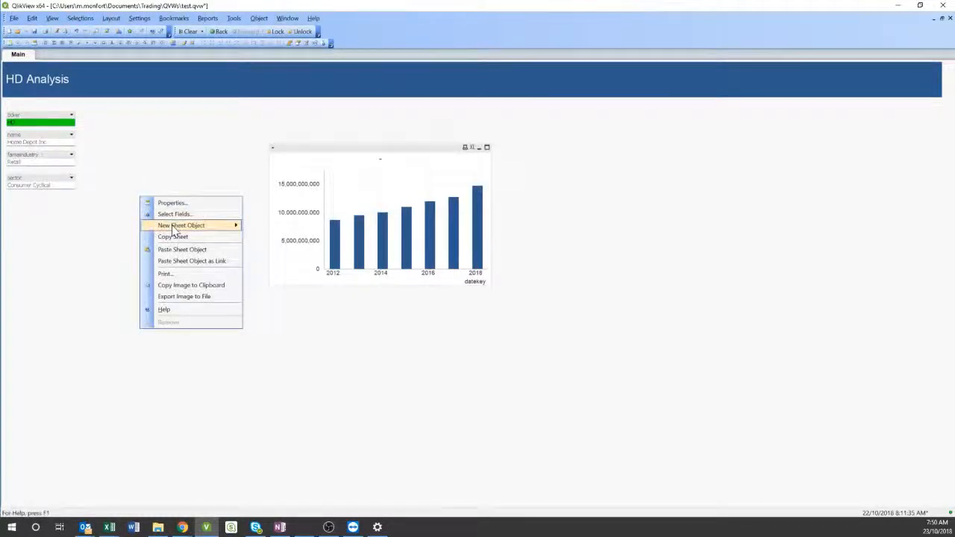
pyautogui.moveTo(173, 227)
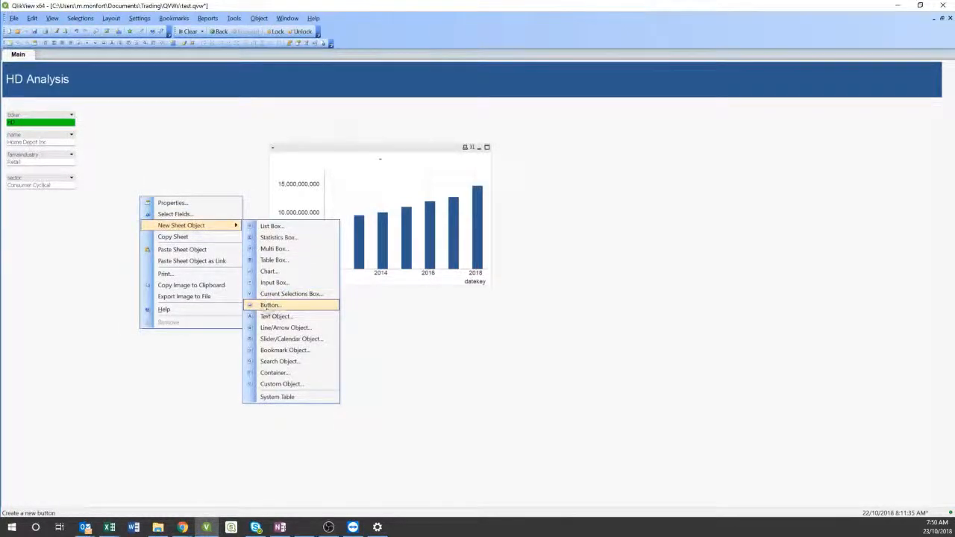
pyautogui.click(276, 328)
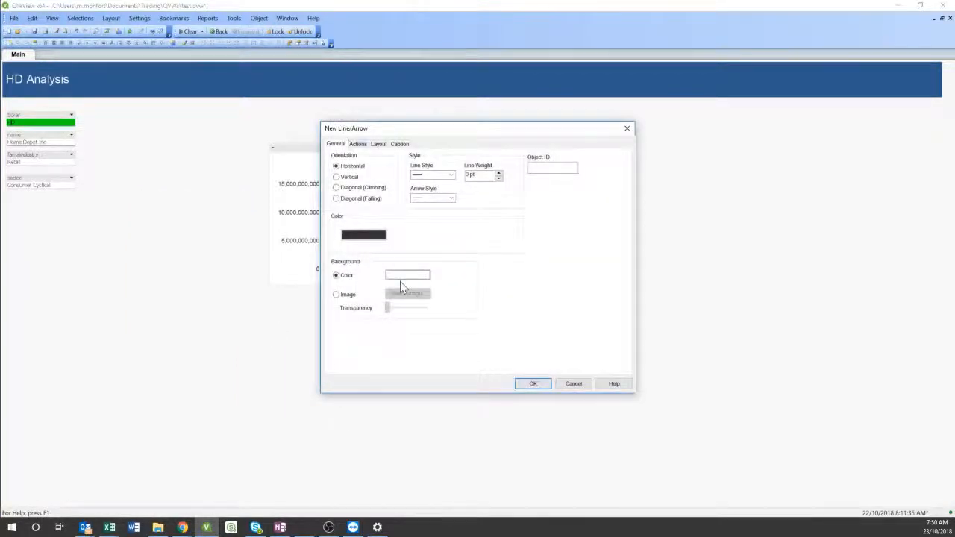
pyautogui.click(337, 177)
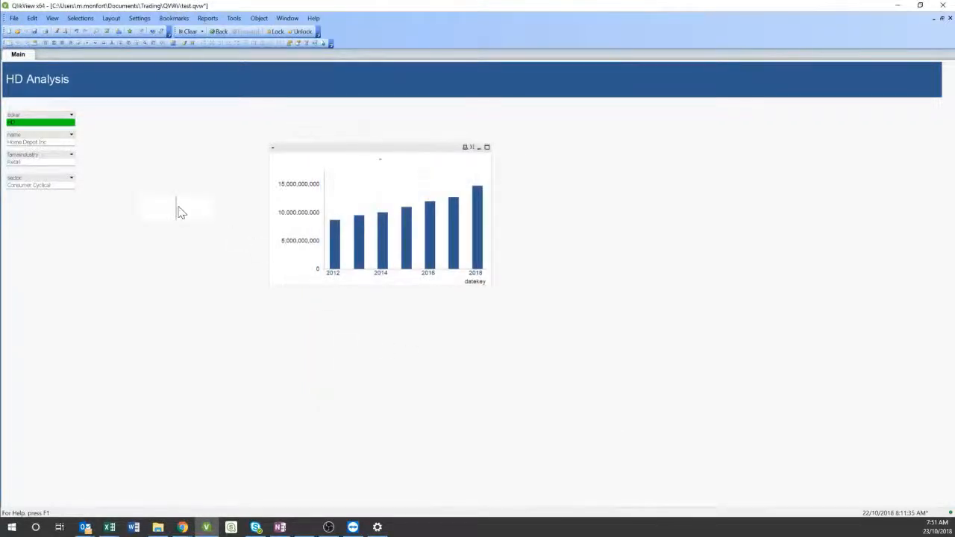
# - Place the vertical line just beside the filters, stretch it from the banner down the full sheet, and move the bar chart closer to it
pyautogui.moveTo(178, 208); pyautogui.dragTo(89, 116)
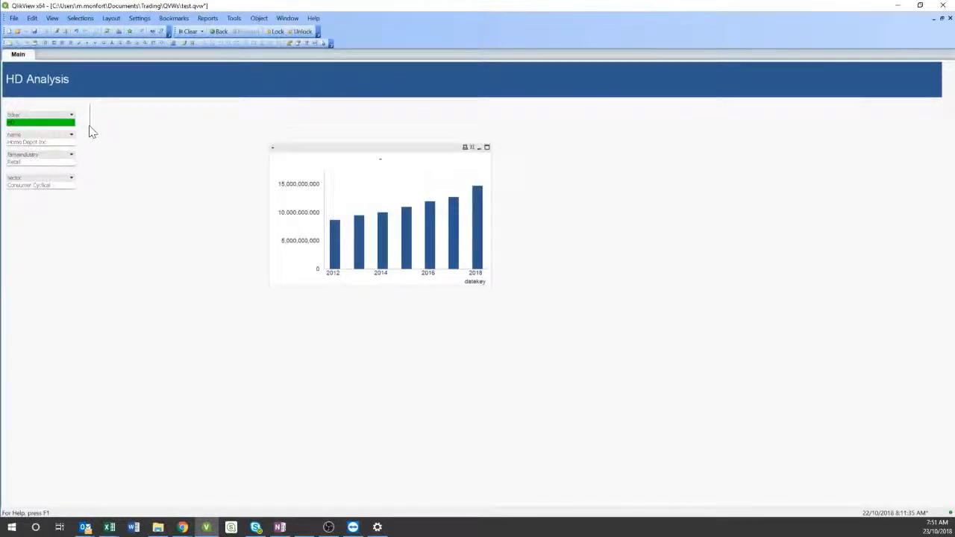
pyautogui.moveTo(91, 126); pyautogui.dragTo(78, 501)
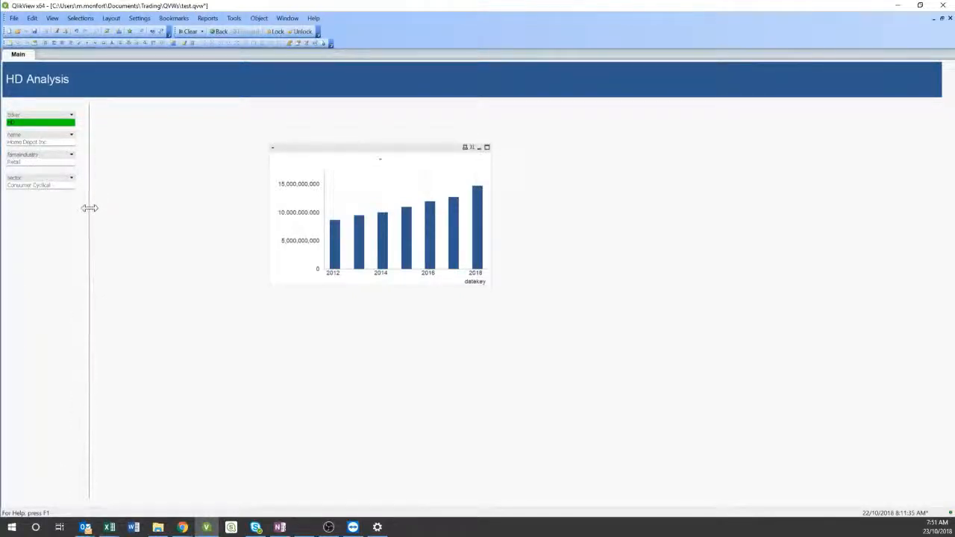
pyautogui.moveTo(91, 214)
pyautogui.mouseDown()
pyautogui.moveTo(89, 186)
pyautogui.moveTo(88, 203)
pyautogui.mouseUp()
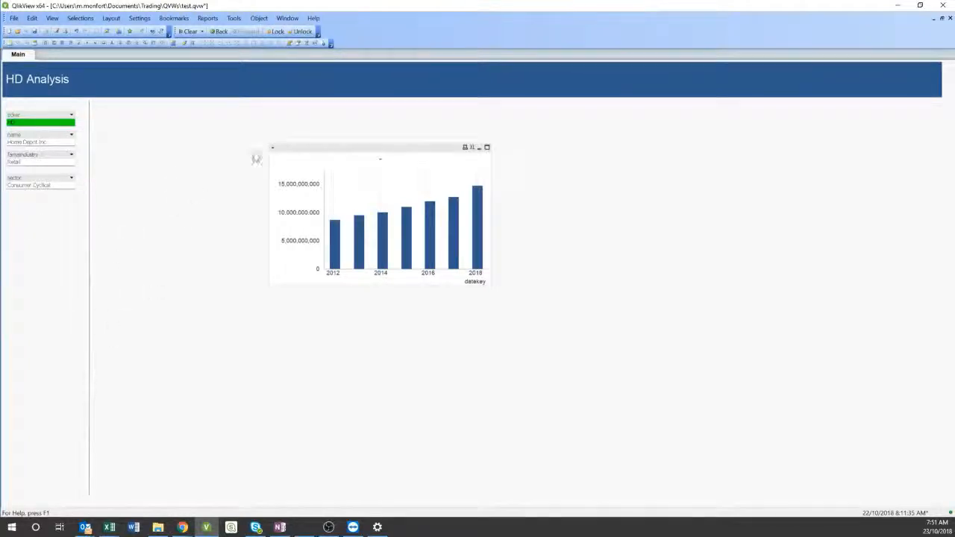
pyautogui.click(324, 148)
pyautogui.moveTo(324, 148); pyautogui.dragTo(226, 147)
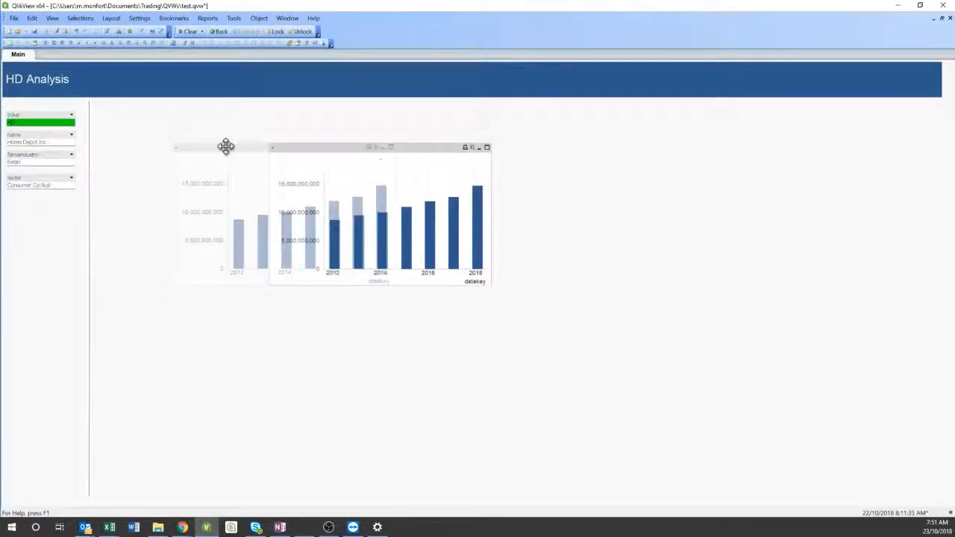
# - Make the vertical divider line's background color 100% transparent
pyautogui.rightClick(92, 116)
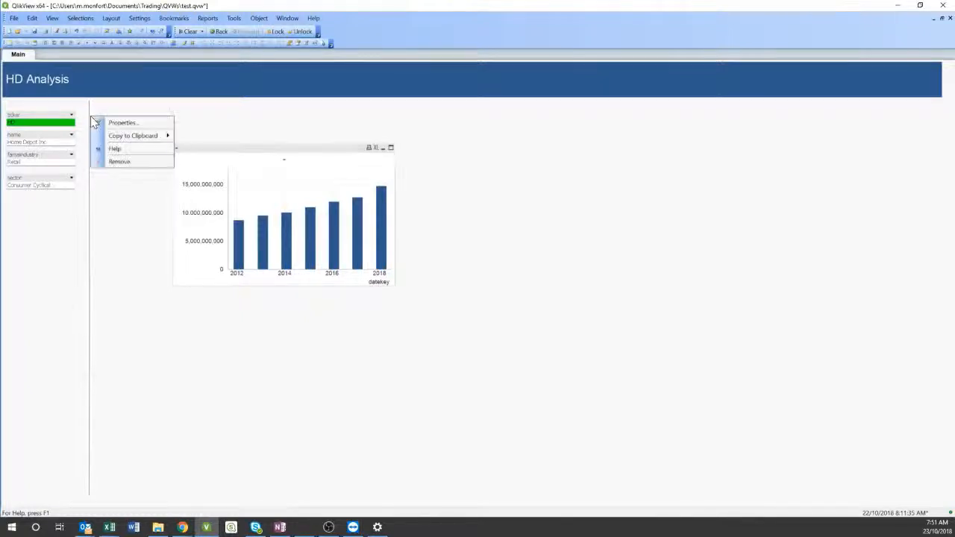
pyautogui.click(98, 122)
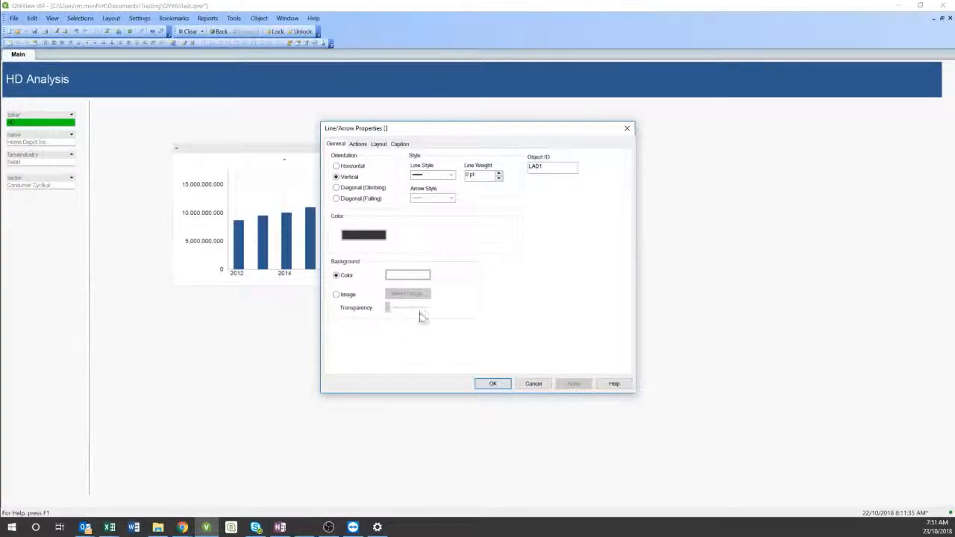
pyautogui.click(403, 278)
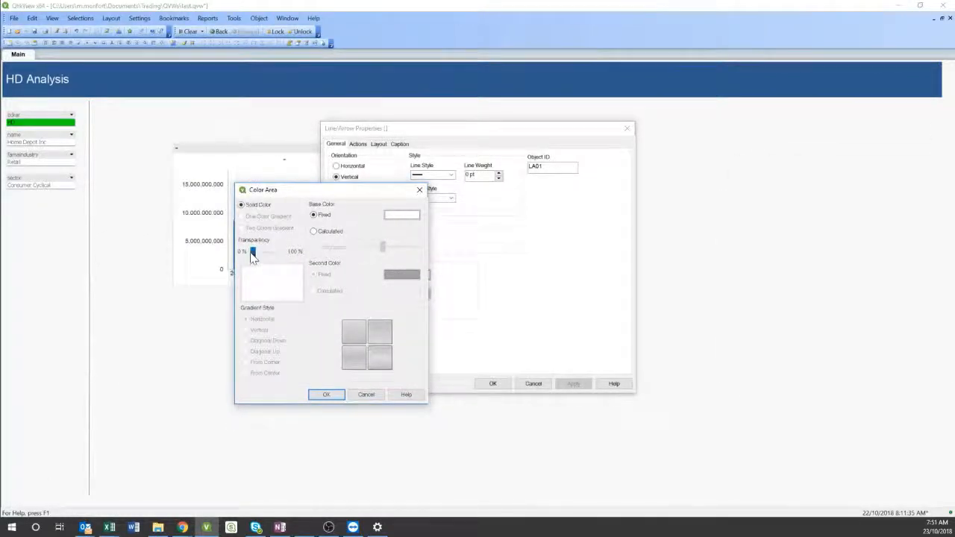
pyautogui.moveTo(253, 257); pyautogui.dragTo(328, 261)
pyautogui.click(318, 394)
pyautogui.click(492, 384)
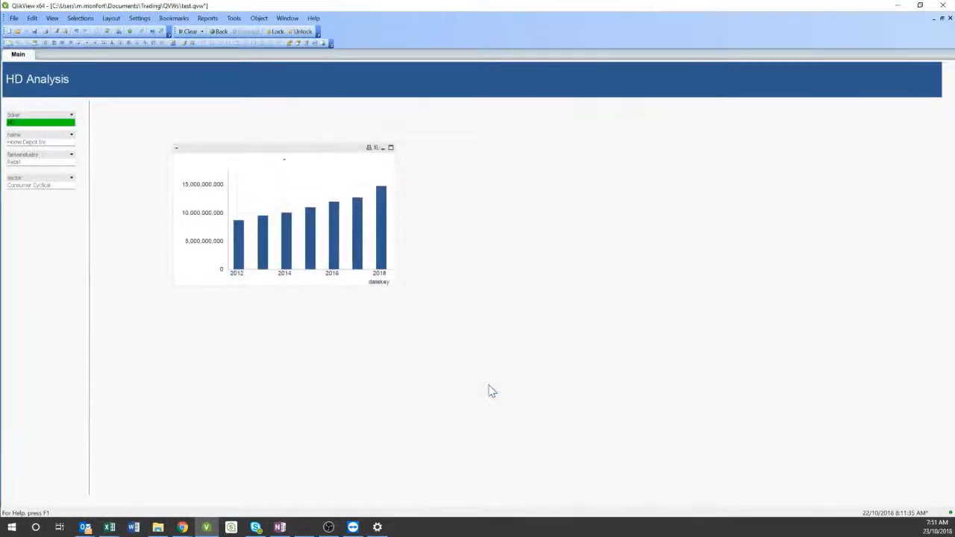
# - Set the divider line's weight to 2 pt
pyautogui.rightClick(88, 361)
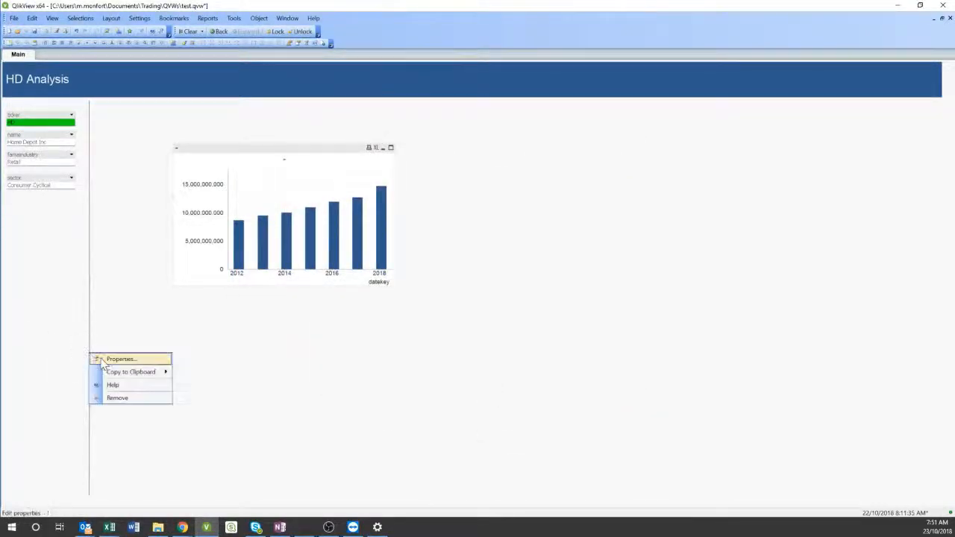
pyautogui.click(112, 359)
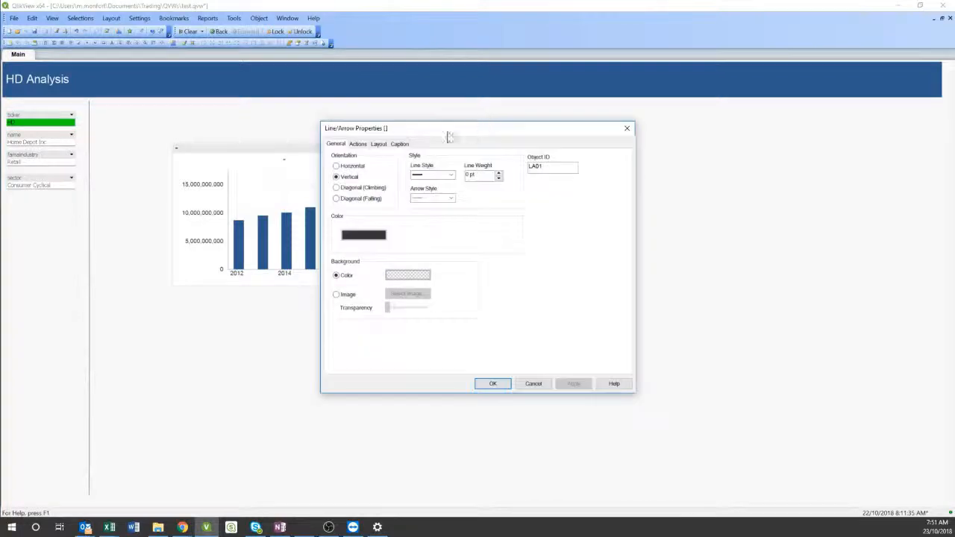
pyautogui.click(499, 173)
pyautogui.click(499, 172)
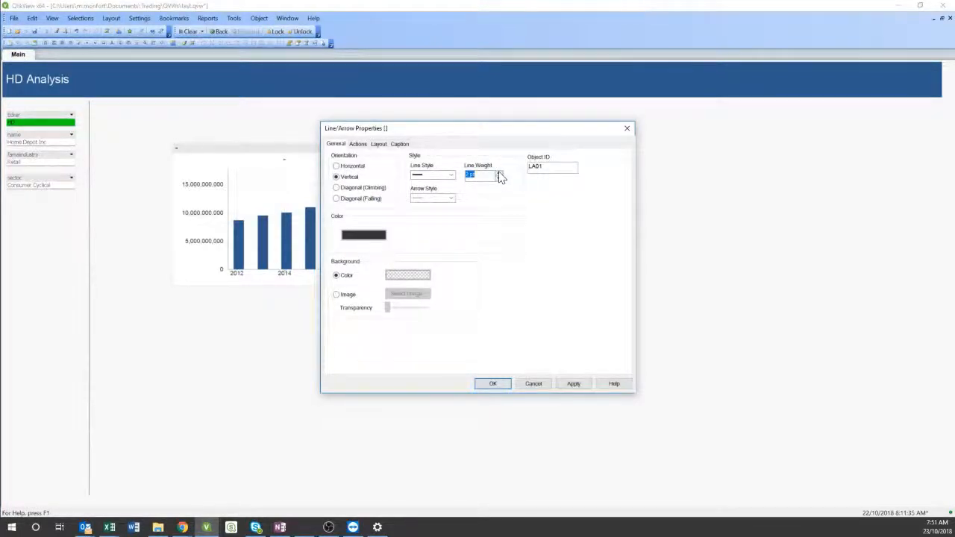
pyautogui.click(503, 384)
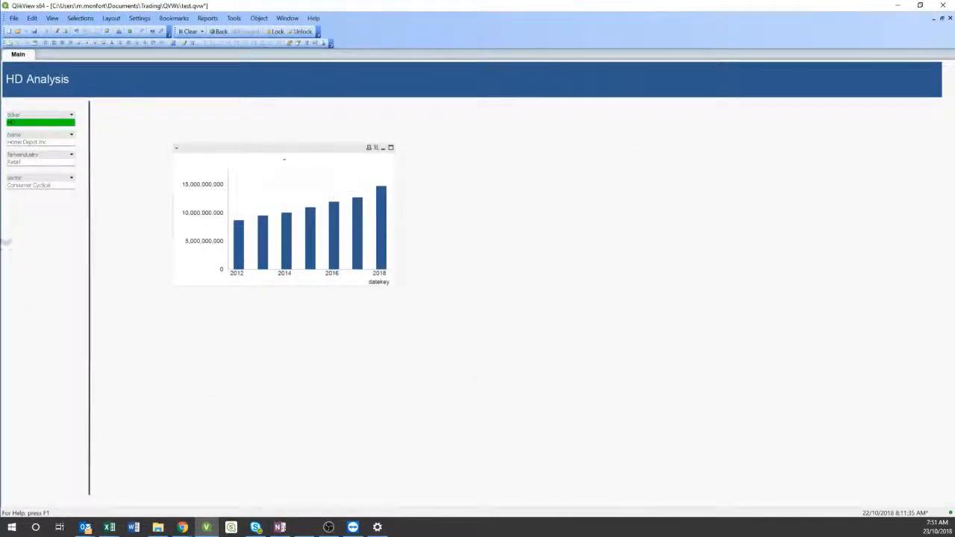
# - Check the divider line and Return on Invested Capital chart sections of the LinkedIn article in the browser, and return to QlikView
pyautogui.click(222, 157)
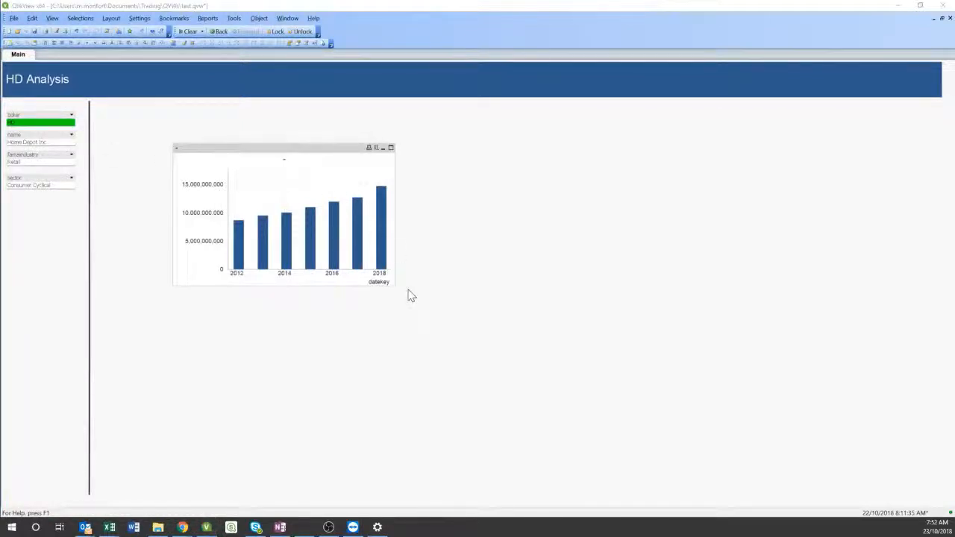
pyautogui.hotkey('alt', 'Tab')
pyautogui.scroll(3, 446, 350)
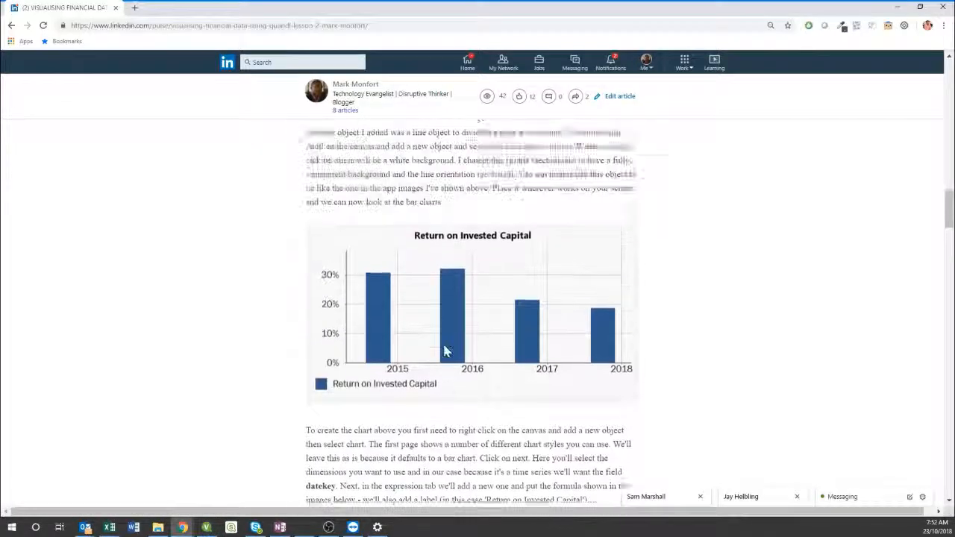
pyautogui.scroll(2, 401, 279)
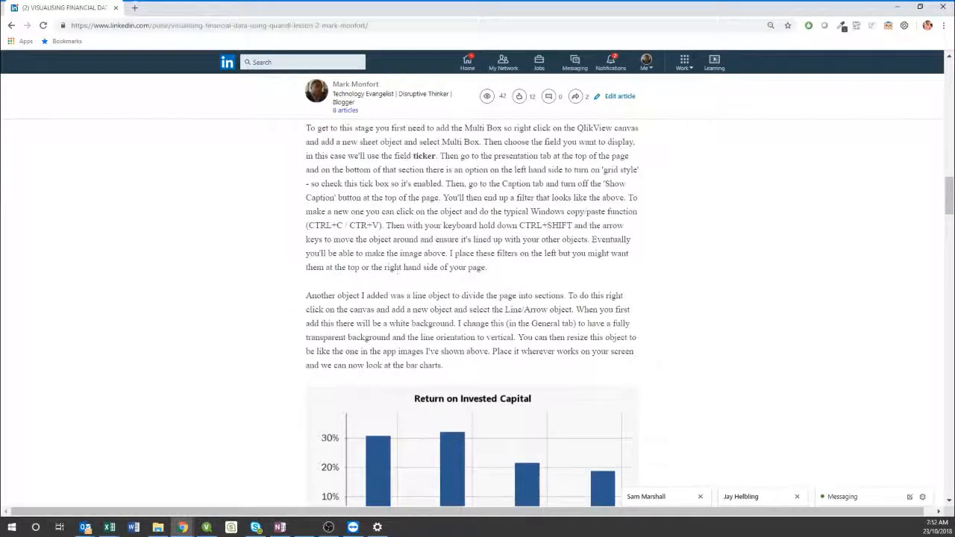
pyautogui.scroll(-2, 389, 284)
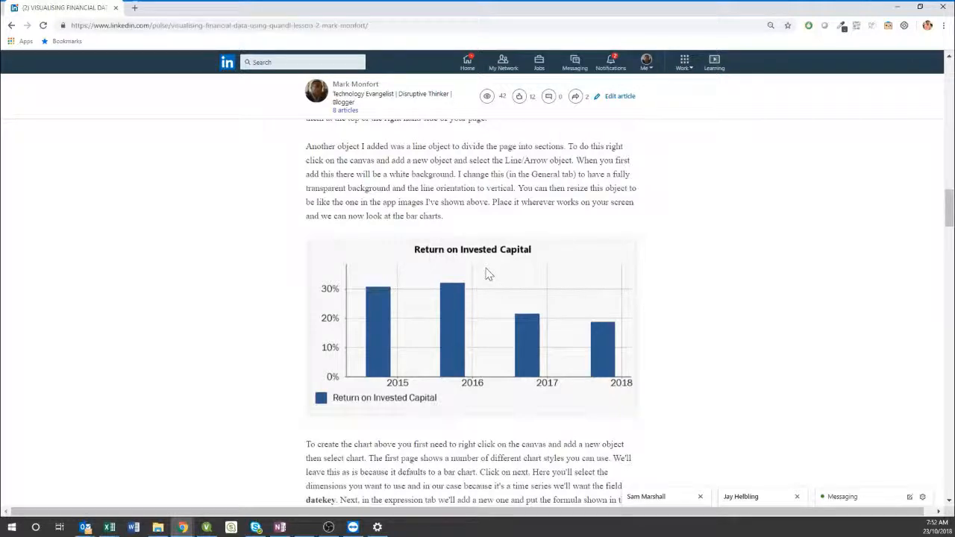
pyautogui.hotkey('alt', 'Tab')
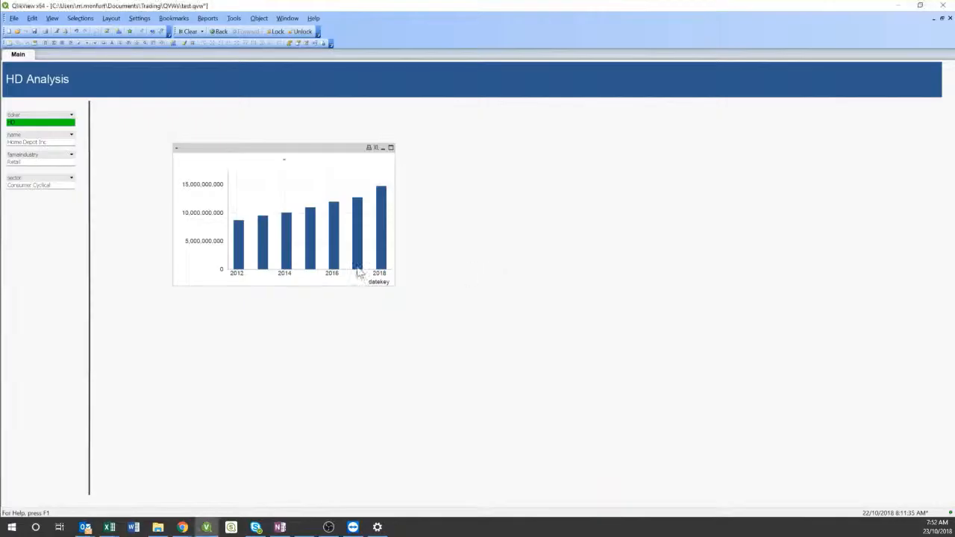
# - Replace the bar chart expression's label with "Return over Invested Capital"
pyautogui.rightClick(304, 188)
pyautogui.click(374, 193)
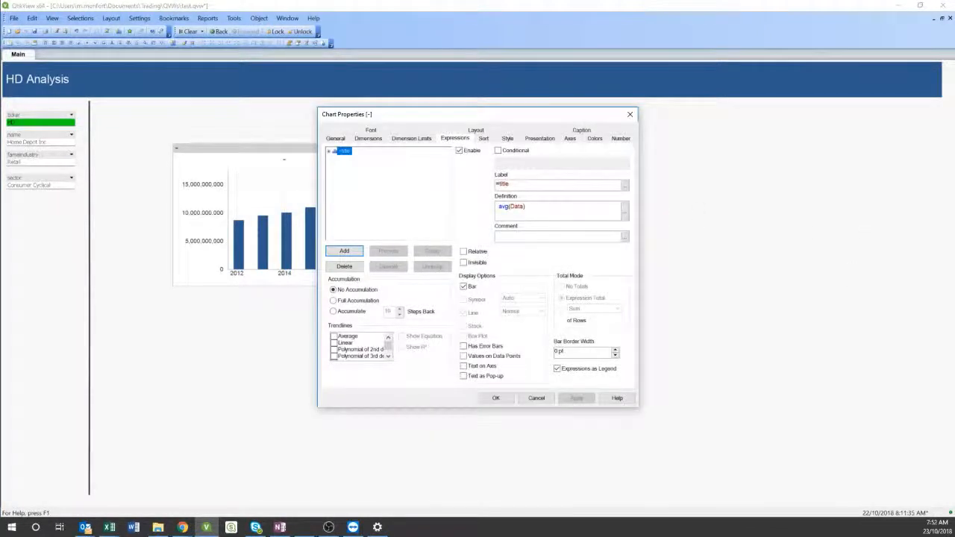
pyautogui.click(529, 185)
pyautogui.press('BackSpace')
pyautogui.press('BackSpace')
pyautogui.press('BackSpace')
pyautogui.press('BackSpace')
pyautogui.press('BackSpace')
pyautogui.press('BackSpace')
pyautogui.write('Return over')
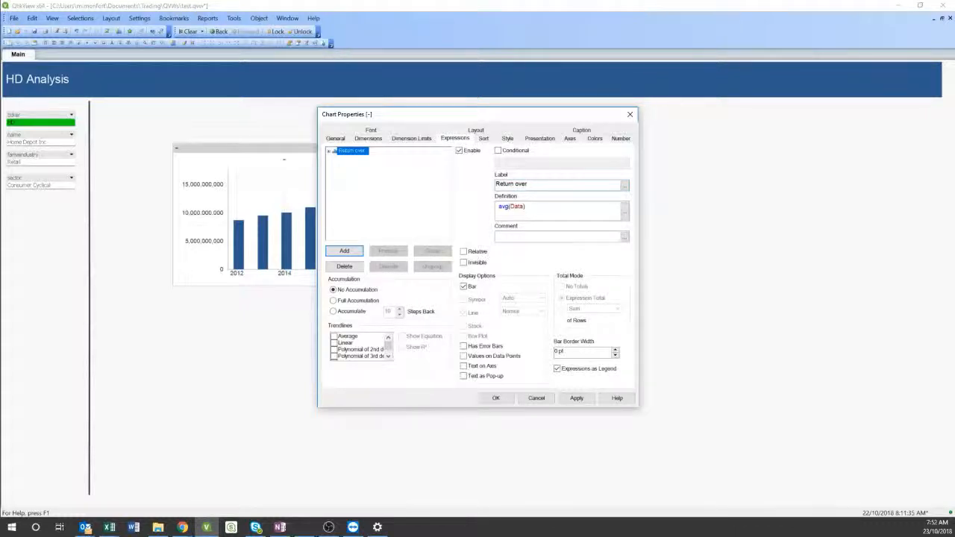
pyautogui.write('Invested Capital')
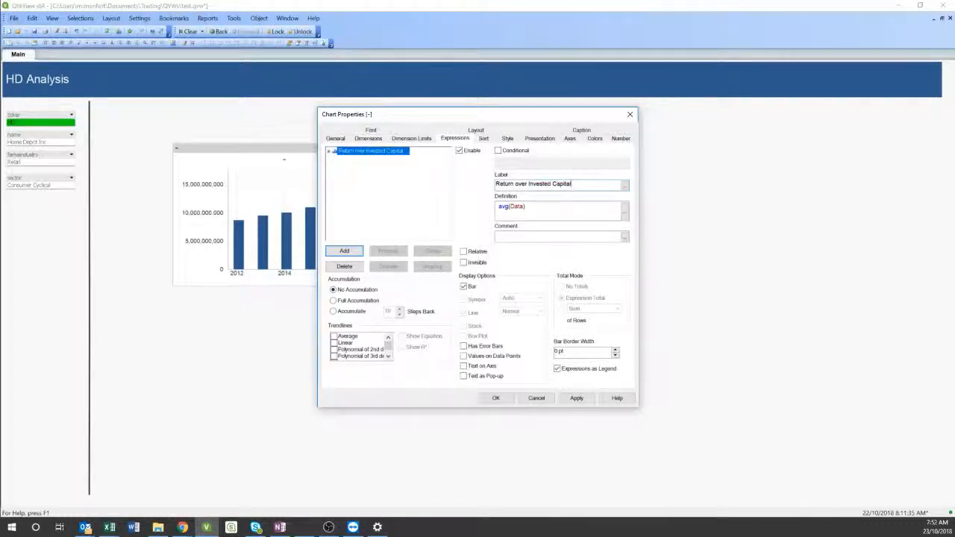
# - Change the chart expression's definition to avg({<indicator={'roic'}>}Data) and apply it to the chart
pyautogui.press('Tab')
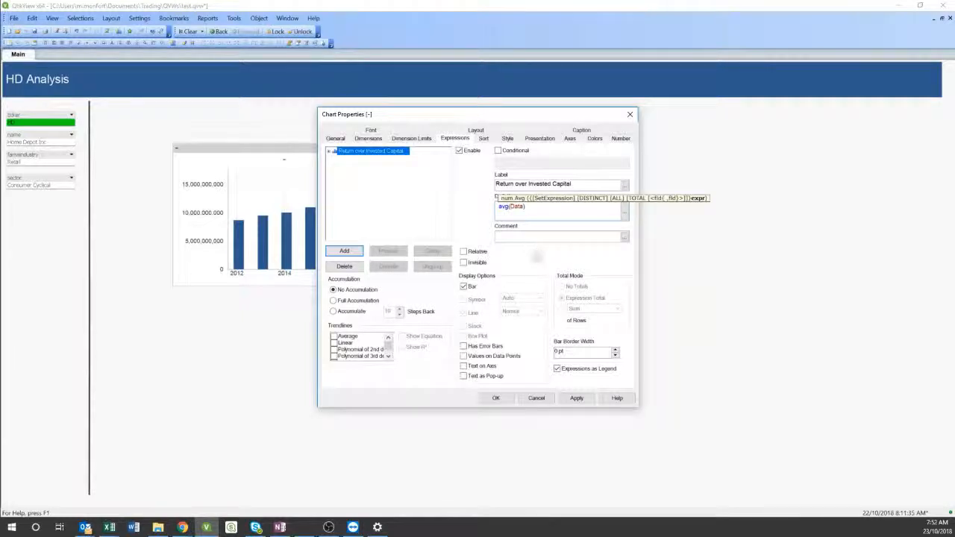
pyautogui.write('{<>}')
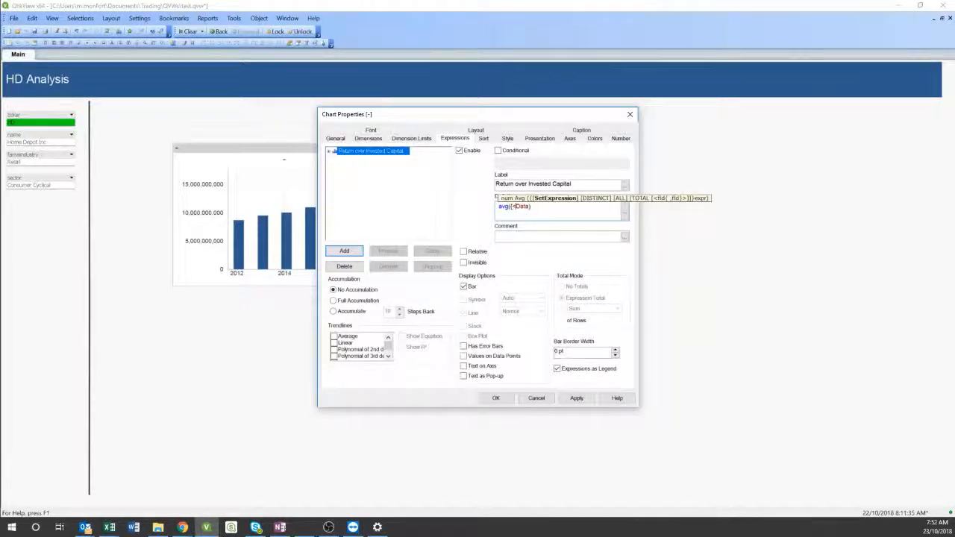
pyautogui.press('Left')
pyautogui.press('Right')
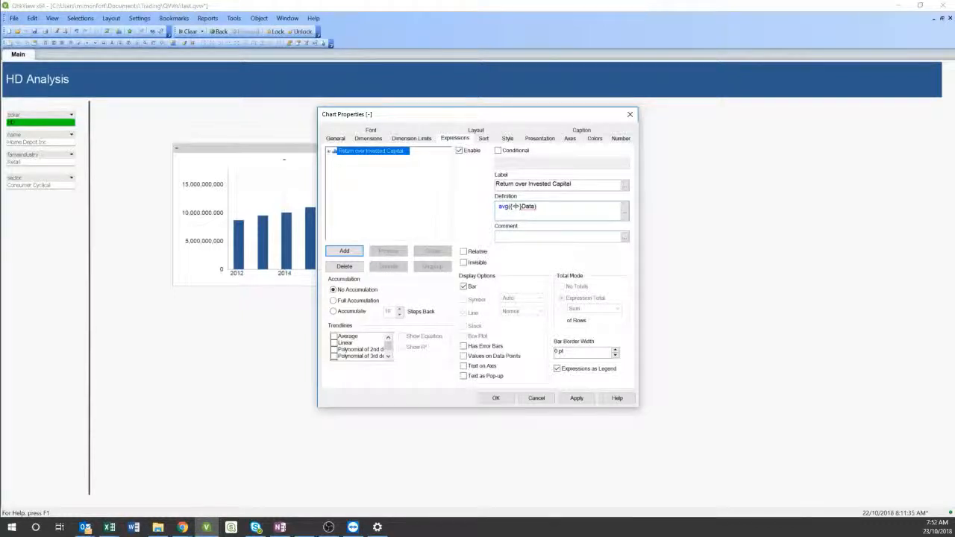
pyautogui.write('Indicator=')
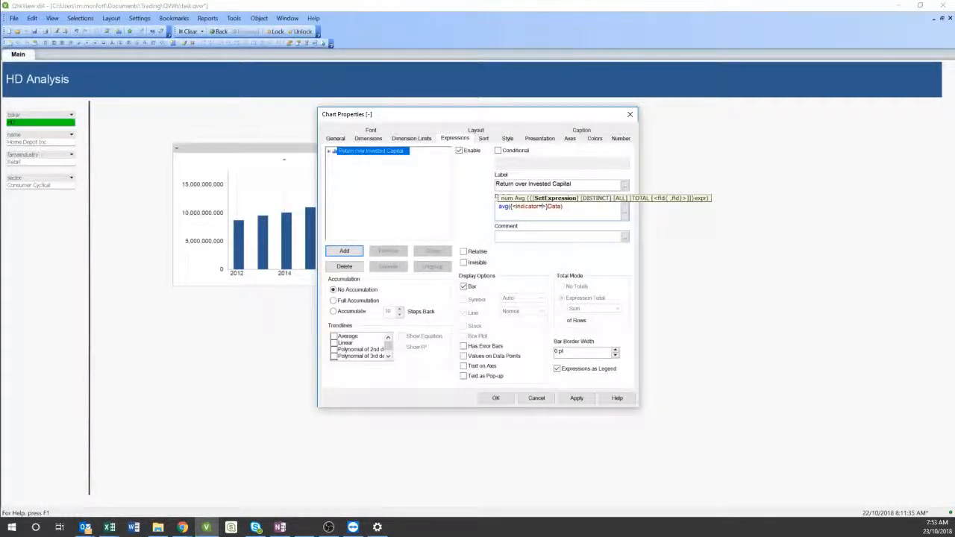
pyautogui.write('{}')
pyautogui.click(486, 401)
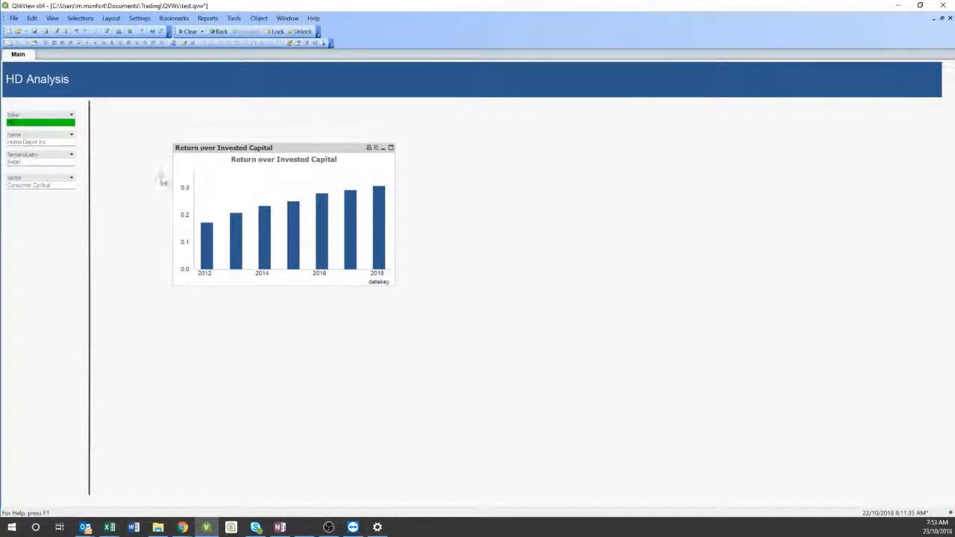
# - Duplicate the Return over Invested Capital expression in the chart's properties and make the copy invisible
pyautogui.rightClick(206, 157)
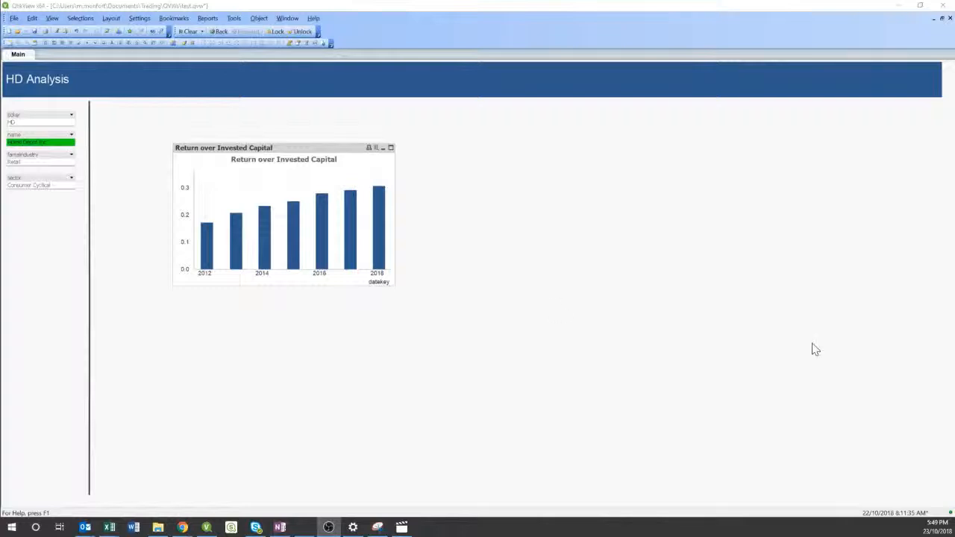
pyautogui.rightClick(271, 189)
pyautogui.click(292, 196)
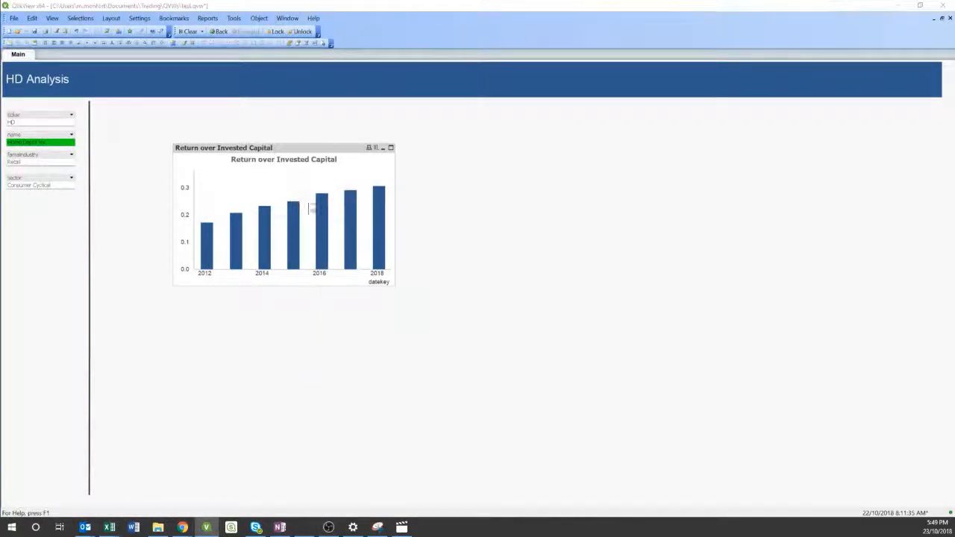
pyautogui.rightClick(358, 153)
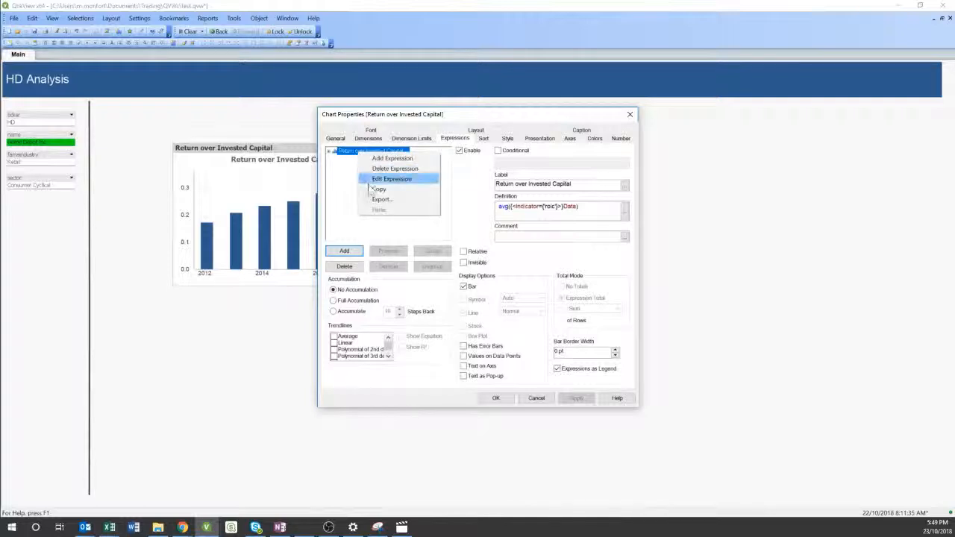
pyautogui.click(373, 189)
pyautogui.rightClick(374, 193)
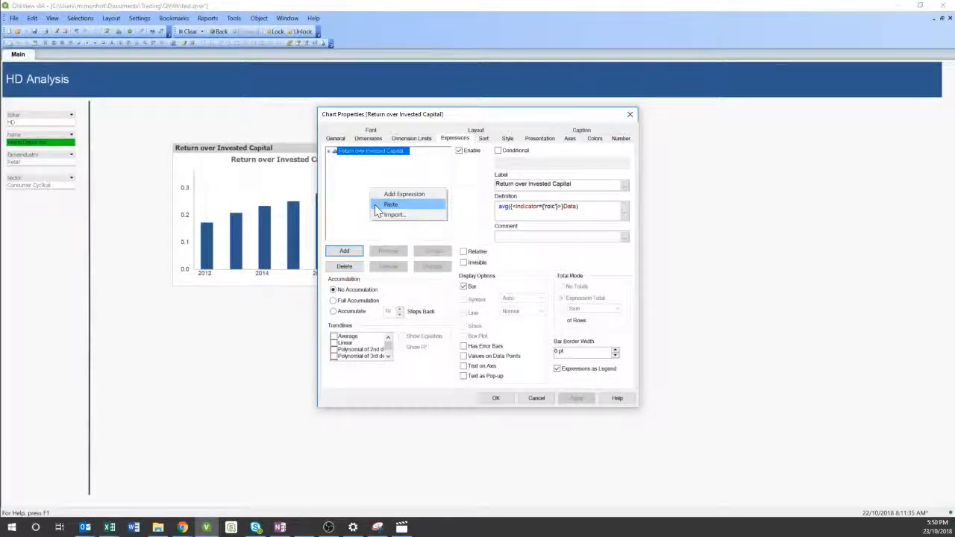
pyautogui.click(376, 211)
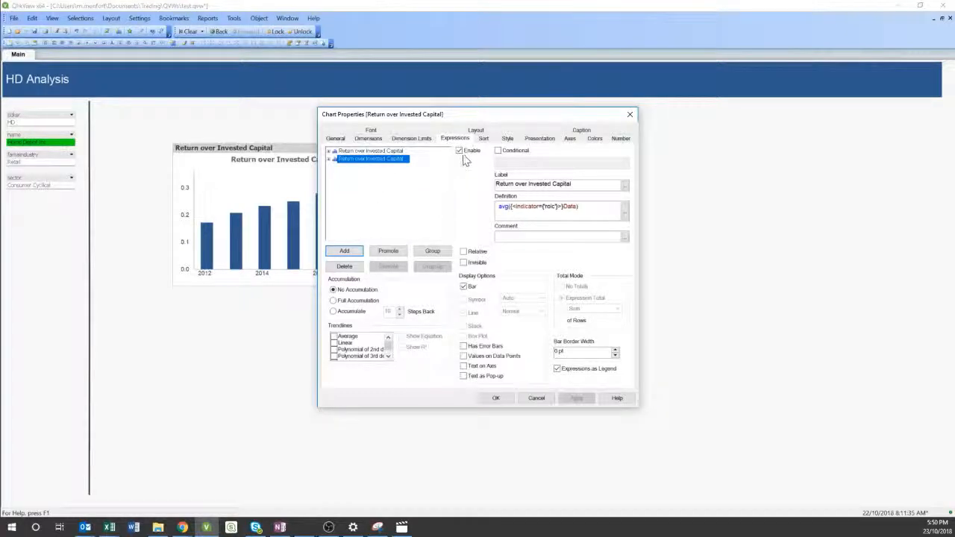
pyautogui.click(464, 262)
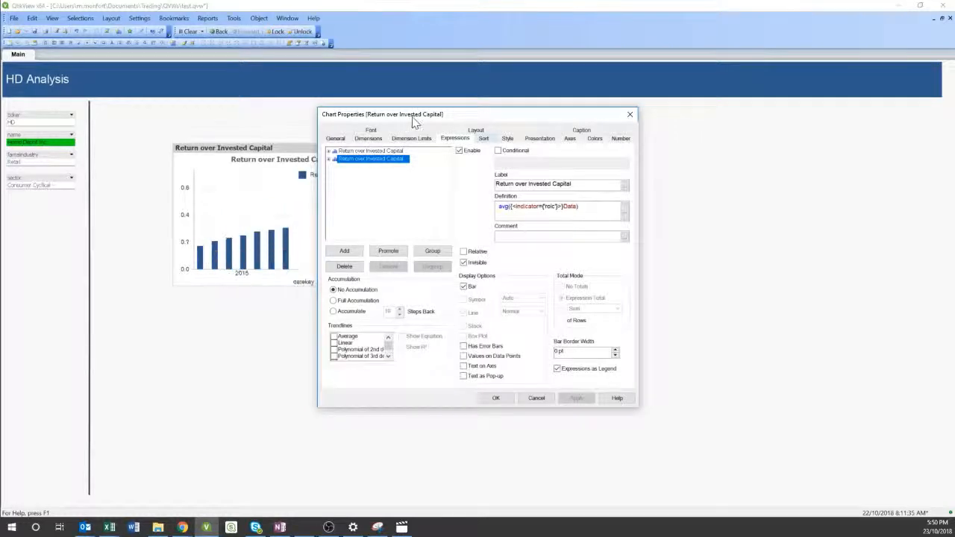
# - Enable Split Axis for the first Return over Invested Capital expression and apply it to the chart
pyautogui.moveTo(411, 116); pyautogui.dragTo(585, 117)
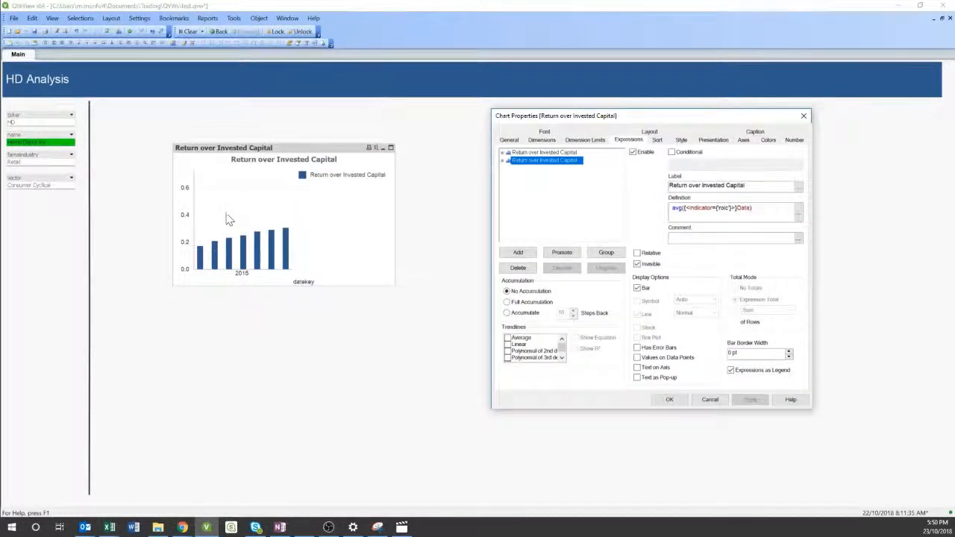
pyautogui.click(715, 141)
pyautogui.click(743, 142)
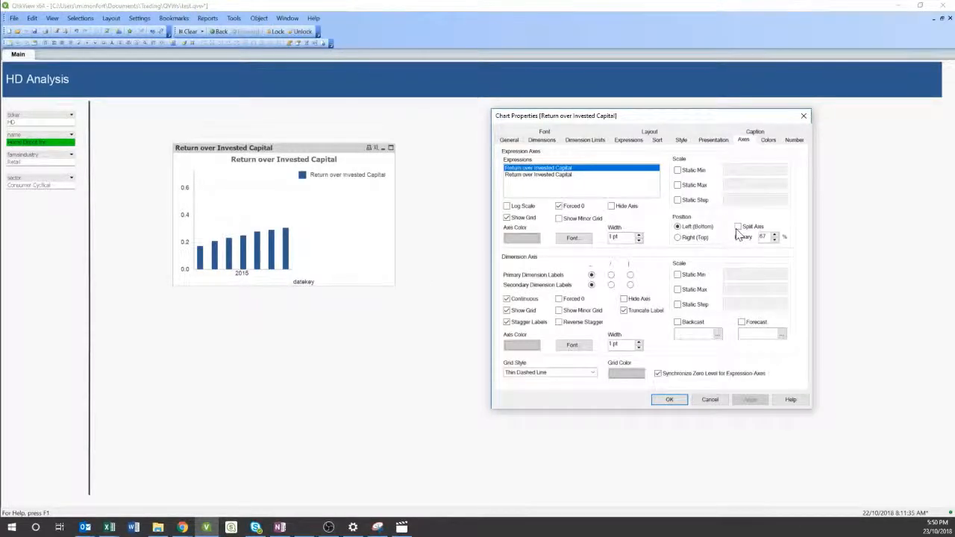
pyautogui.click(738, 228)
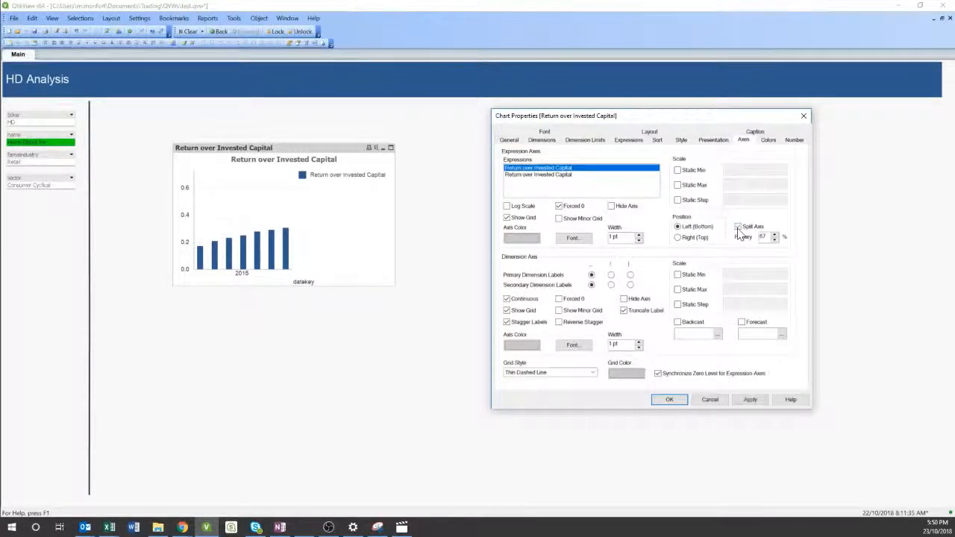
pyautogui.click(748, 399)
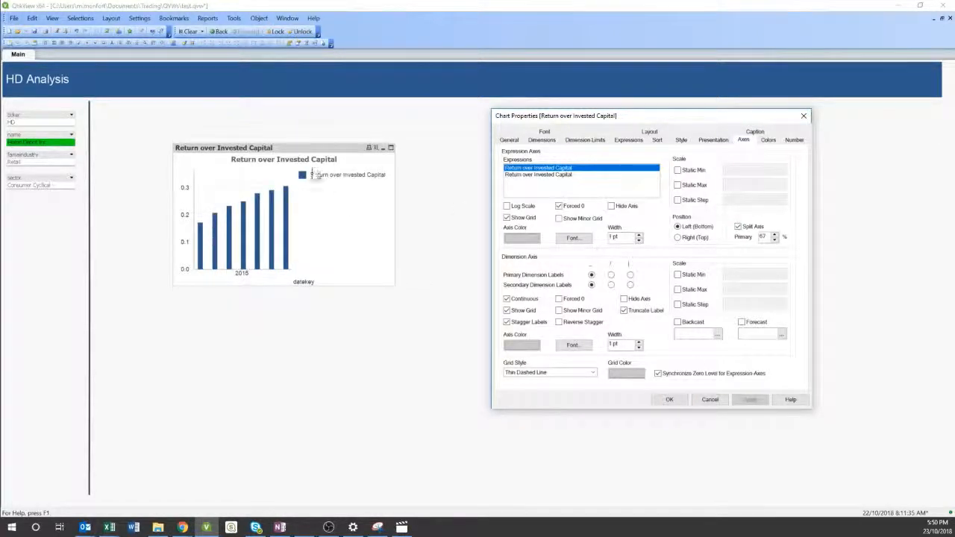
# - Change the visible Return over Invested Capital expression's label to ROIC, apply it and close the chart properties
pyautogui.click(625, 144)
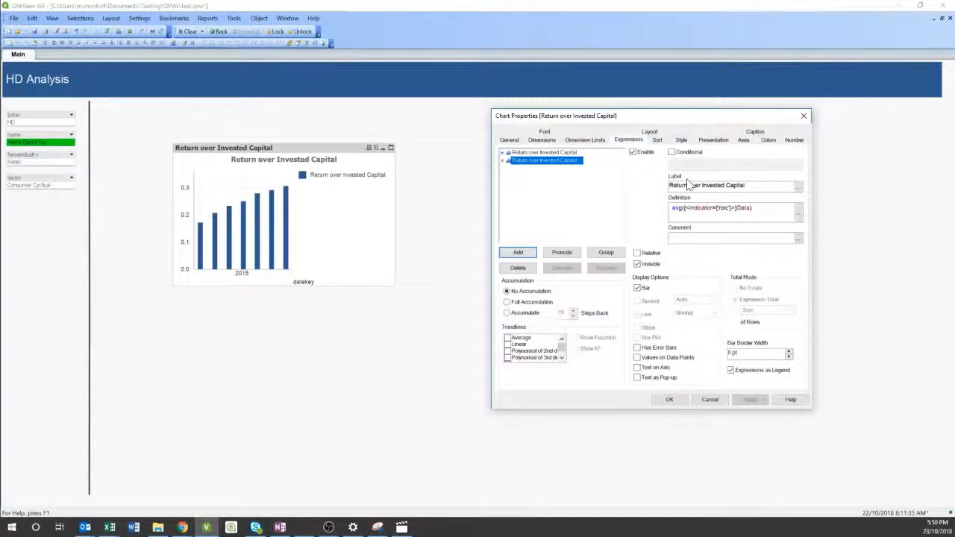
pyautogui.click(558, 153)
pyautogui.moveTo(747, 186); pyautogui.dragTo(667, 186)
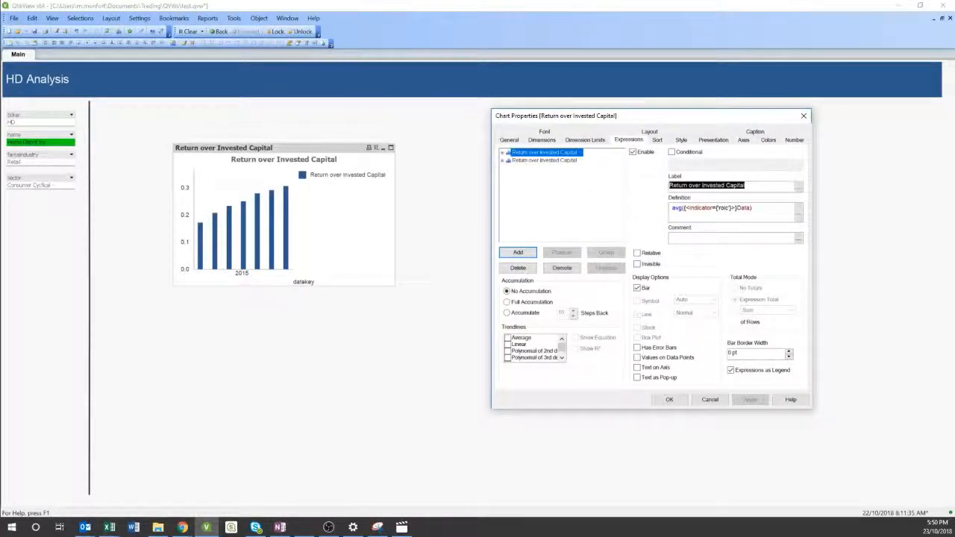
pyautogui.write('ROIC')
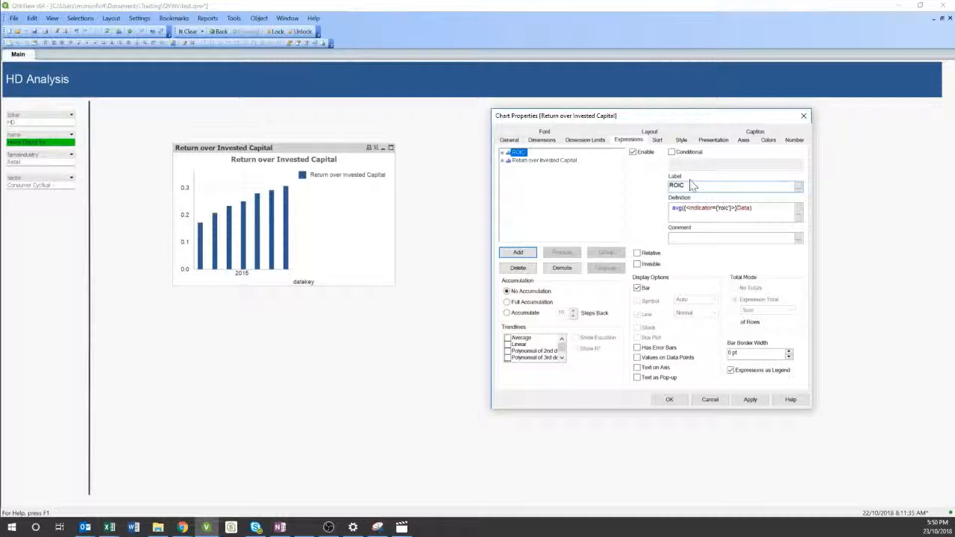
pyautogui.click(750, 399)
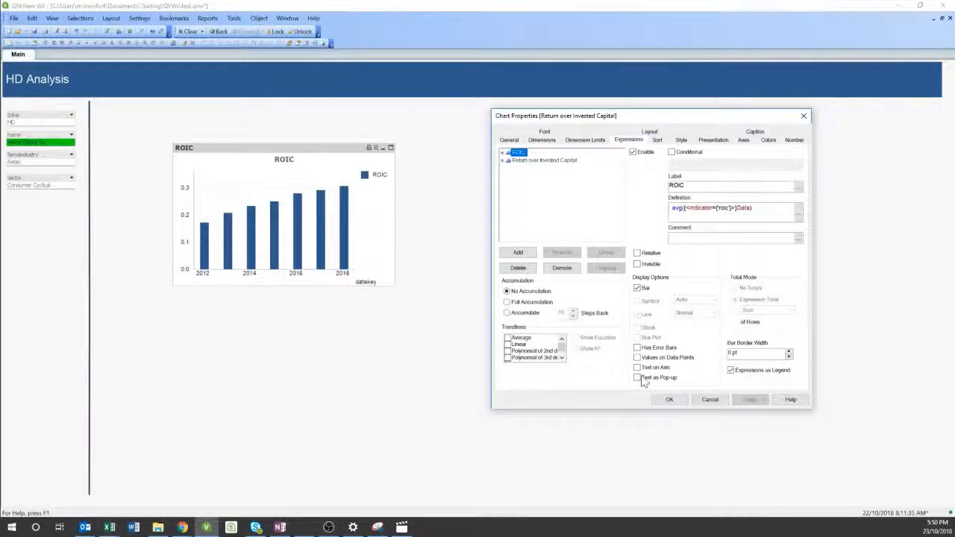
pyautogui.click(669, 399)
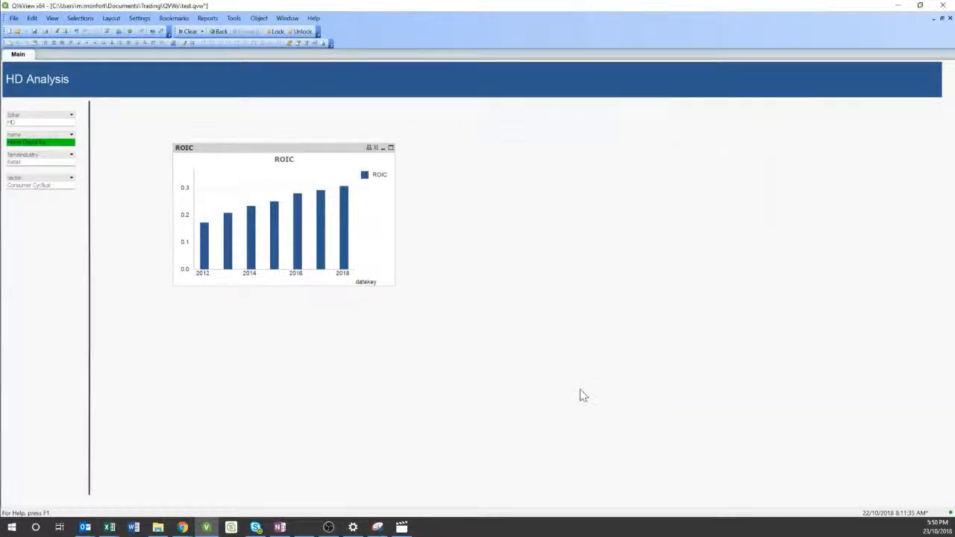
# - Move the ROIC chart's legend below the plot and stretch the plot area downward to cover the datekey axis label
pyautogui.hotkey('ctrl', 'shift')
pyautogui.moveTo(373, 188); pyautogui.dragTo(306, 258)
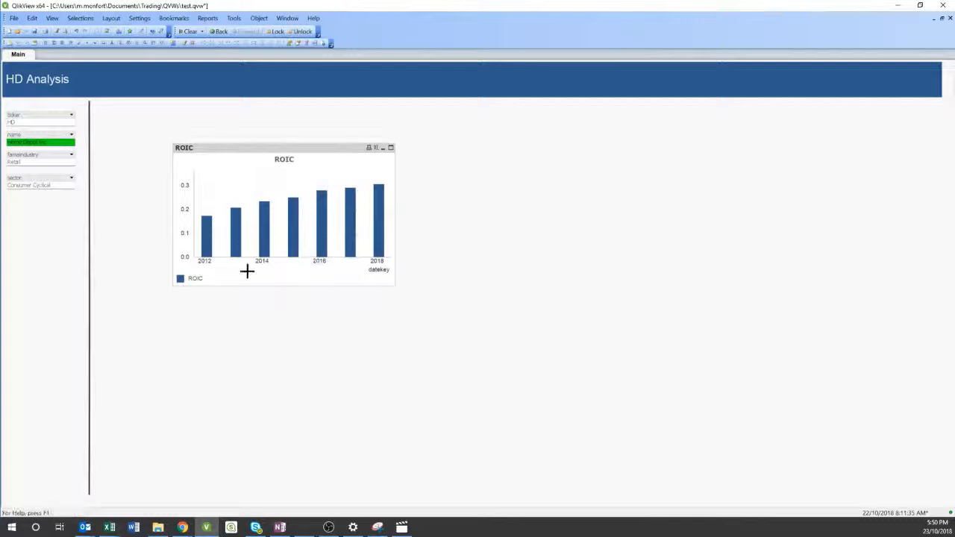
pyautogui.hotkey('ctrl', 'shift')
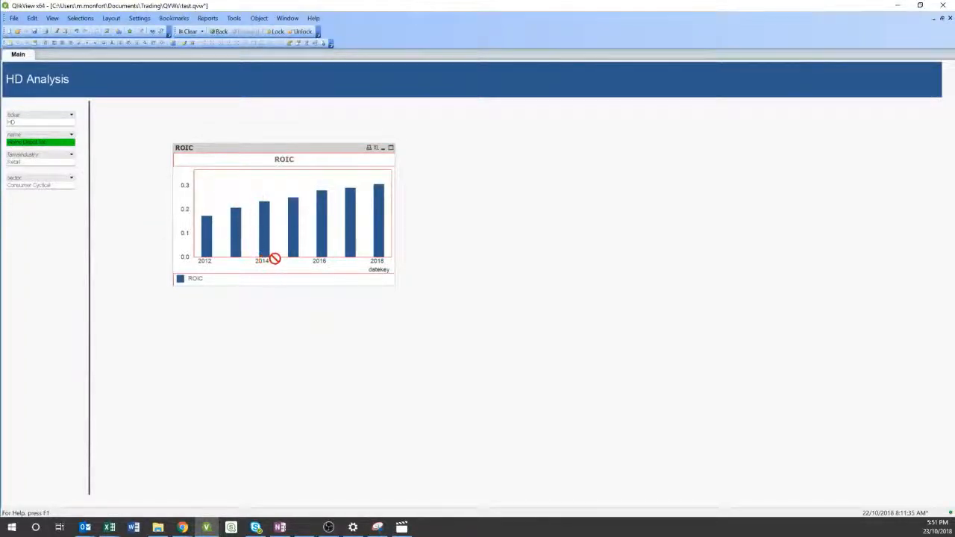
pyautogui.moveTo(275, 257); pyautogui.dragTo(273, 268)
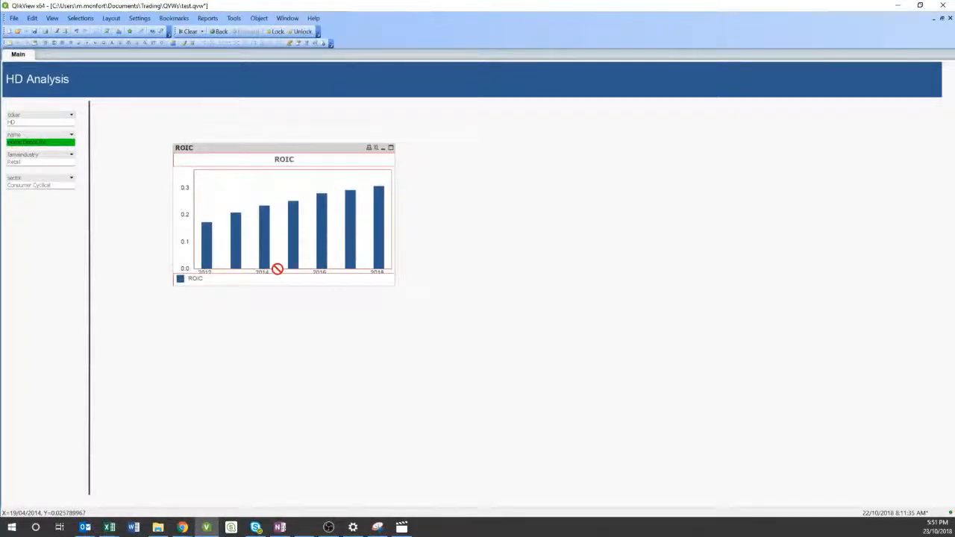
pyautogui.moveTo(276, 269); pyautogui.dragTo(274, 262)
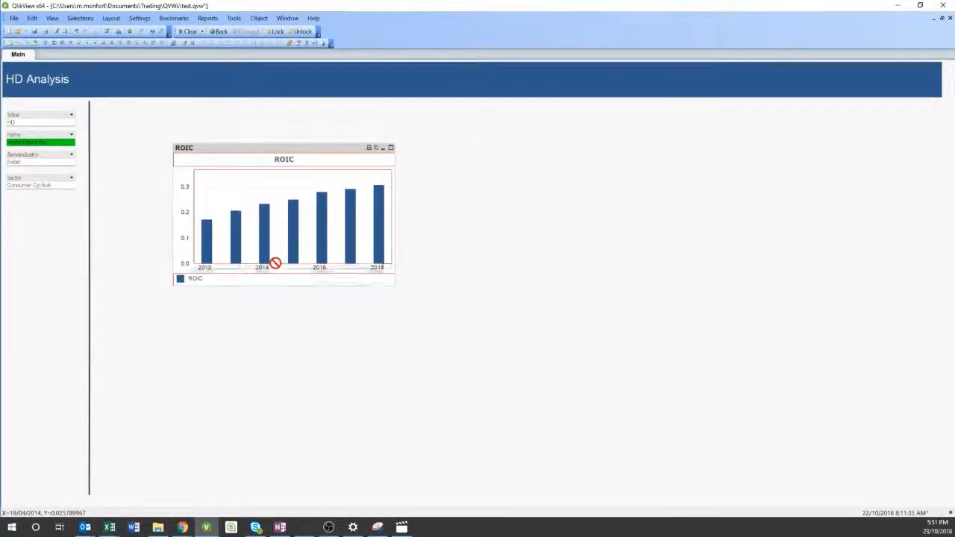
# - Turn off the ROIC chart's caption and accept the chart properties
pyautogui.rightClick(335, 158)
pyautogui.click(344, 157)
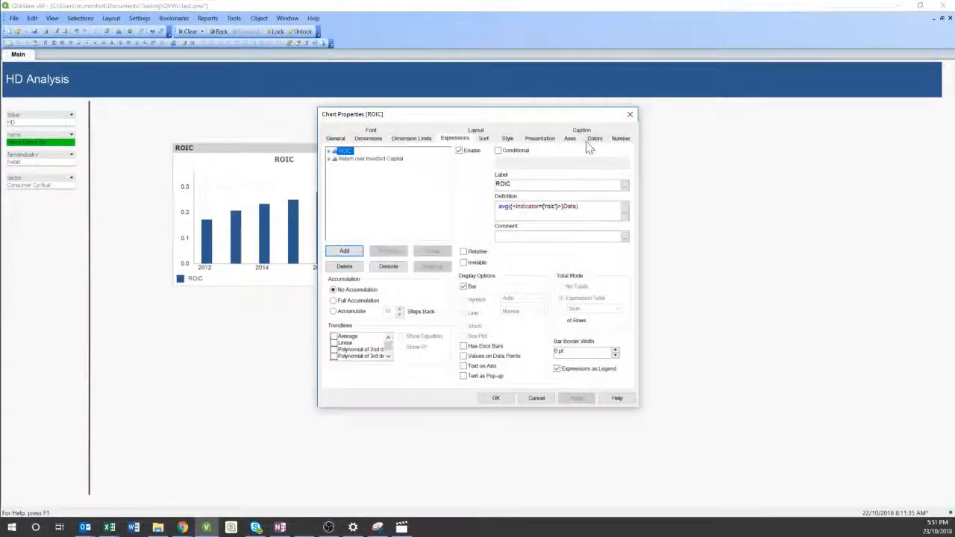
pyautogui.click(593, 139)
pyautogui.click(481, 130)
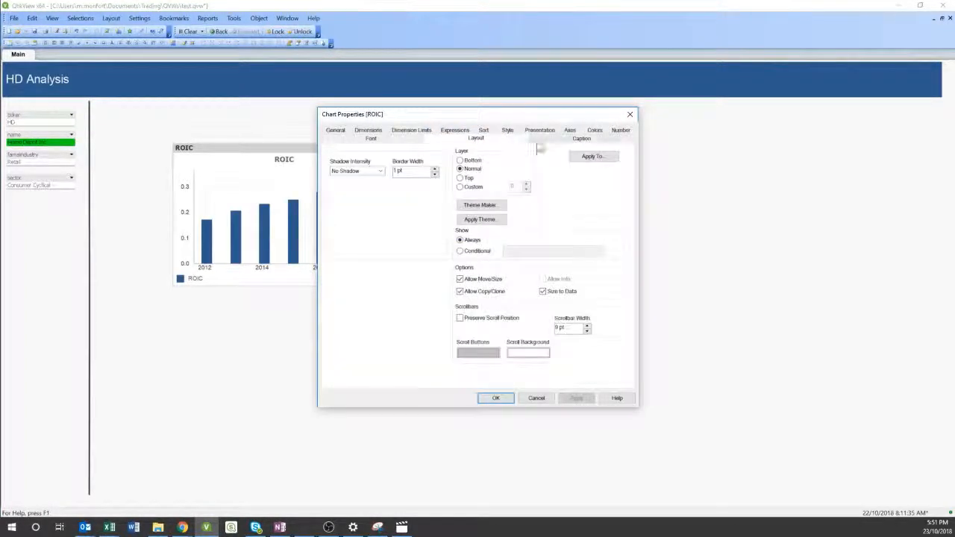
pyautogui.click(579, 139)
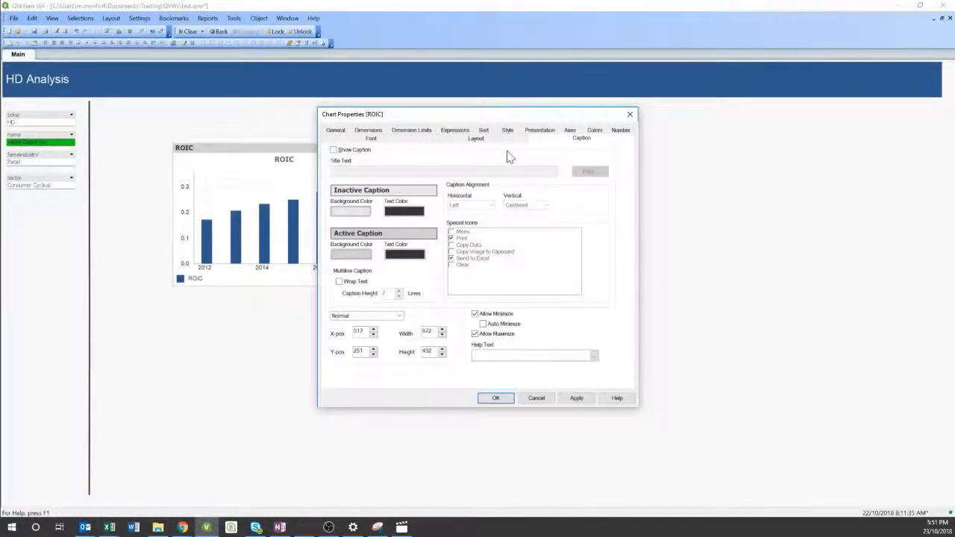
pyautogui.click(577, 397)
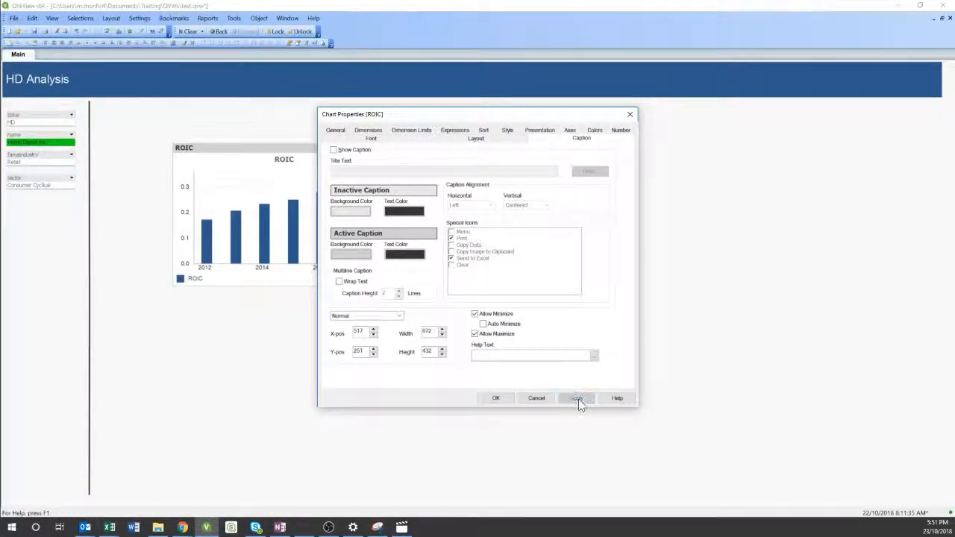
pyautogui.click(494, 399)
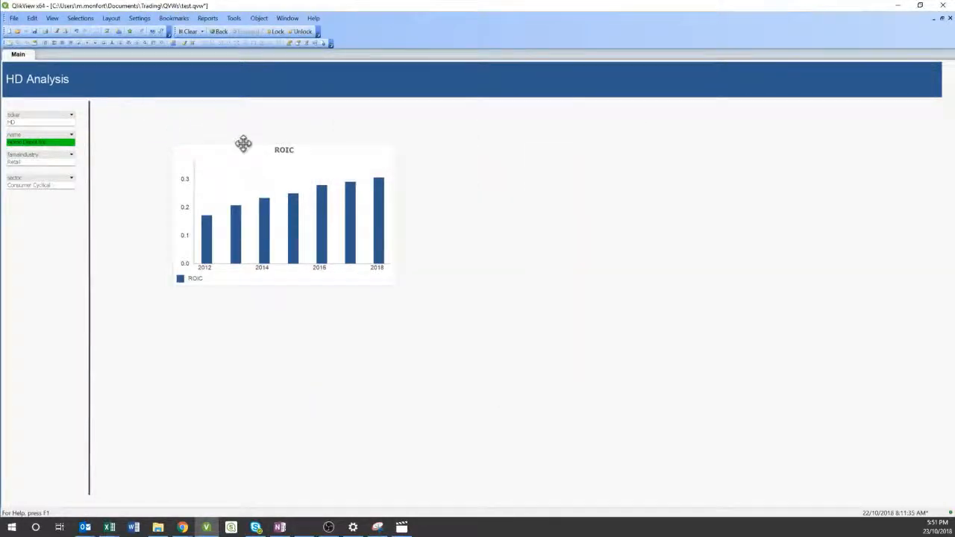
# - Move the ROIC chart up beside the divider line, just under the banner, and enlarge it
pyautogui.moveTo(244, 144); pyautogui.dragTo(184, 115)
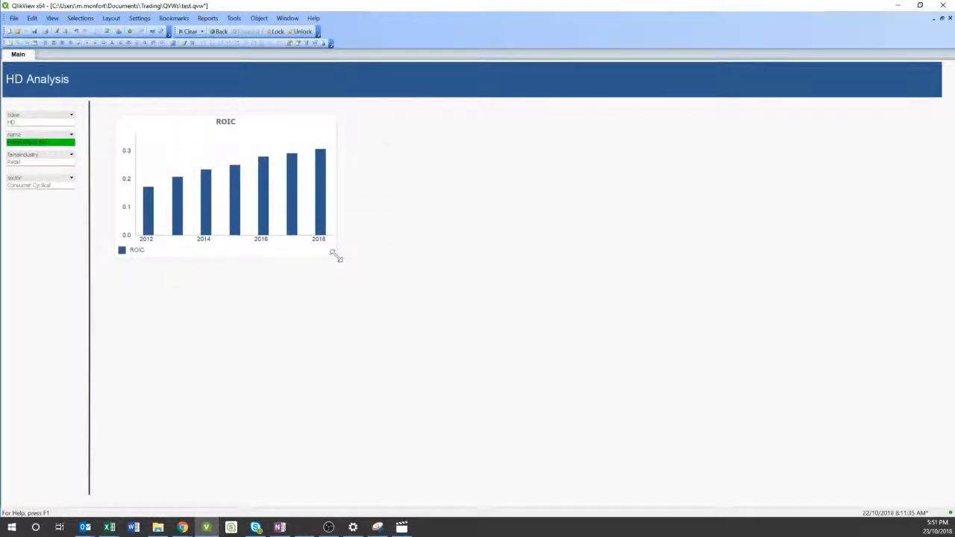
pyautogui.moveTo(335, 256); pyautogui.dragTo(411, 291)
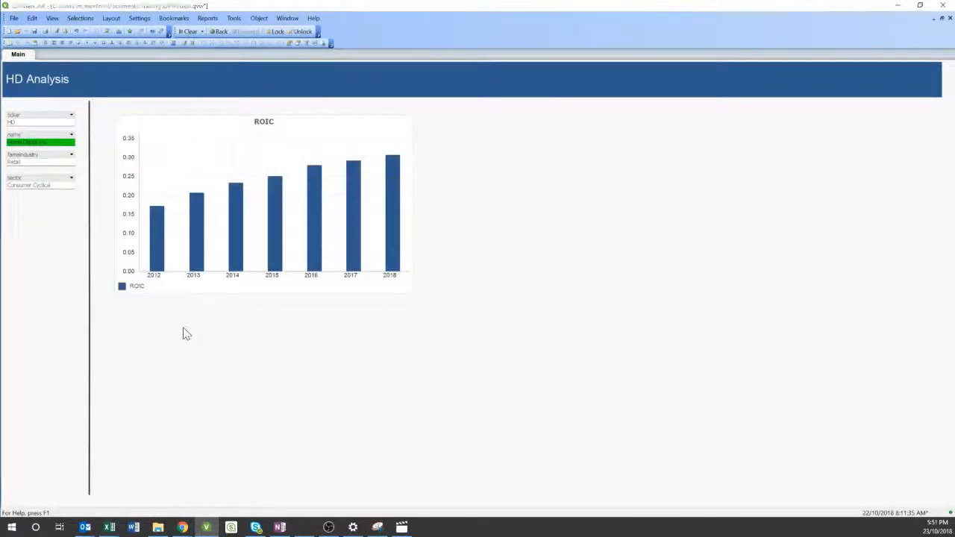
# - Check the four-chart layout in the LinkedIn article, return to QlikView and place a copy of the ROIC chart beside the original
pyautogui.hotkey('alt', 'Tab')
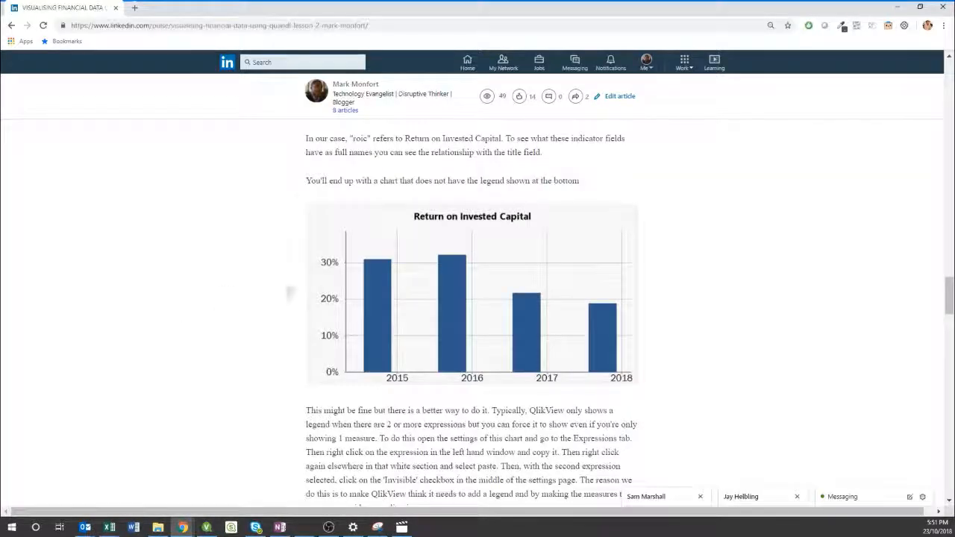
pyautogui.scroll(-7, 385, 349)
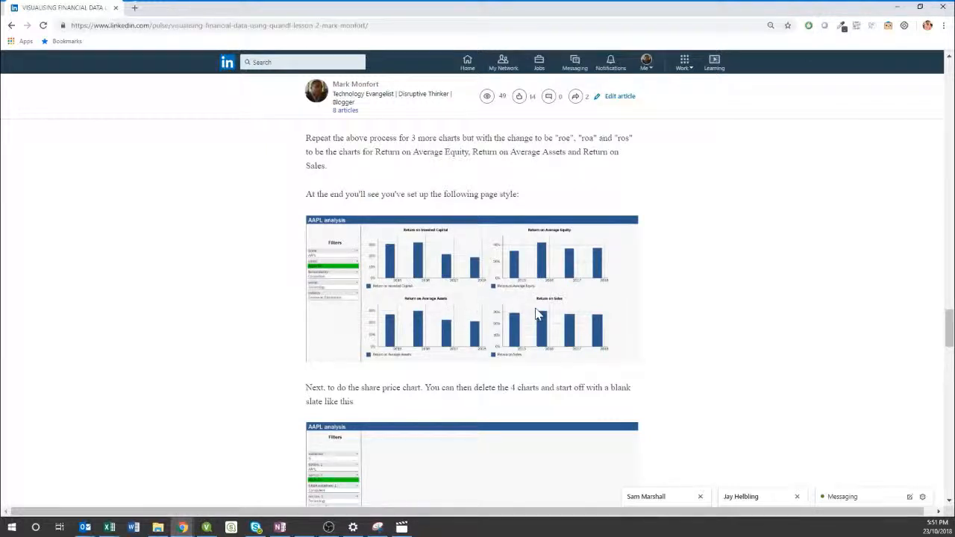
pyautogui.scroll(-1, 538, 315)
pyautogui.hotkey('alt', 'Tab')
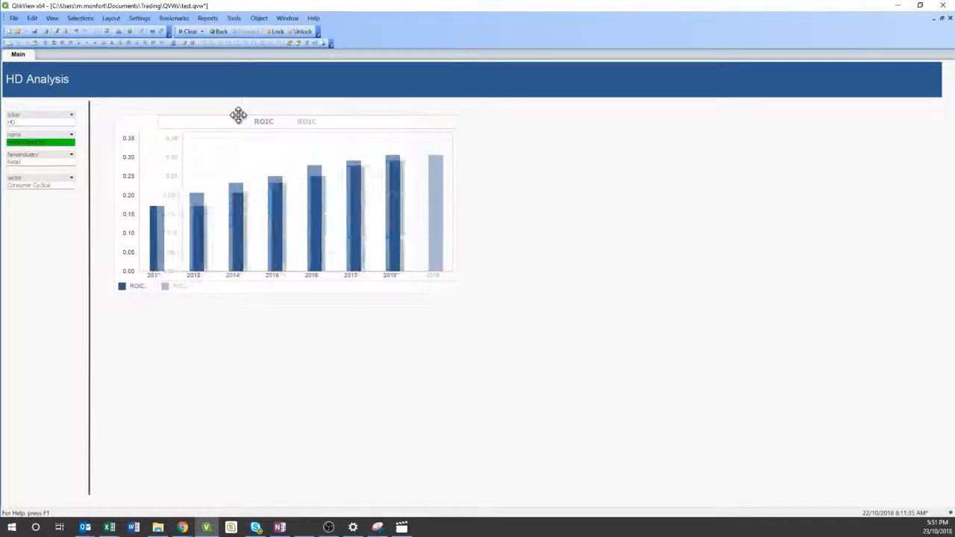
pyautogui.moveTo(238, 115); pyautogui.dragTo(558, 115)
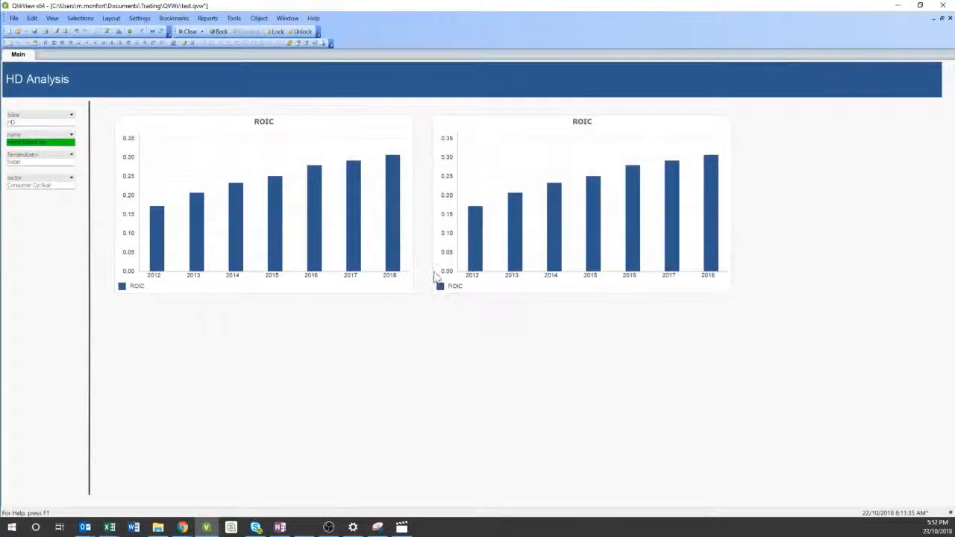
# - Set the copied chart's visible expression to avg({<indicator={'roa'}>}Data) with the label ROA
pyautogui.rightClick(572, 129)
pyautogui.click(582, 137)
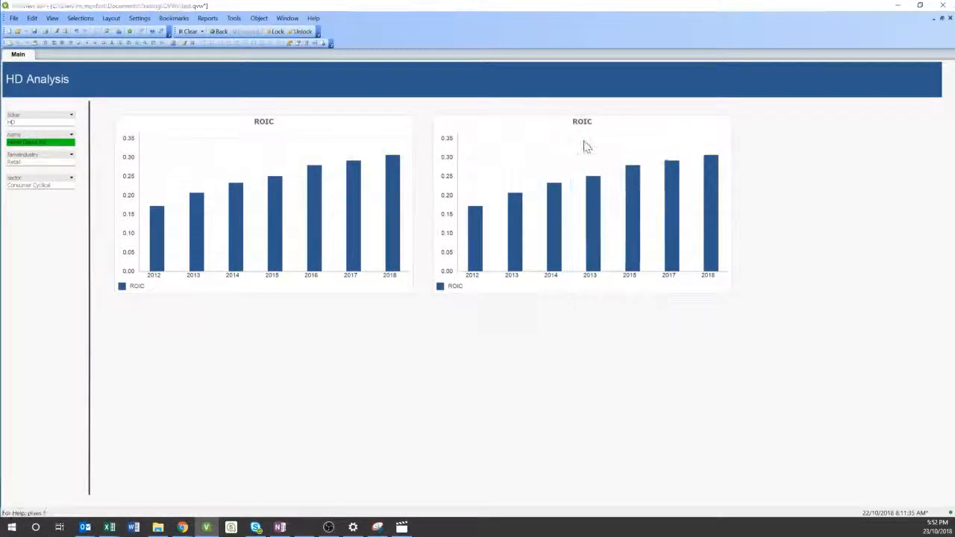
pyautogui.click(337, 130)
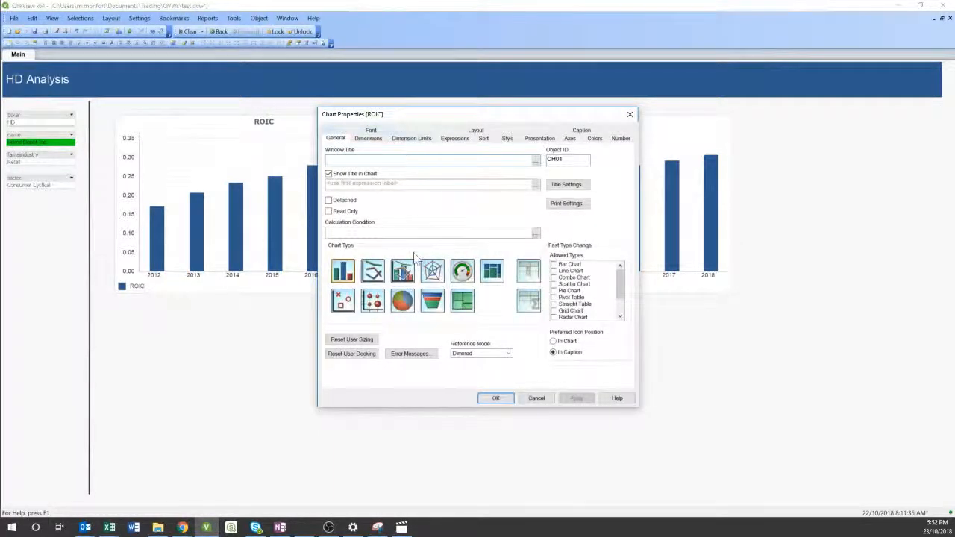
pyautogui.click(455, 139)
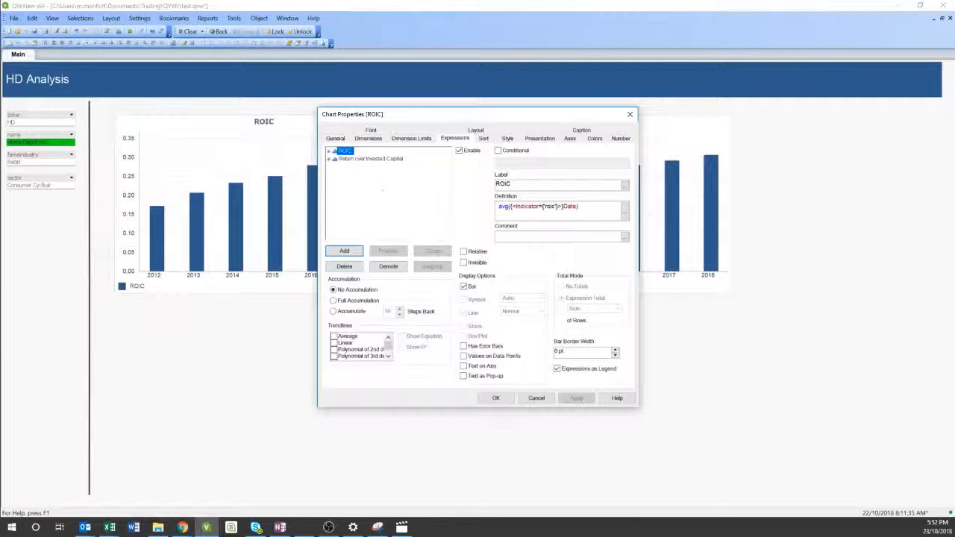
pyautogui.write("'roa'")
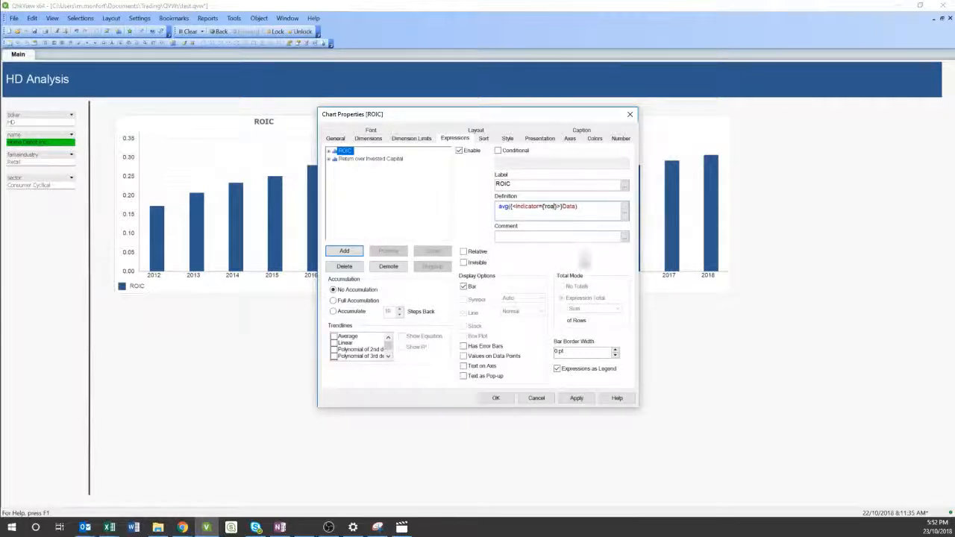
pyautogui.press('BackSpace')
pyautogui.press('BackSpace')
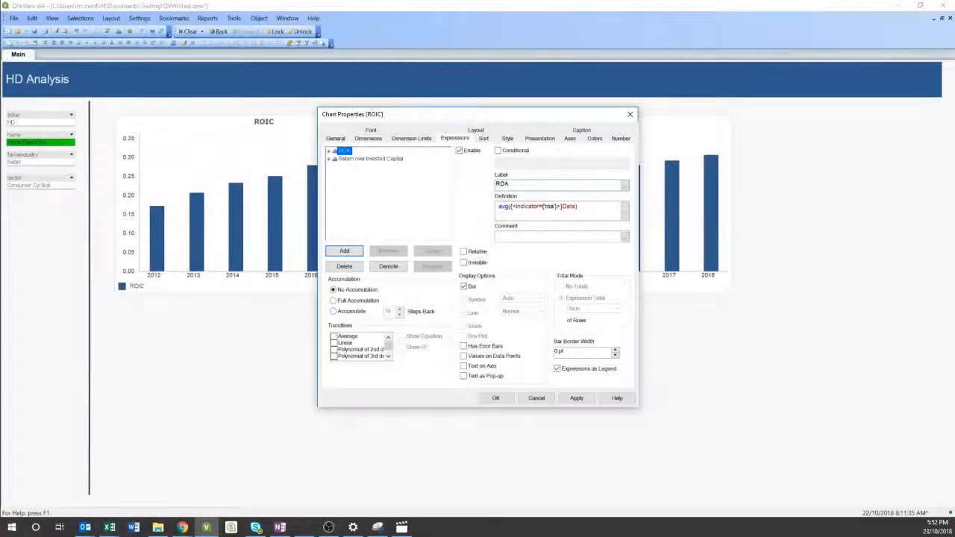
# - Change the invisible expression's indicator to 'roa' as well, apply it and close the copied chart's properties
pyautogui.click(401, 160)
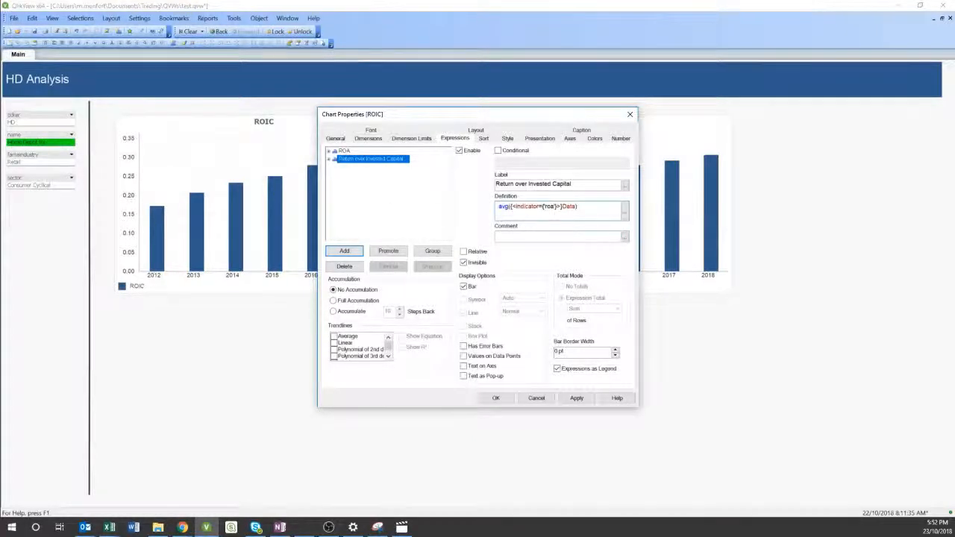
pyautogui.hotkey('ctrl', 'a')
pyautogui.click(344, 151)
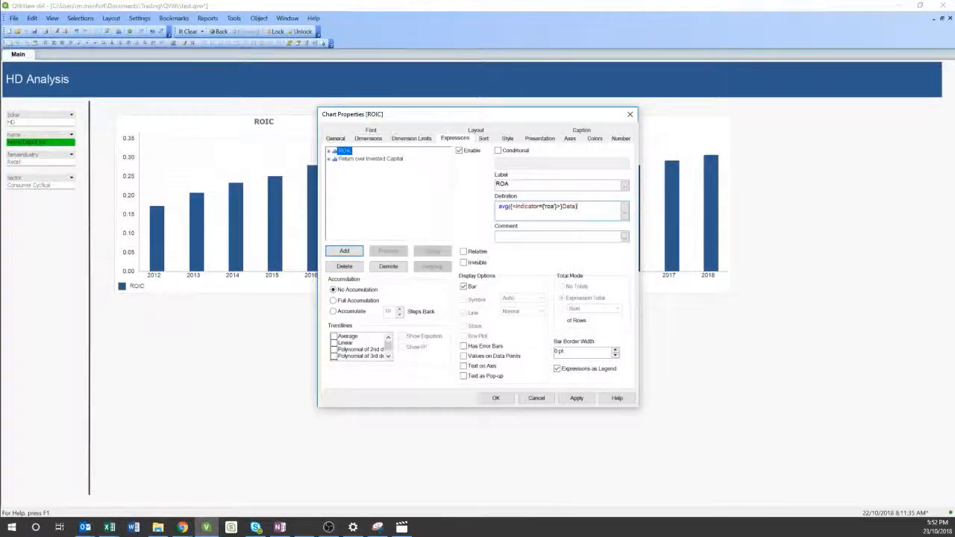
pyautogui.click(573, 400)
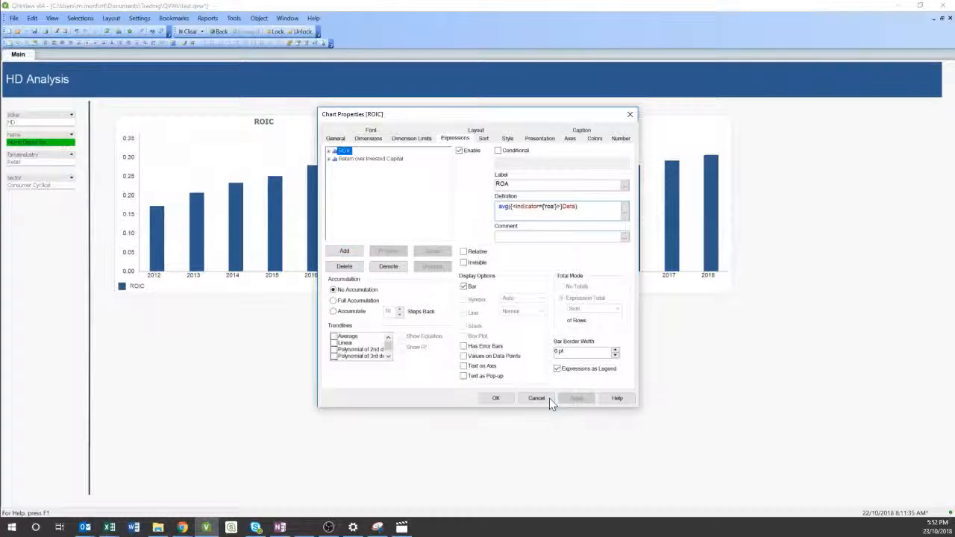
pyautogui.click(493, 399)
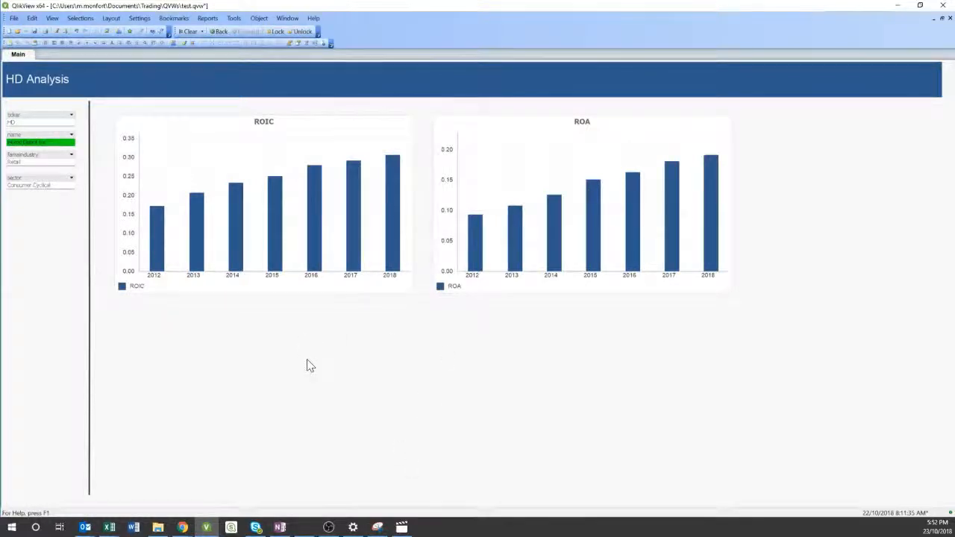
# - Check the share price chart instructions in the LinkedIn article, return to QlikView and copy the Main sheet
pyautogui.hotkey('alt', 'Tab')
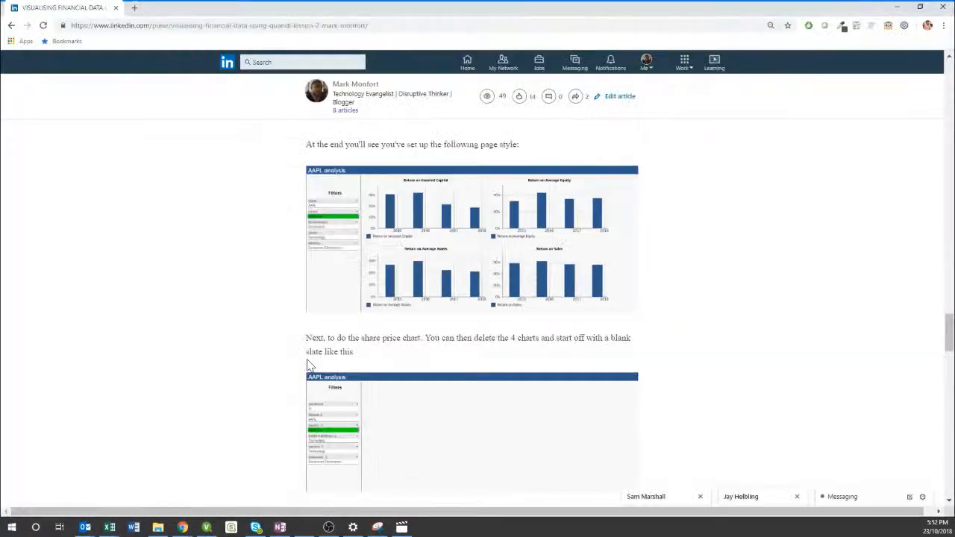
pyautogui.scroll(-3, 281, 317)
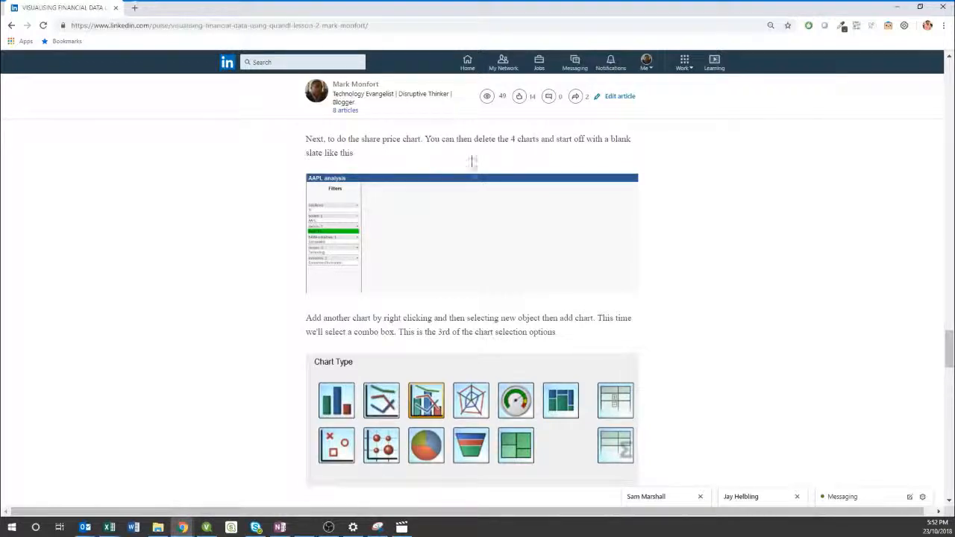
pyautogui.scroll(-2, 482, 138)
pyautogui.scroll(1, 474, 144)
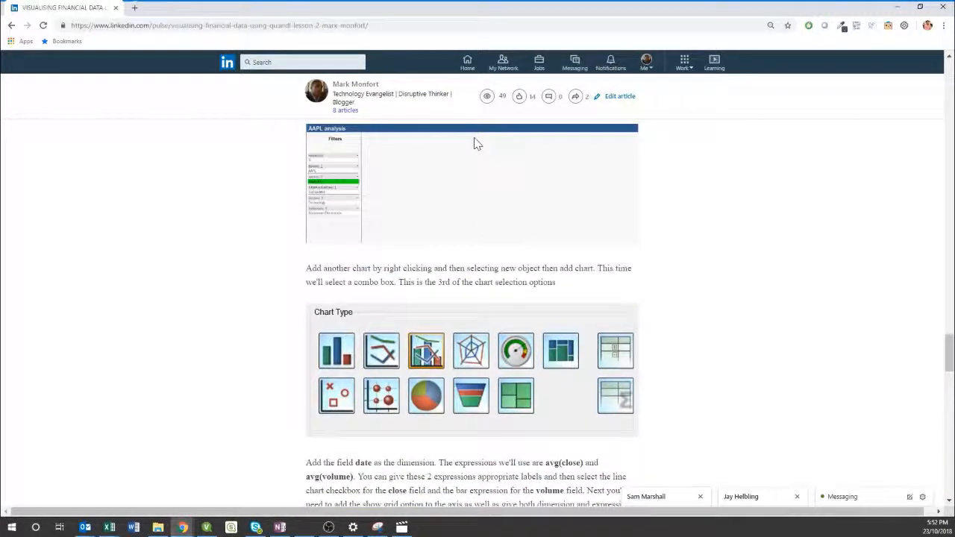
pyautogui.hotkey('alt', 'Tab')
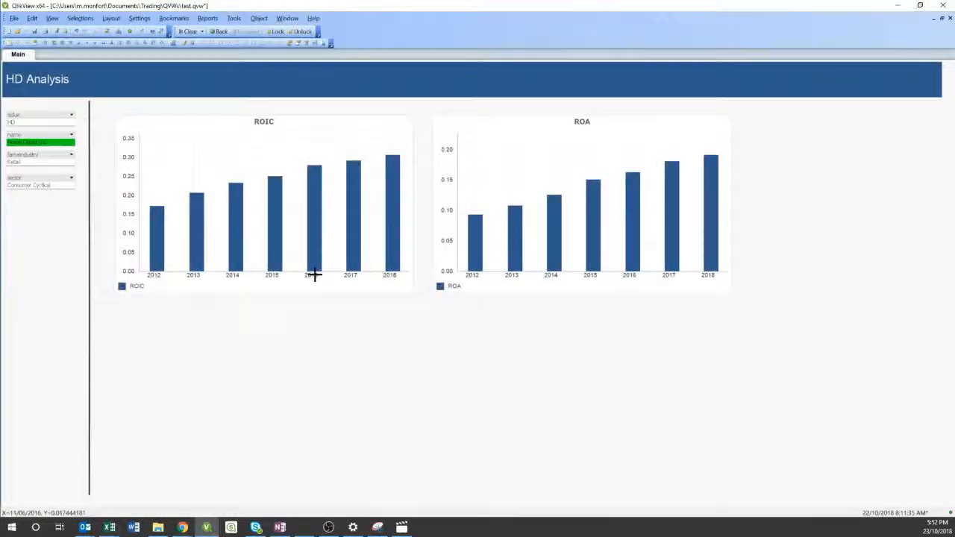
pyautogui.rightClick(327, 383)
pyautogui.click(349, 416)
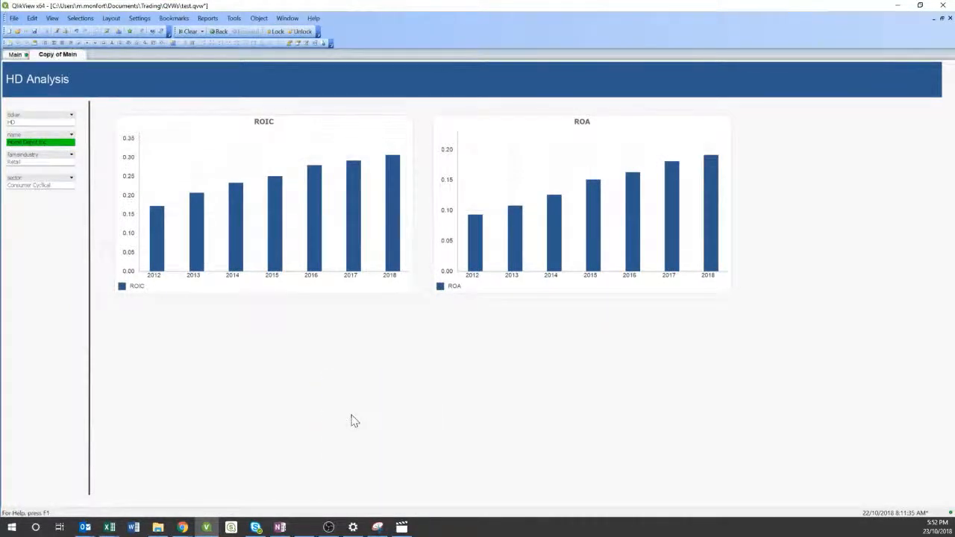
# - Delete the ROIC and ROA charts from the copied sheet, then compare it with the Main sheet
pyautogui.moveTo(778, 364); pyautogui.dragTo(99, 99)
pyautogui.press('Delete')
pyautogui.press('Return')
pyautogui.click(17, 55)
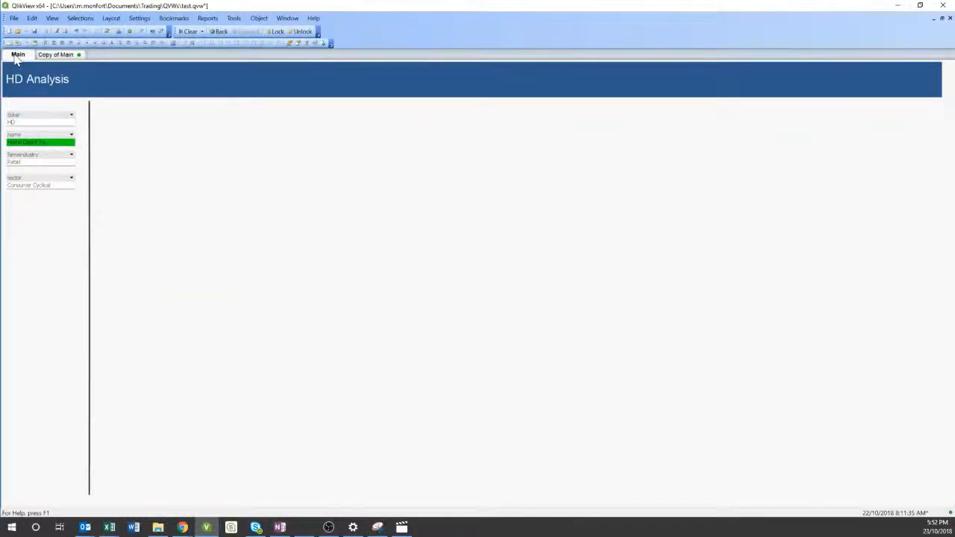
pyautogui.click(51, 56)
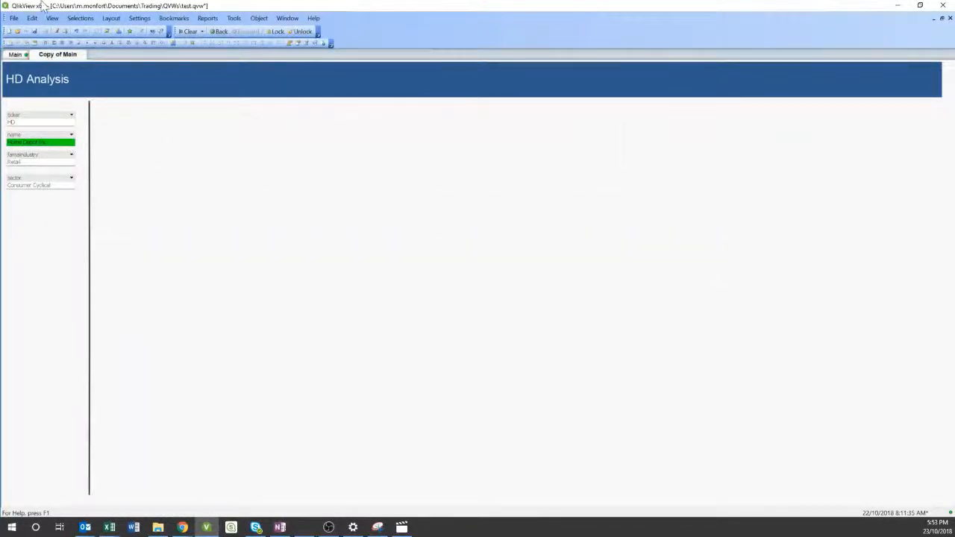
# - Start a new chart on the Copy of Main sheet and set its type to Combo Chart
pyautogui.rightClick(333, 240)
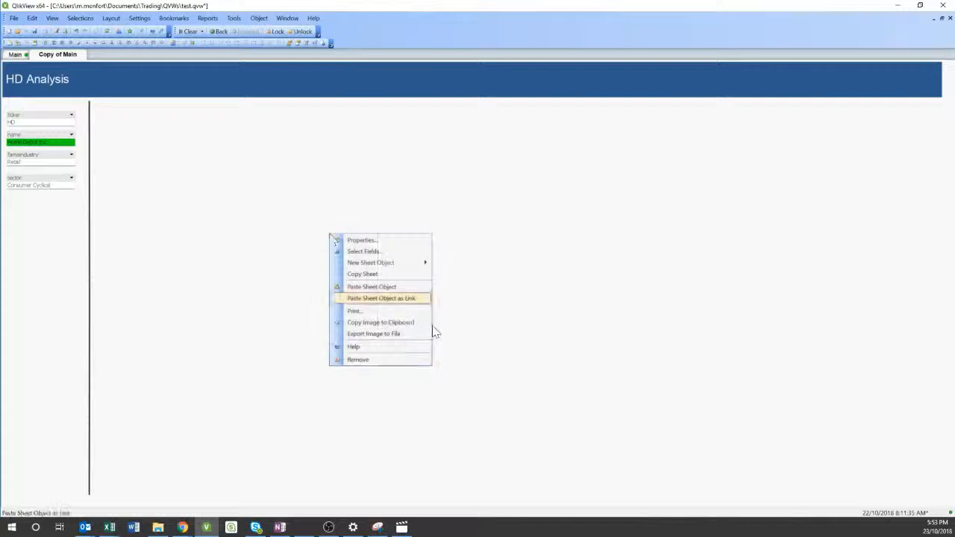
pyautogui.moveTo(411, 266)
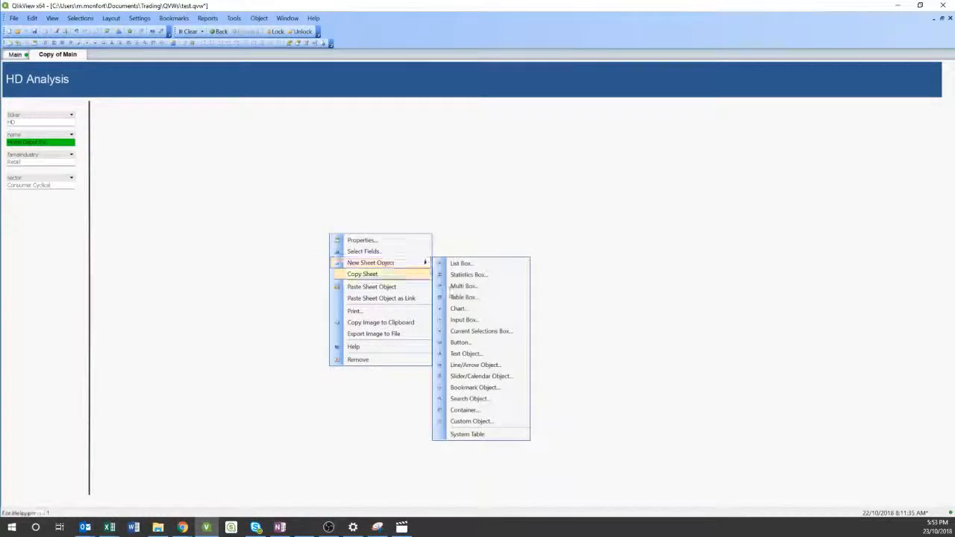
pyautogui.click(466, 309)
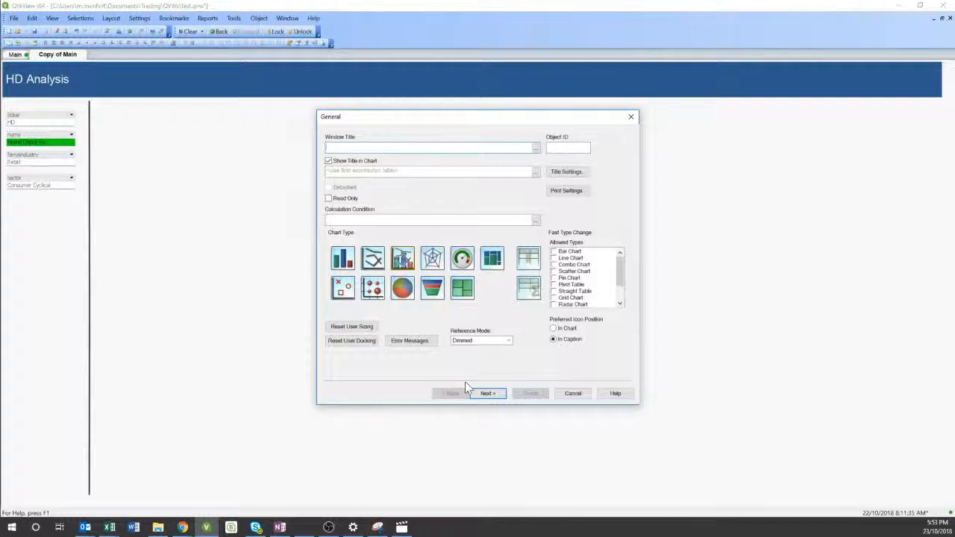
pyautogui.click(401, 261)
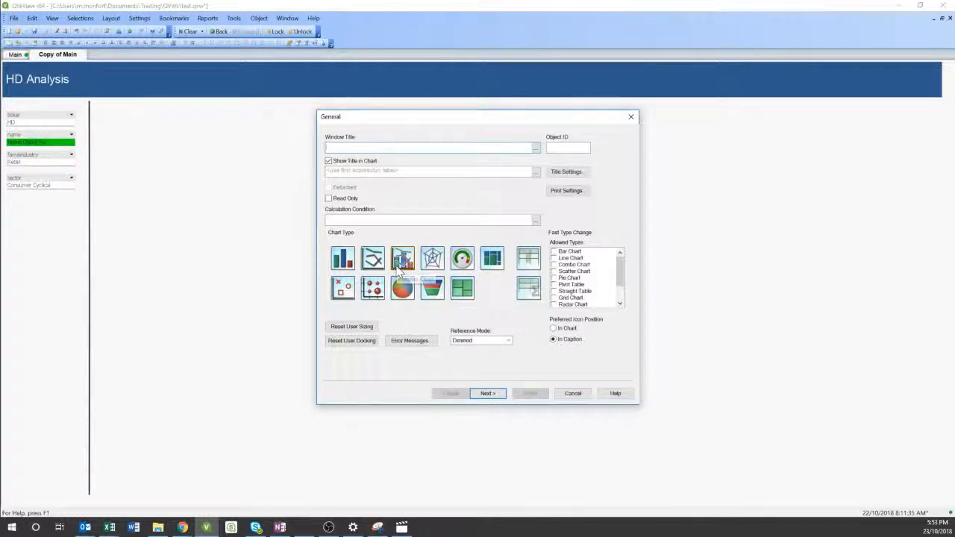
pyautogui.click(484, 395)
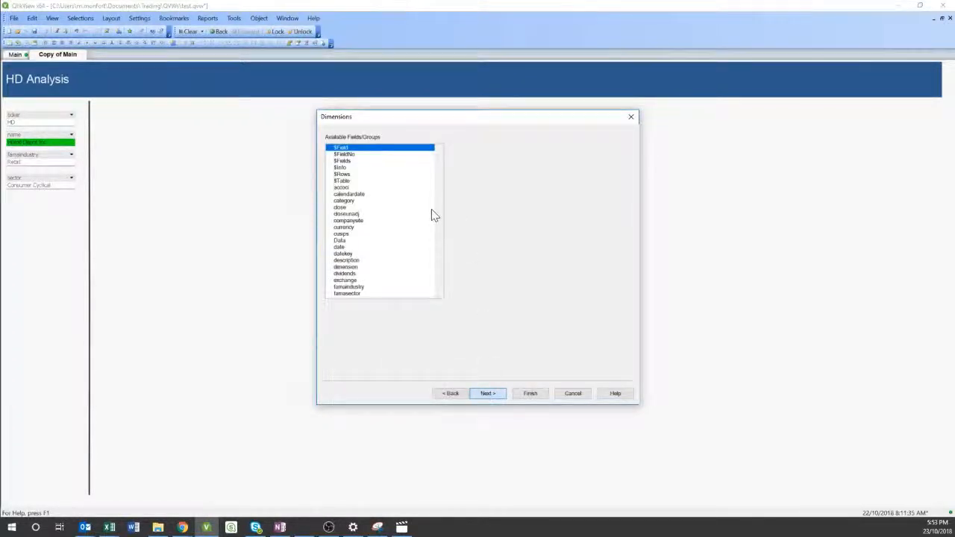
# - Add the date field as the combo chart's dimension and proceed to its expressions
pyautogui.click(369, 221)
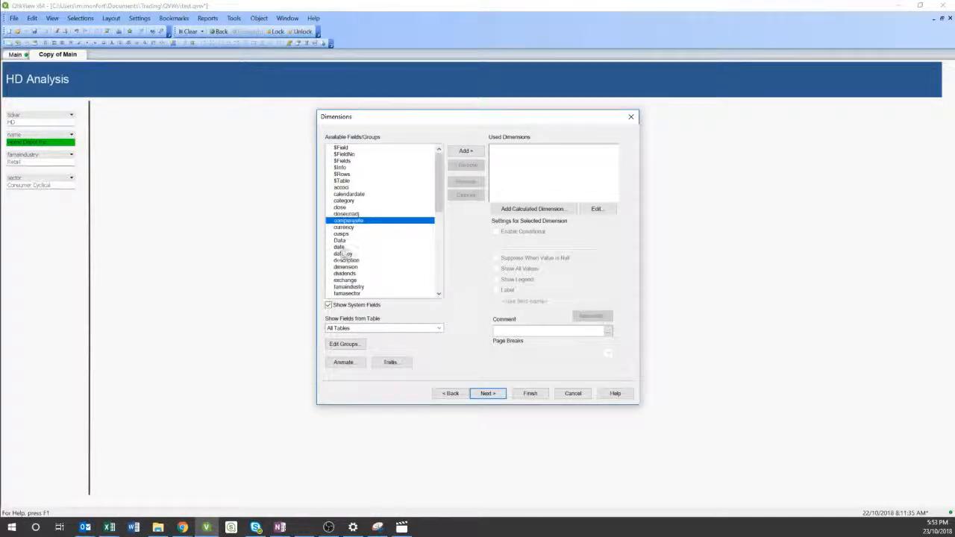
pyautogui.click(342, 247)
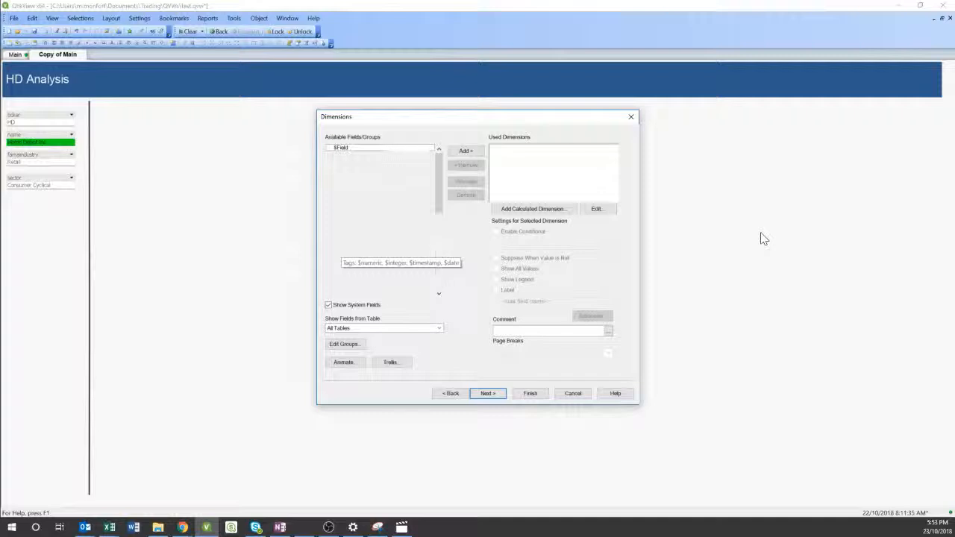
pyautogui.click(467, 152)
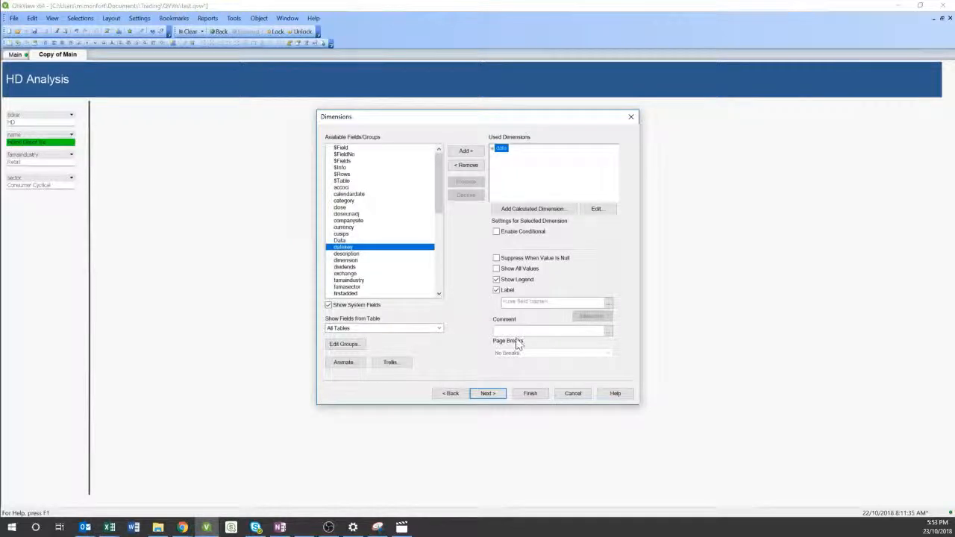
pyautogui.click(495, 394)
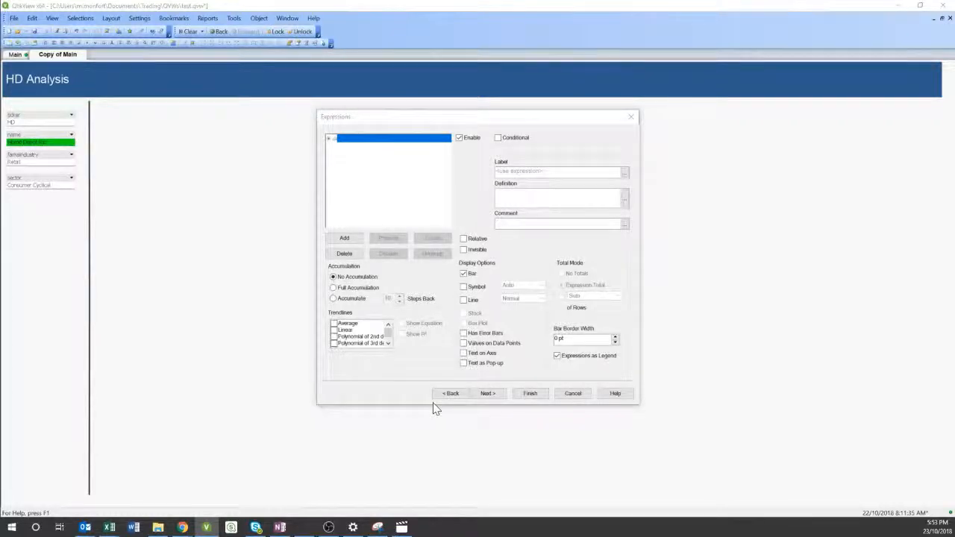
# - Look up the required expressions in the LinkedIn article and define the combo chart's first expression as avg(Close)
pyautogui.hotkey('alt', 'Tab')
pyautogui.scroll(-7, 435, 407)
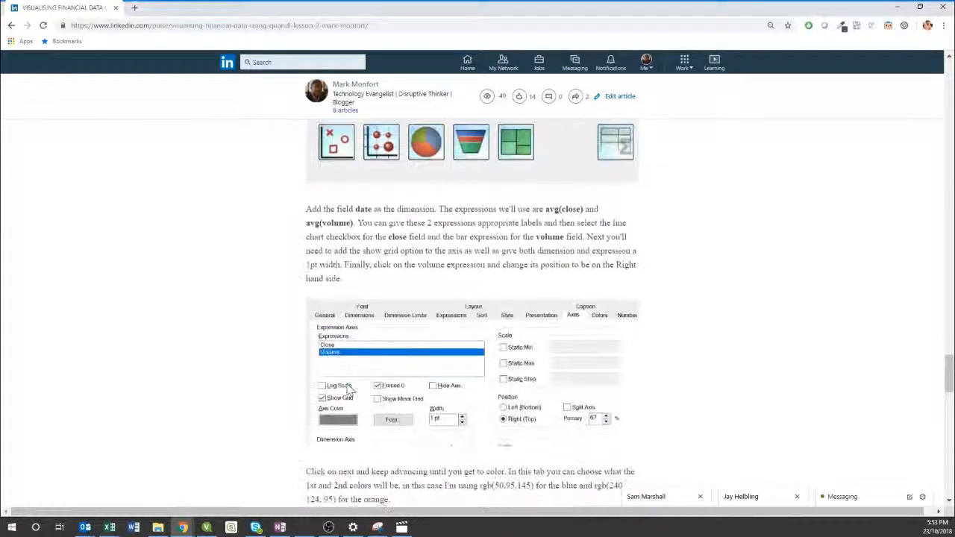
pyautogui.scroll(2, 349, 389)
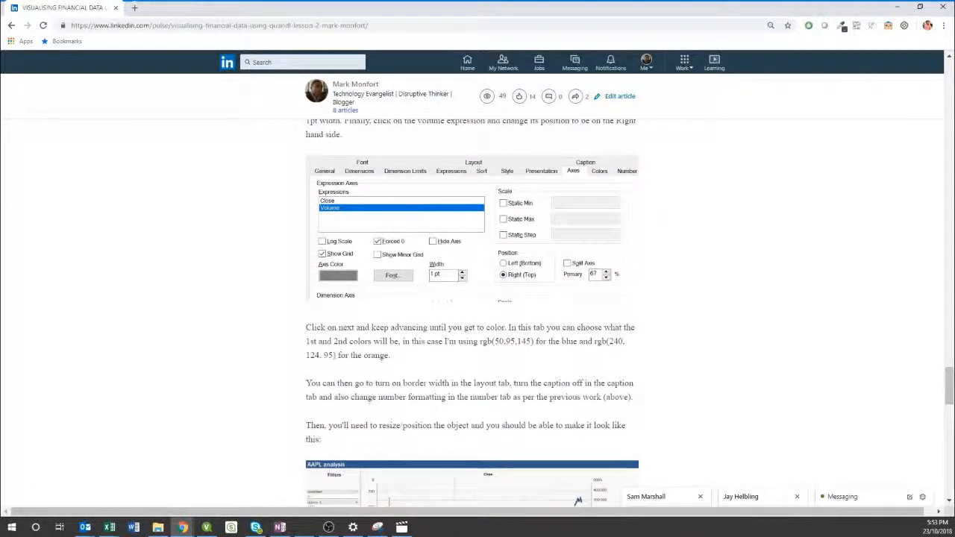
pyautogui.scroll(2, 369, 337)
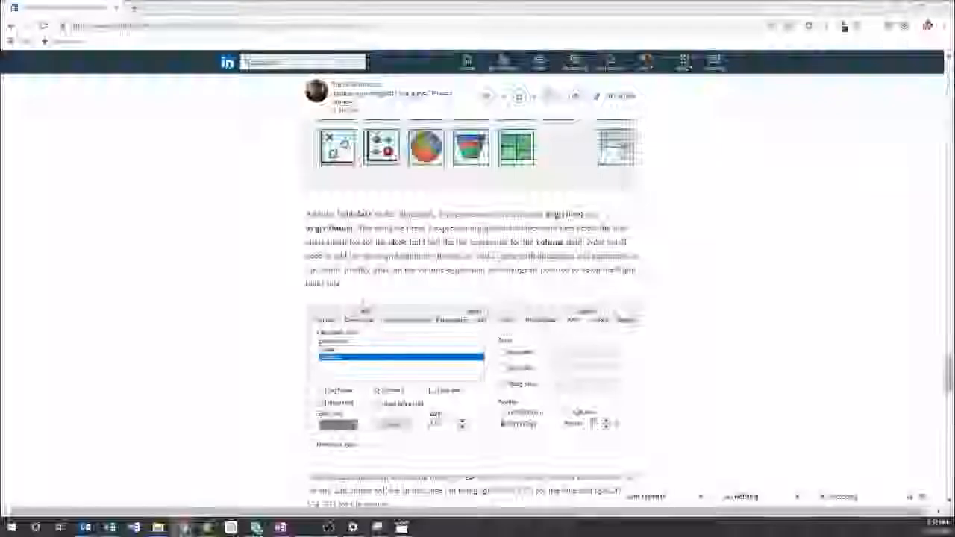
pyautogui.hotkey('alt', 'Tab')
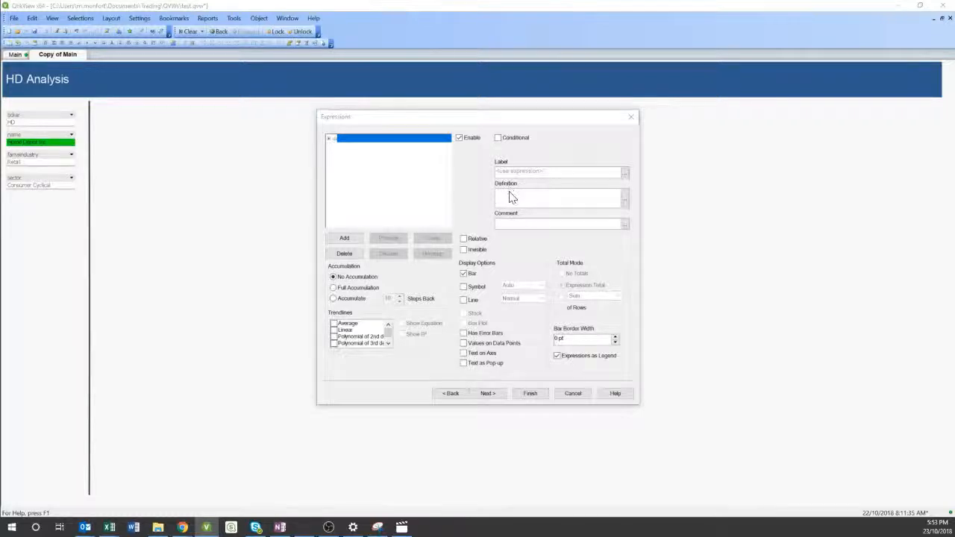
pyautogui.moveTo(954, 168); pyautogui.dragTo(246, 4)
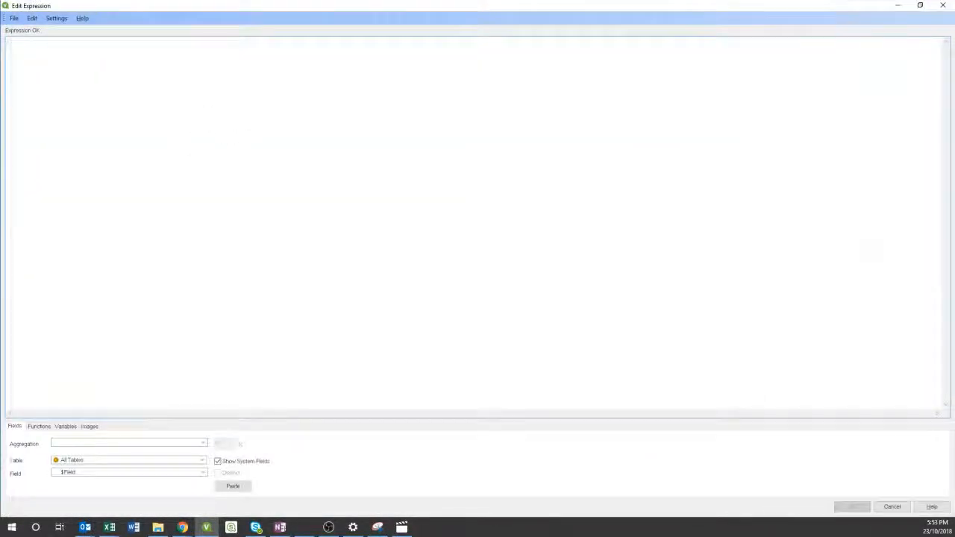
pyautogui.write('avg')
pyautogui.write('(Class)')
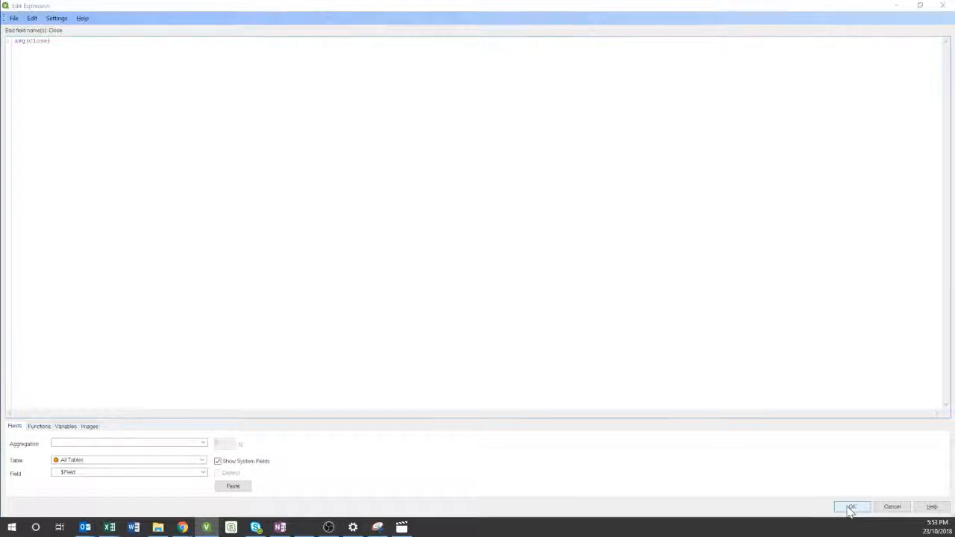
pyautogui.hotkey('alt', 'Tab')
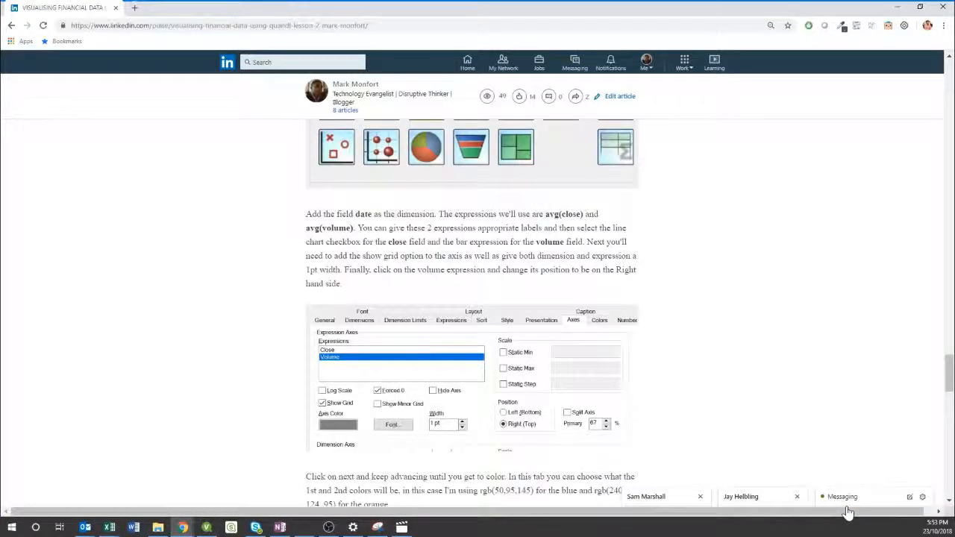
pyautogui.hotkey('alt', 'Tab')
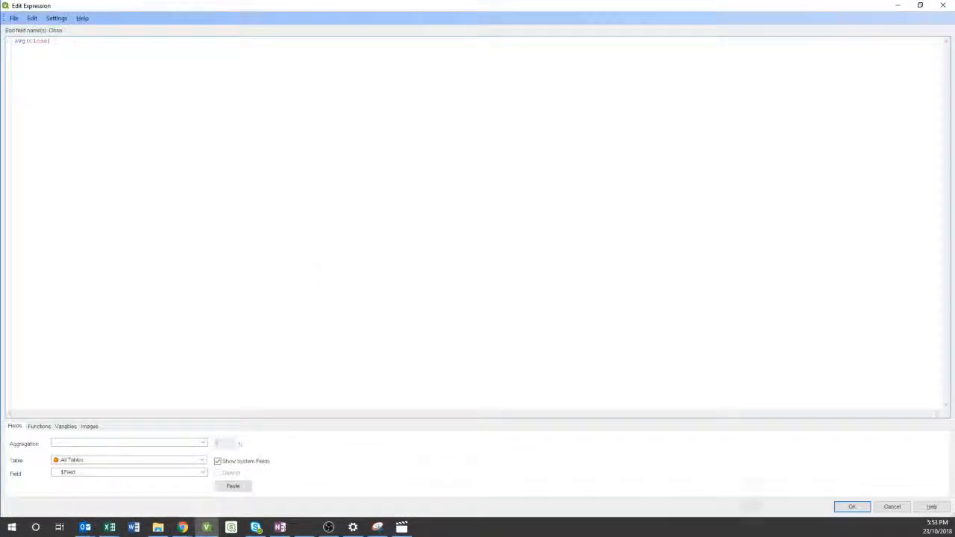
pyautogui.click(852, 507)
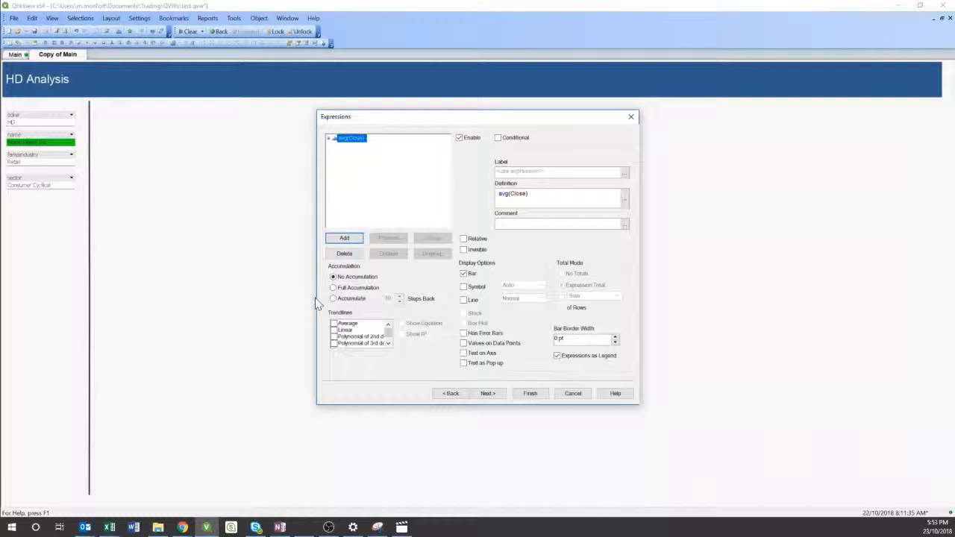
# - Show the grid on both chart axes, set both axis widths to 1 pt and make the dimension axis continuous
pyautogui.click(499, 395)
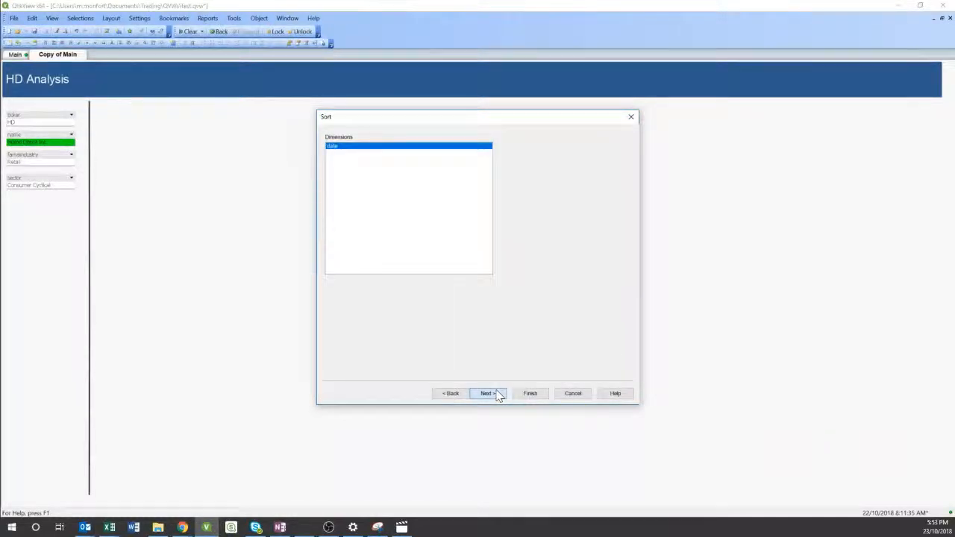
pyautogui.click(499, 395)
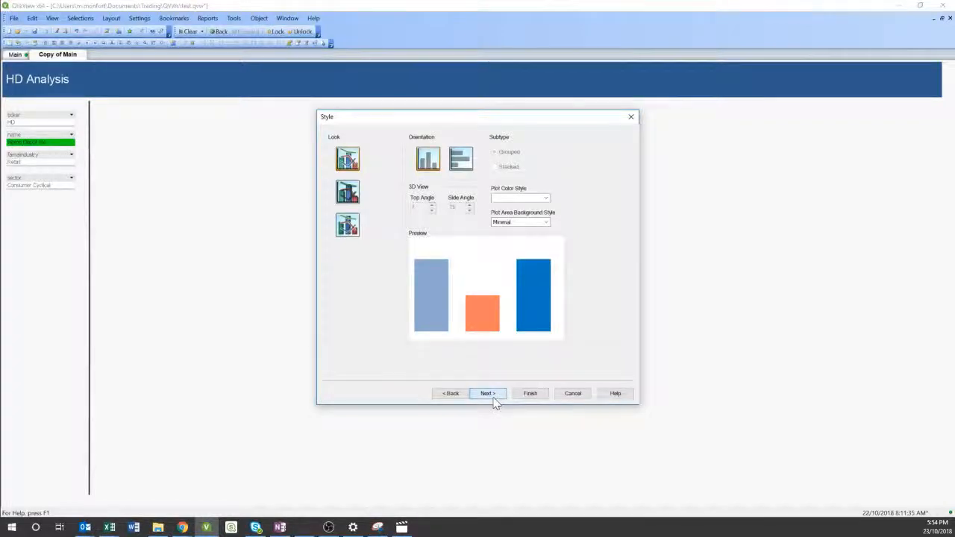
pyautogui.click(494, 399)
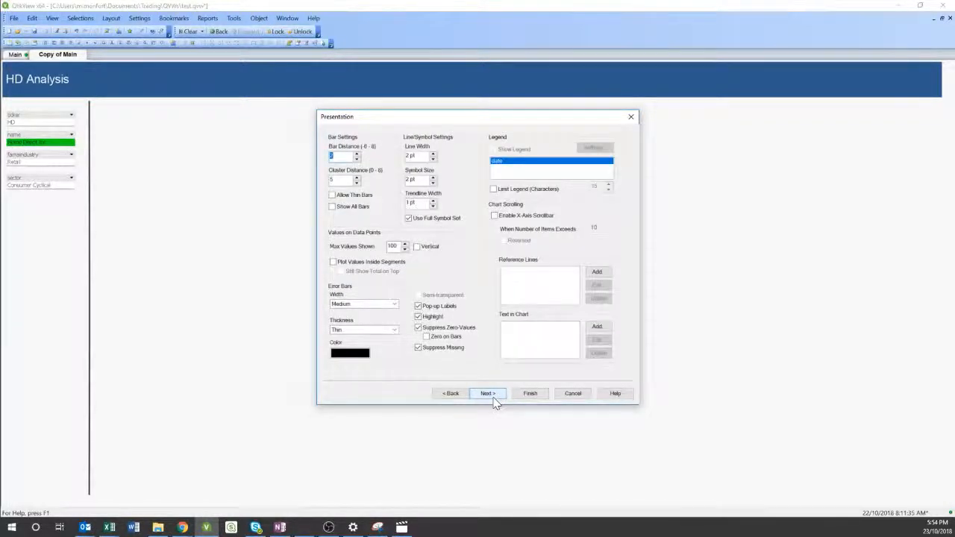
pyautogui.click(491, 399)
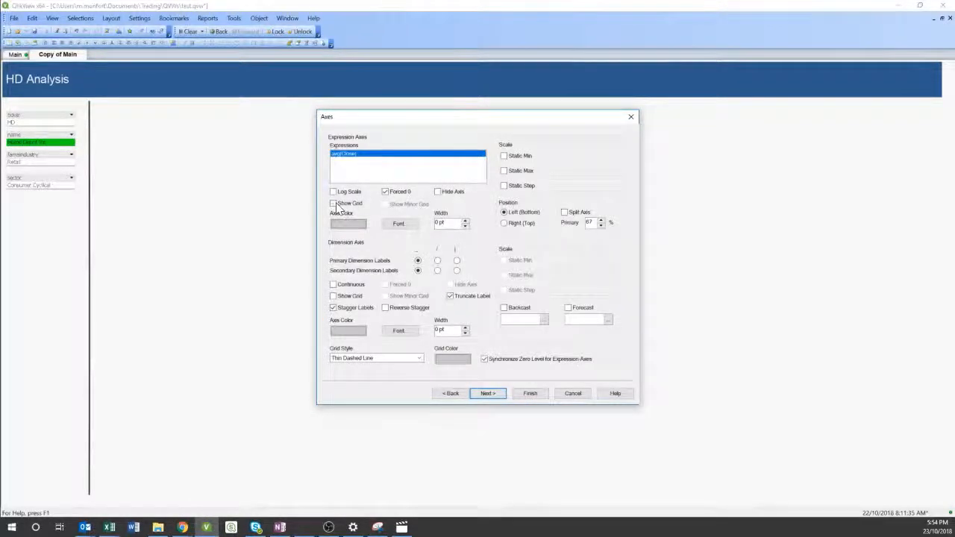
pyautogui.click(333, 204)
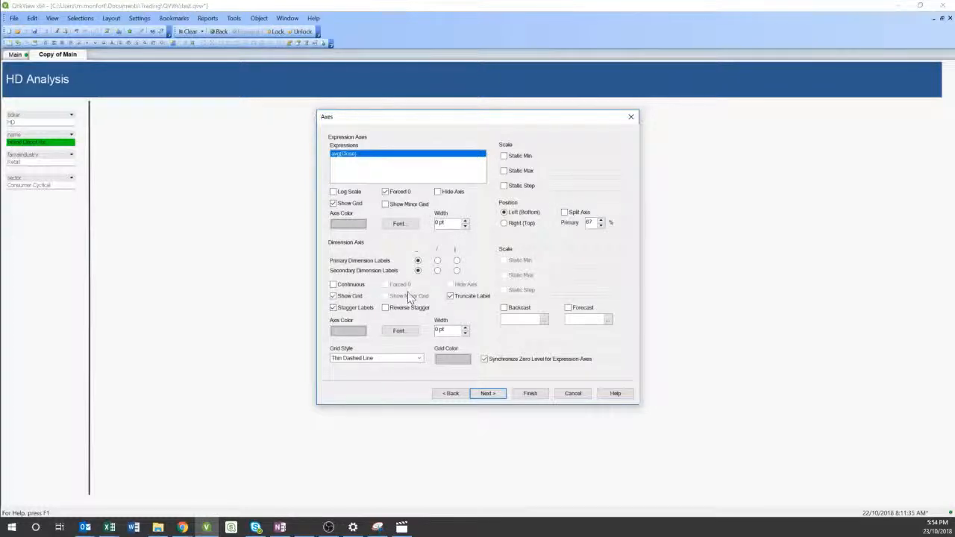
pyautogui.click(465, 221)
pyautogui.click(334, 285)
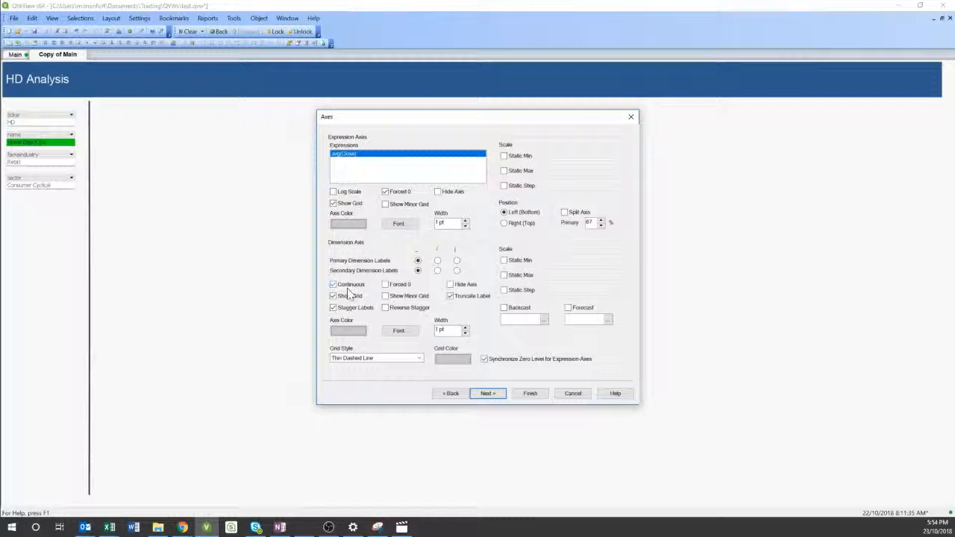
pyautogui.click(487, 393)
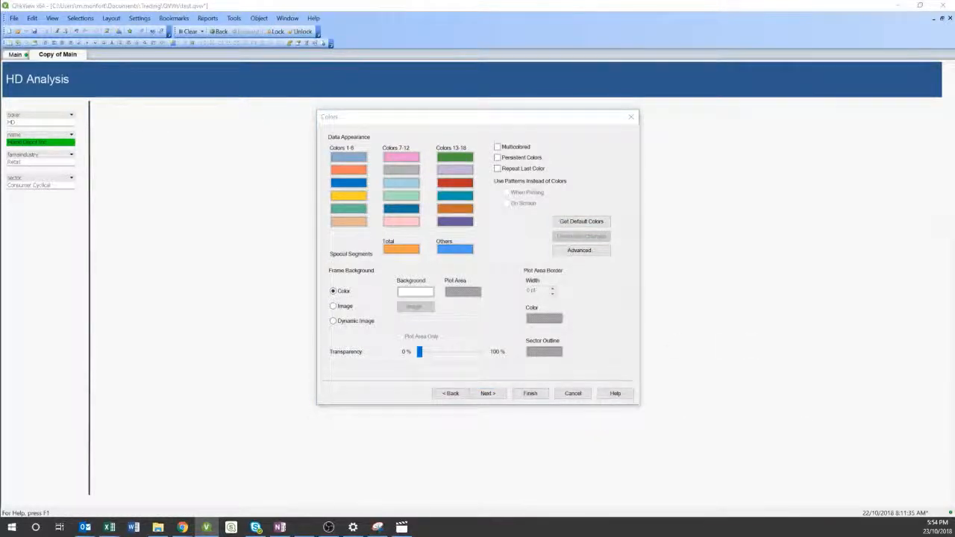
# - Set the combo chart's first data colour to the custom dark blue and proceed to the number format settings
pyautogui.moveTo(954, 299); pyautogui.dragTo(554, 176)
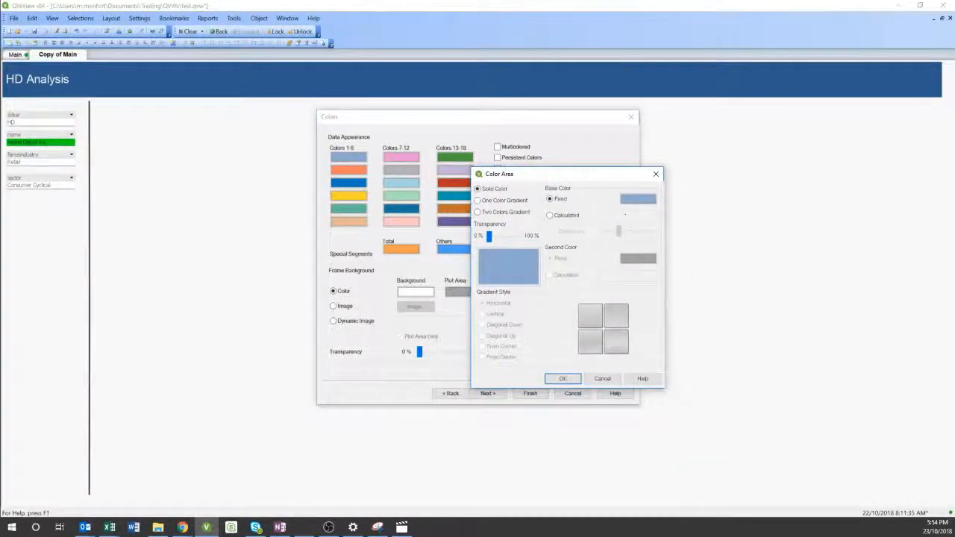
pyautogui.click(634, 201)
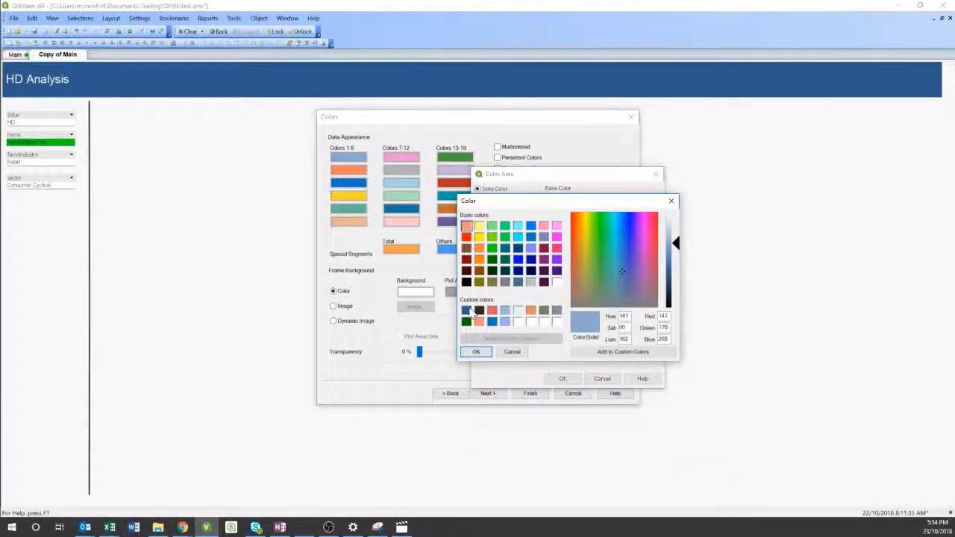
pyautogui.click(467, 311)
pyautogui.click(477, 351)
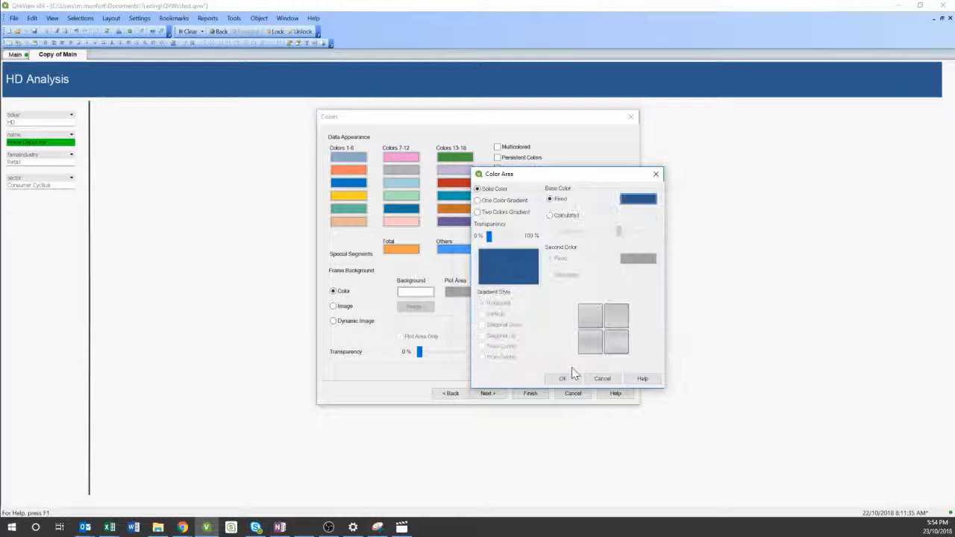
pyautogui.click(564, 378)
pyautogui.click(488, 394)
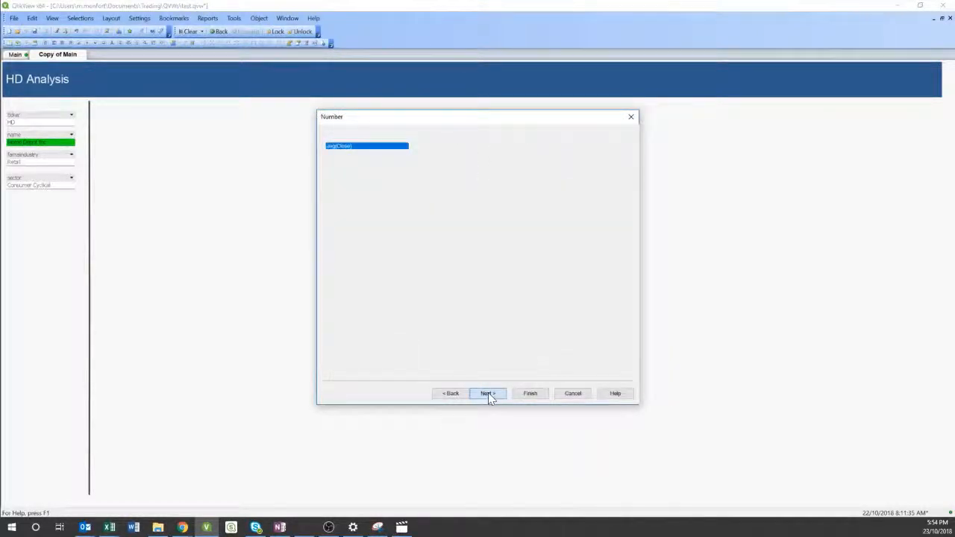
# - Format the chart's continuous X-axis as a date and proceed to the font settings
pyautogui.click(347, 152)
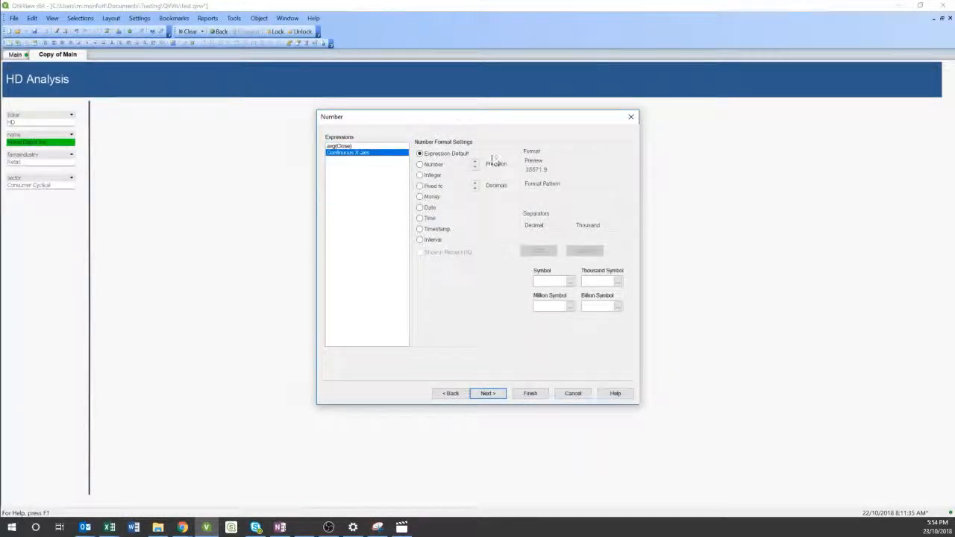
pyautogui.click(420, 207)
pyautogui.doubleClick(542, 193)
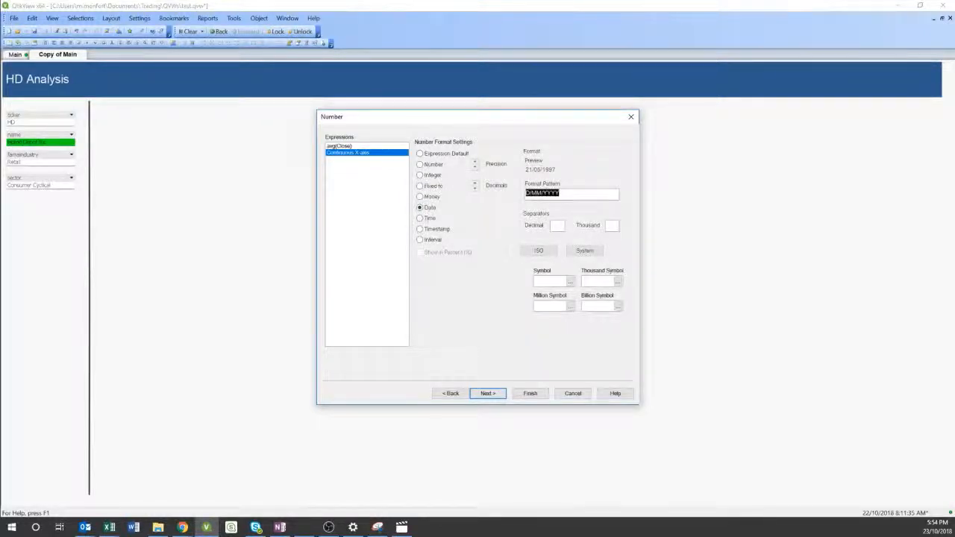
pyautogui.click(486, 393)
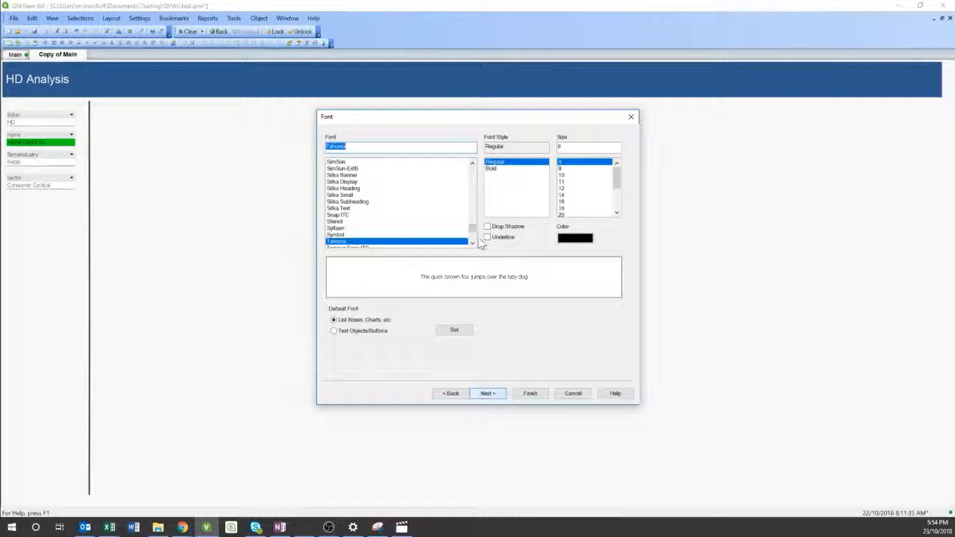
# - Keep the default font and layout settings, hide the chart's caption and finish creating the chart
pyautogui.click(494, 395)
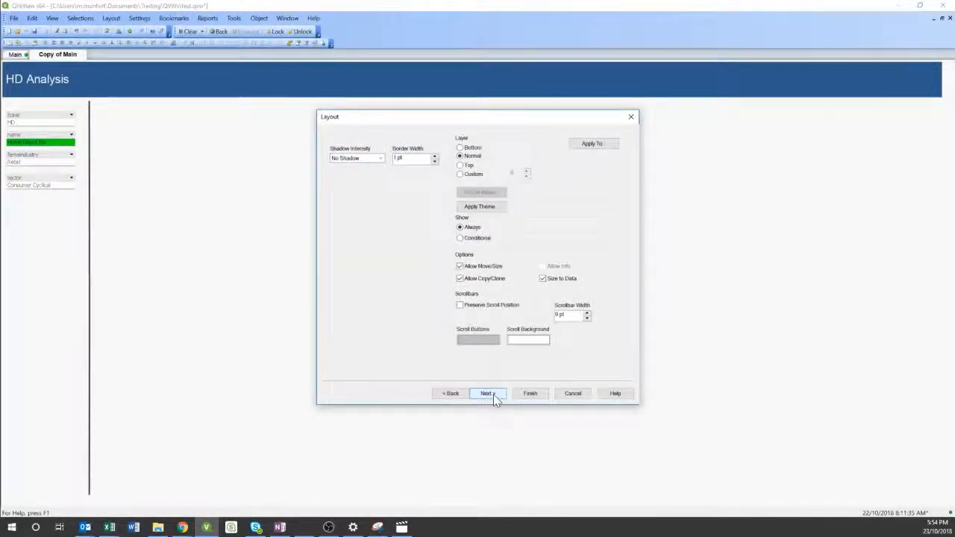
pyautogui.click(494, 396)
pyautogui.click(489, 394)
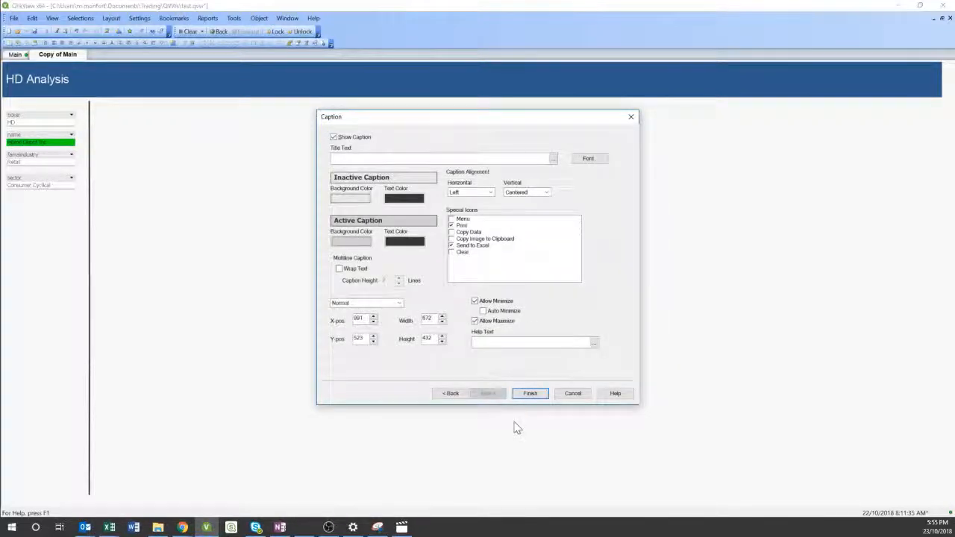
pyautogui.click(342, 139)
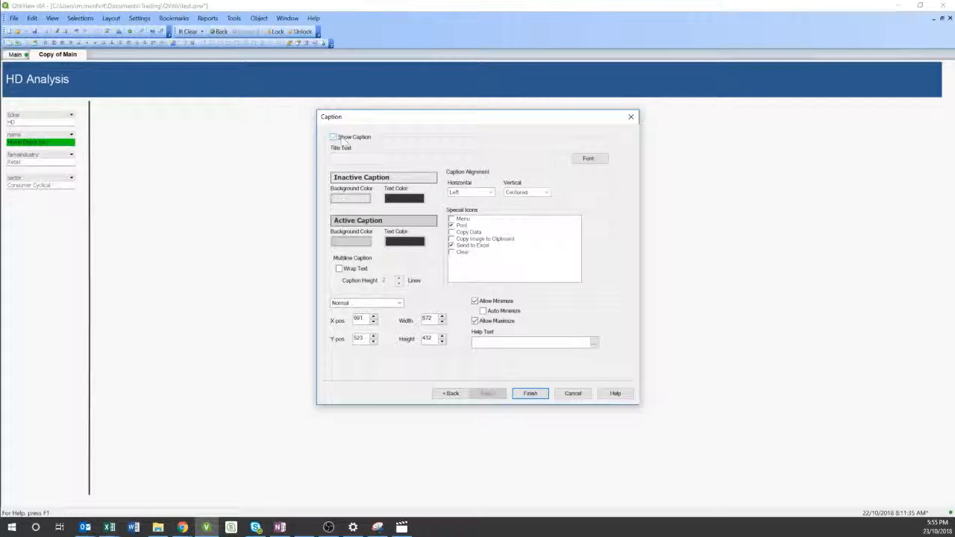
pyautogui.click(529, 395)
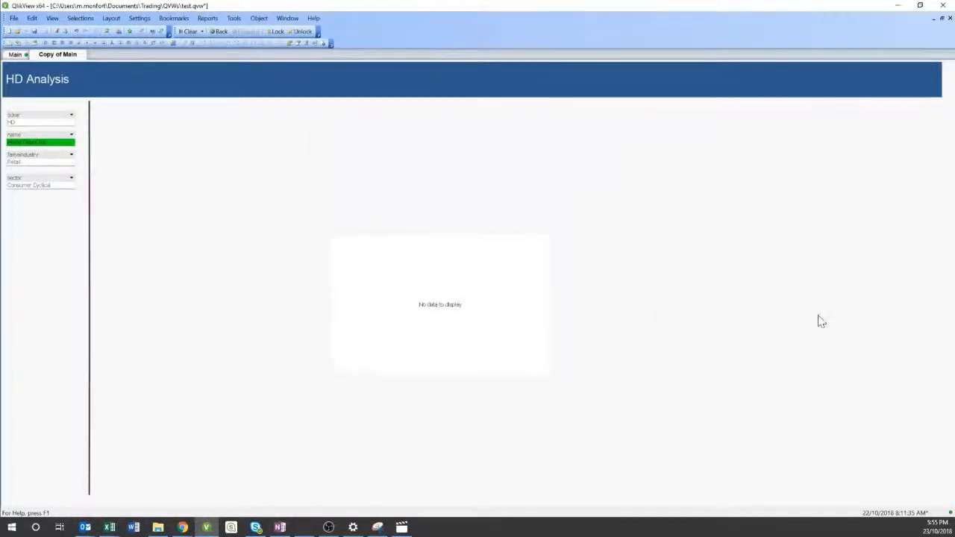
# - Reopen the combo chart's expression, change its definition to avg(close) and apply it
pyautogui.rightClick(407, 267)
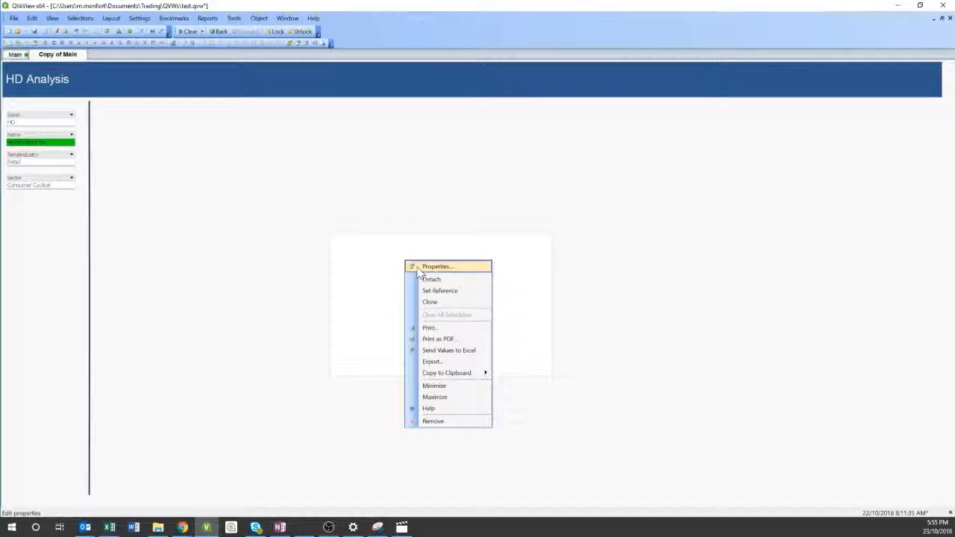
pyautogui.click(417, 267)
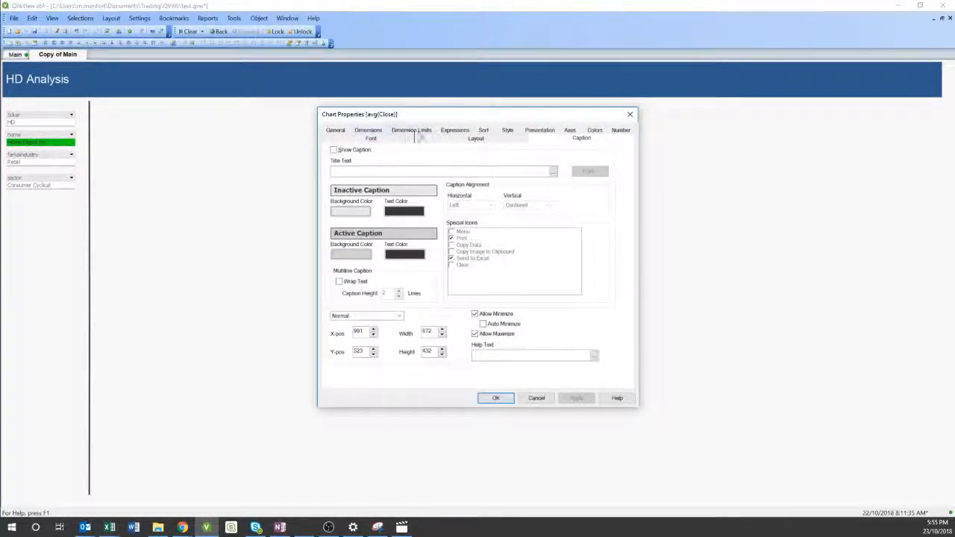
pyautogui.click(454, 131)
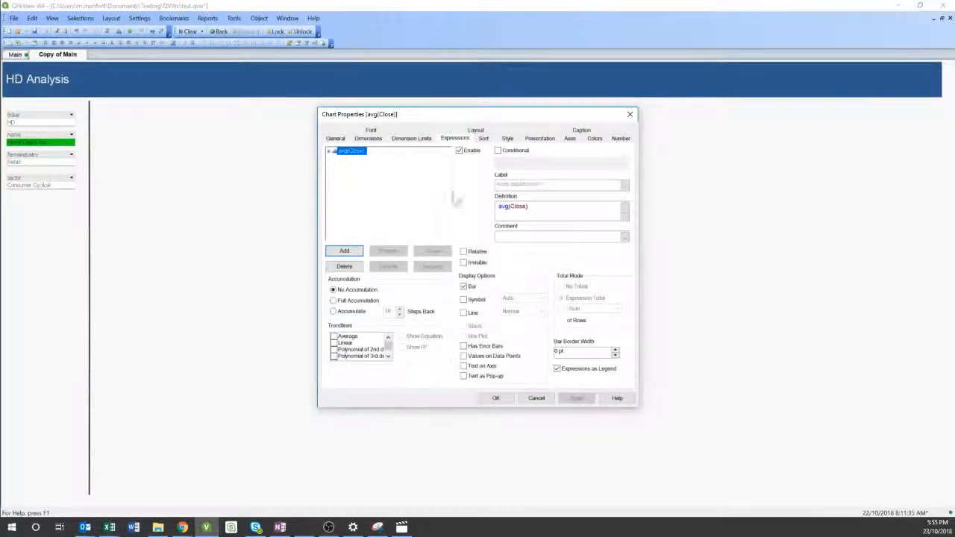
pyautogui.press('BackSpace')
pyautogui.write('c')
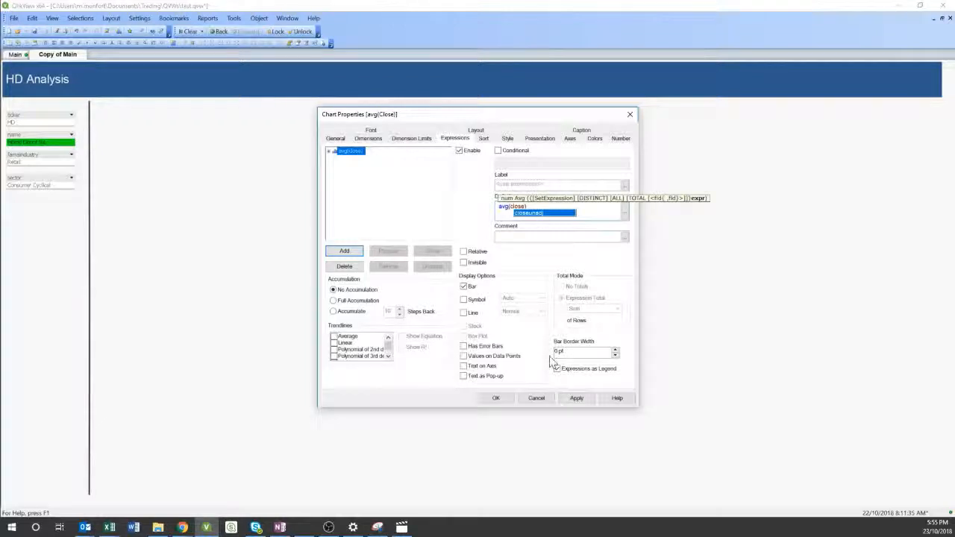
pyautogui.press('Escape')
pyautogui.click(567, 399)
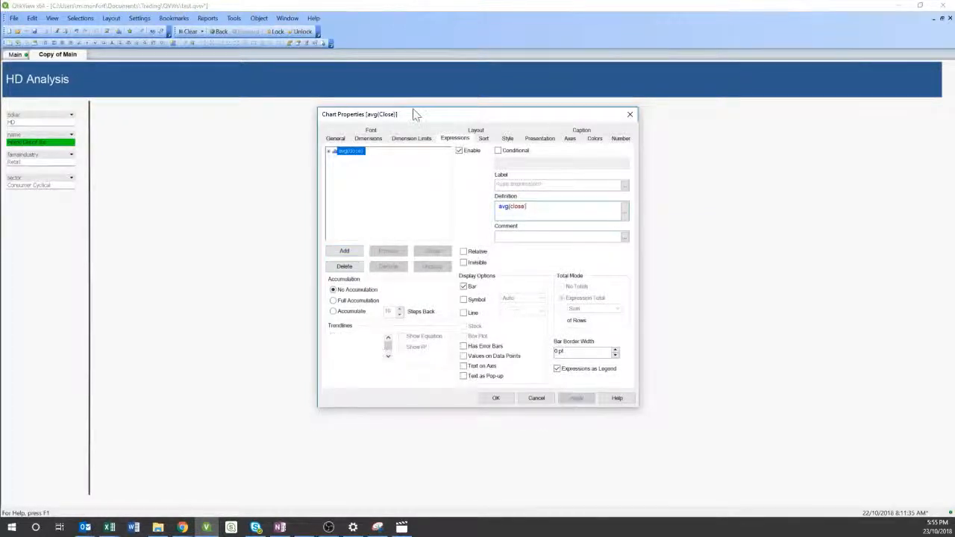
# - Display the avg(close) expression as a line instead of bars, keeping the properties dialog clear of the chart
pyautogui.moveTo(413, 123); pyautogui.dragTo(640, 105)
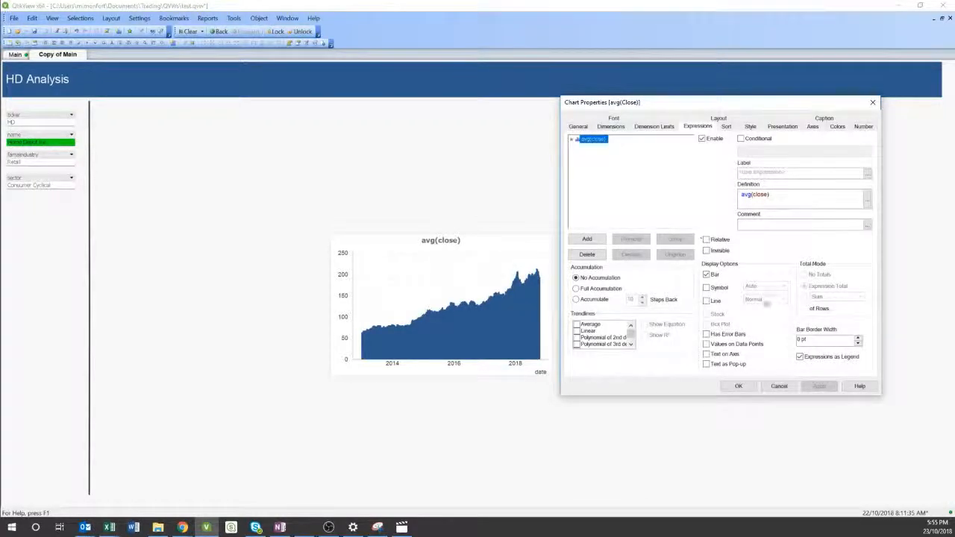
pyautogui.click(707, 276)
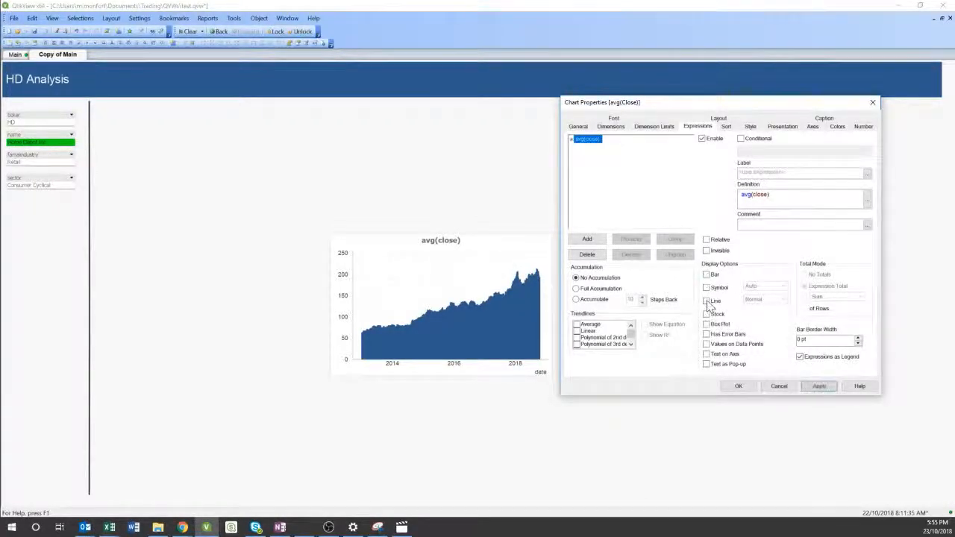
pyautogui.click(708, 303)
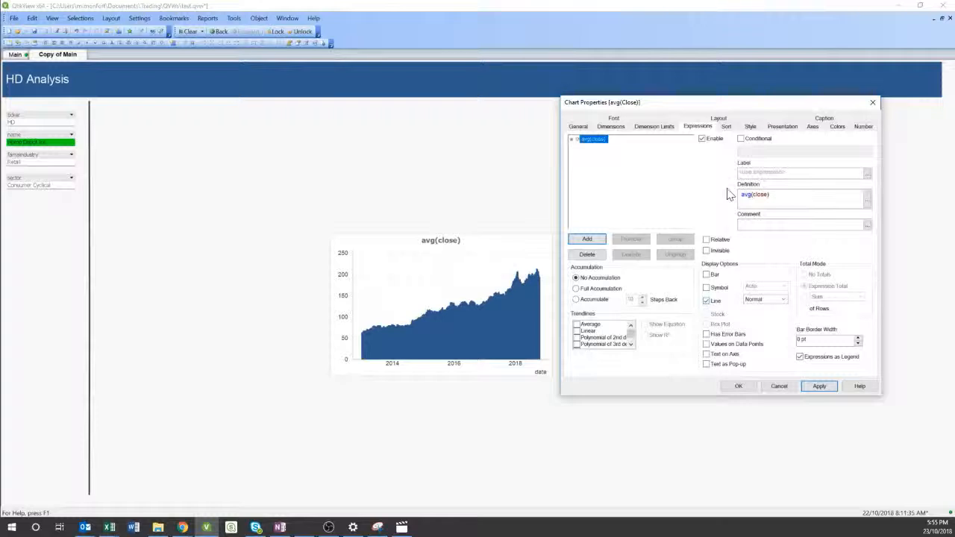
pyautogui.click(612, 128)
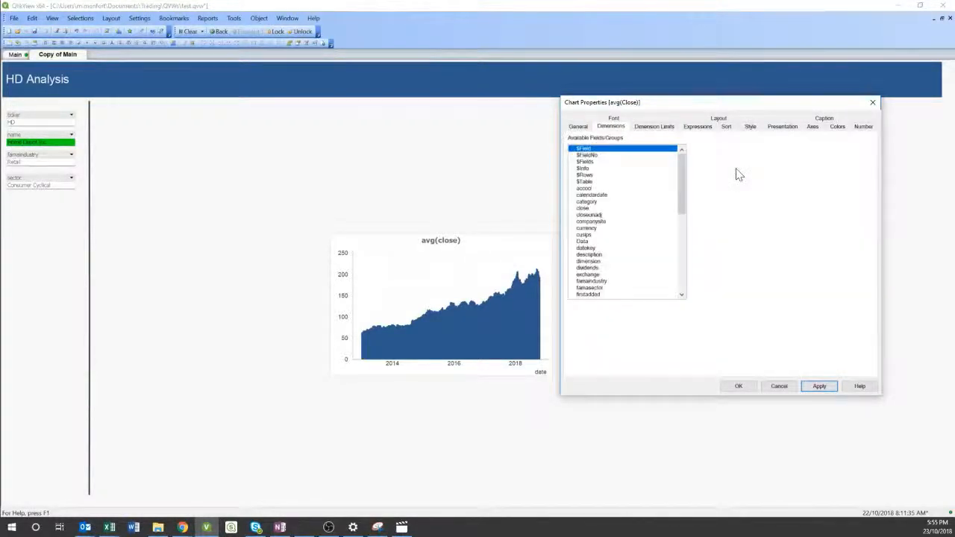
pyautogui.click(698, 127)
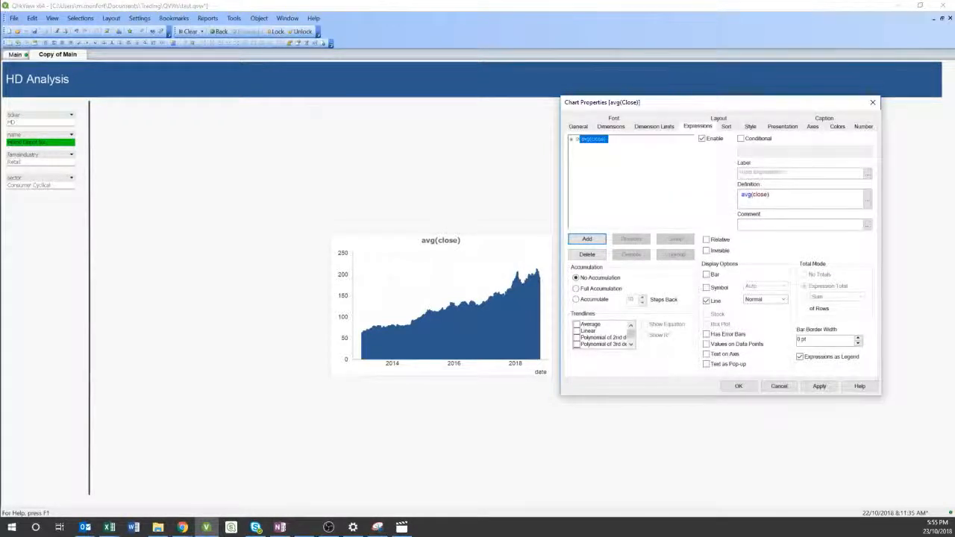
# - Try the expression with the capitalised field name, avg(Close), and apply it to the chart
pyautogui.click(755, 194)
pyautogui.press('Left')
pyautogui.write('C')
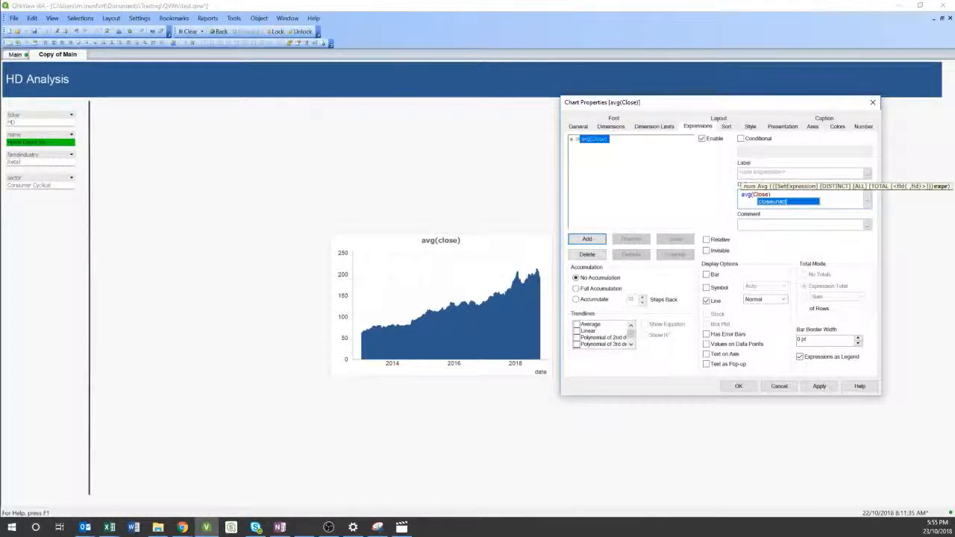
pyautogui.press('Escape')
pyautogui.hotkey('shift', 'Left')
pyautogui.hotkey('shift', 'Left')
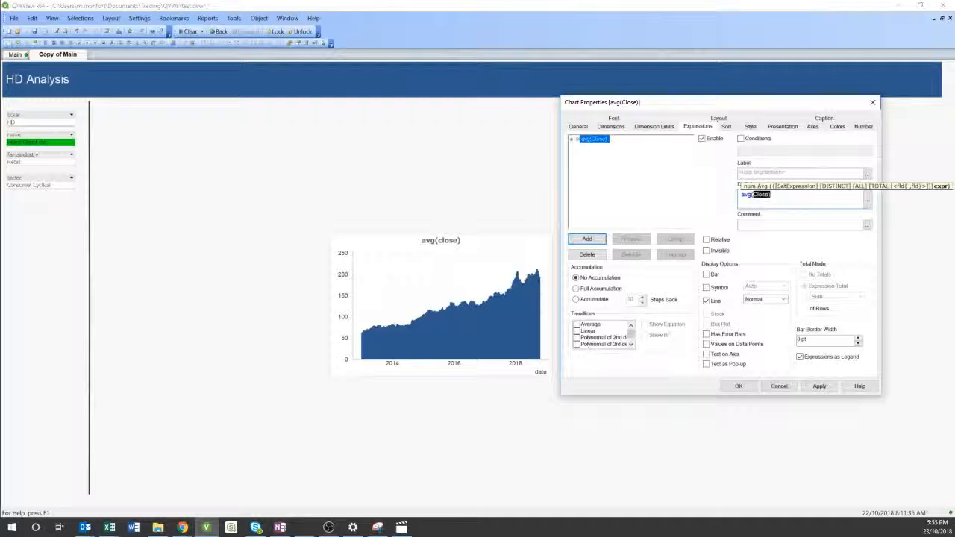
pyautogui.press('Right')
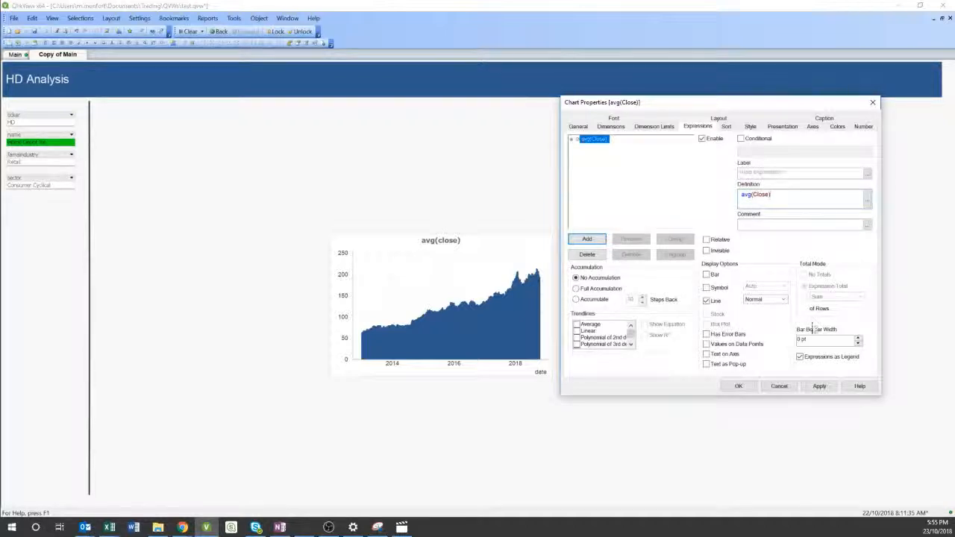
pyautogui.click(815, 387)
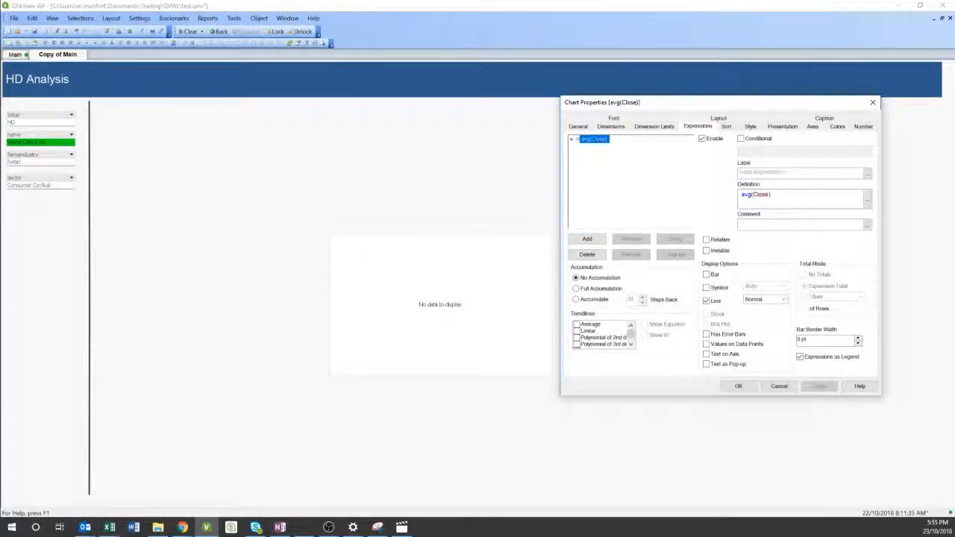
# - Change the expression definition back to avg(close), apply it and label the expression Close
pyautogui.press('BackSpace')
pyautogui.write('c')
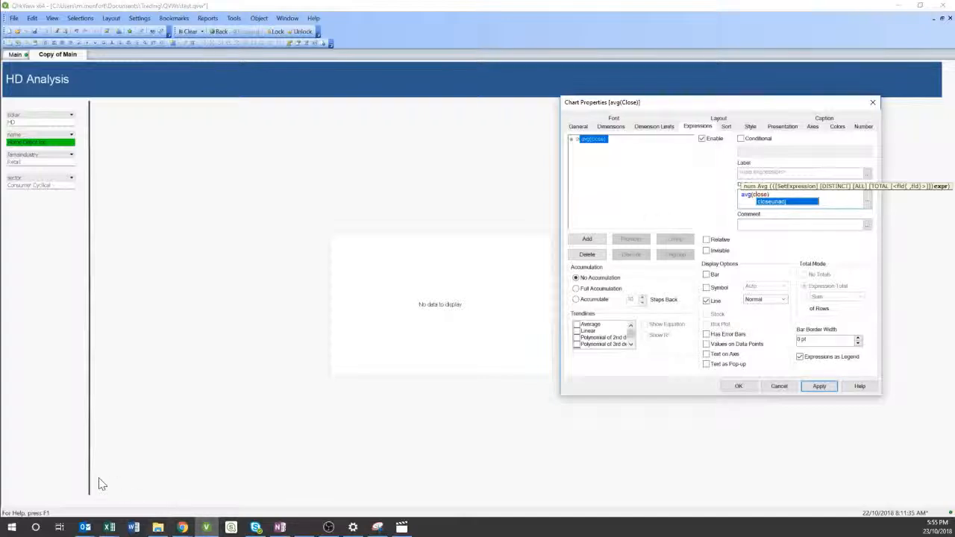
pyautogui.click(806, 387)
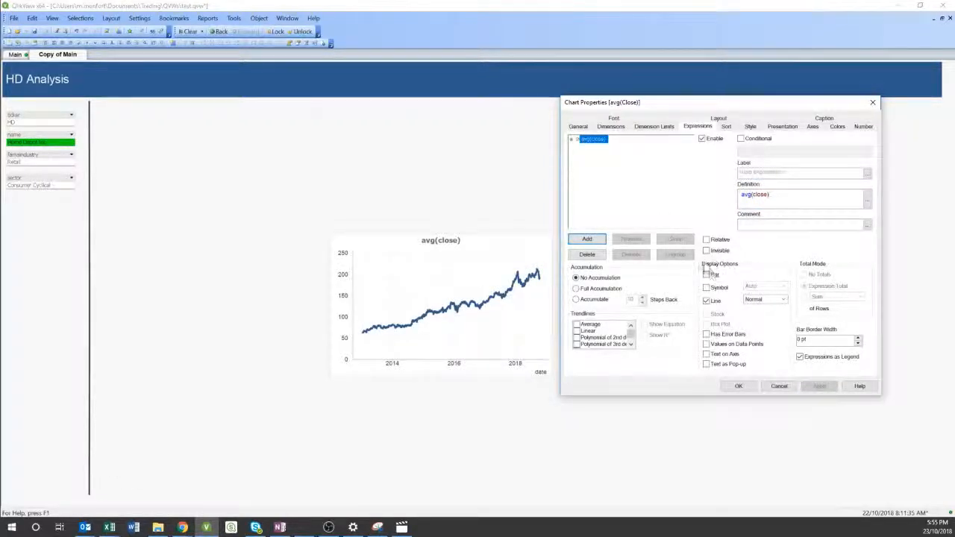
pyautogui.click(754, 173)
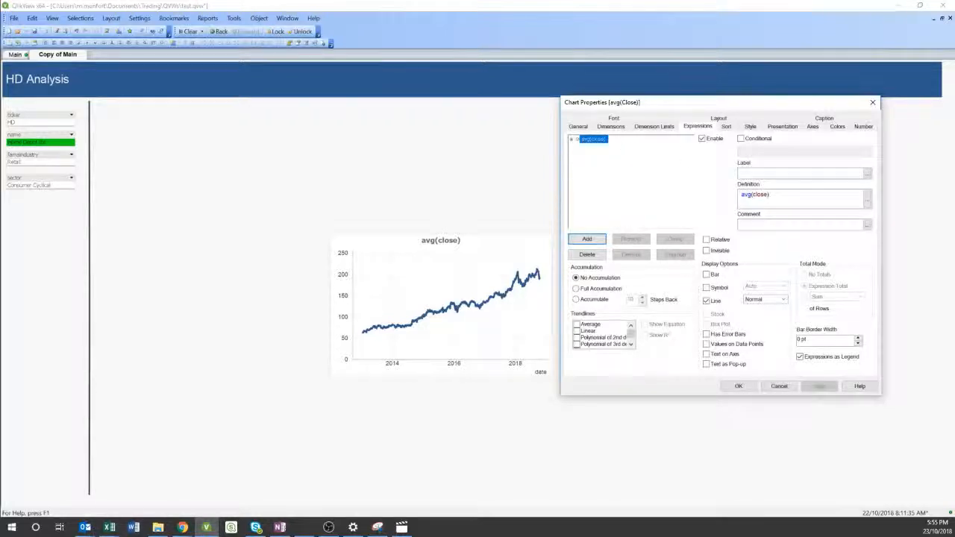
pyautogui.write('Close')
# - Add a second expression to the combo chart defined as avg(volume) and label it Volume
pyautogui.rightClick(602, 179)
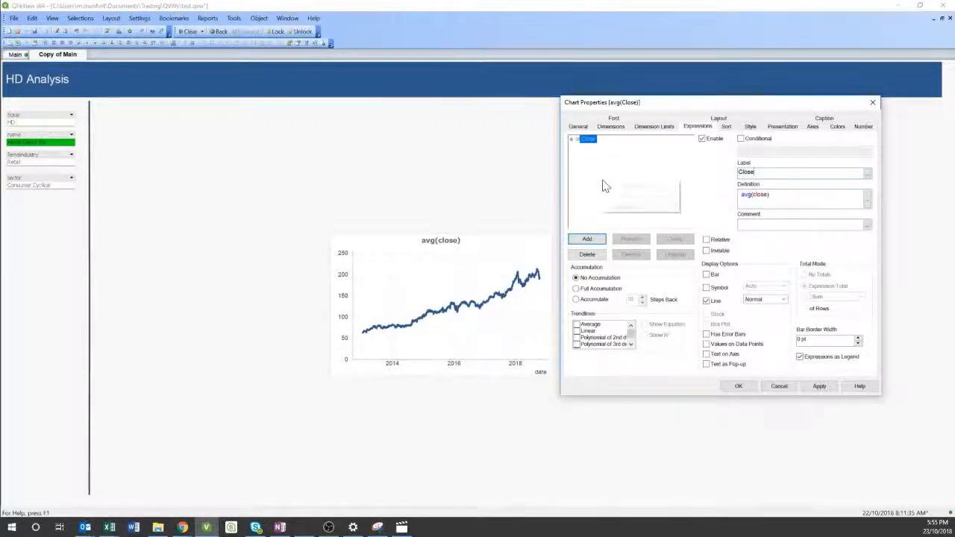
pyautogui.click(596, 165)
pyautogui.rightClick(597, 167)
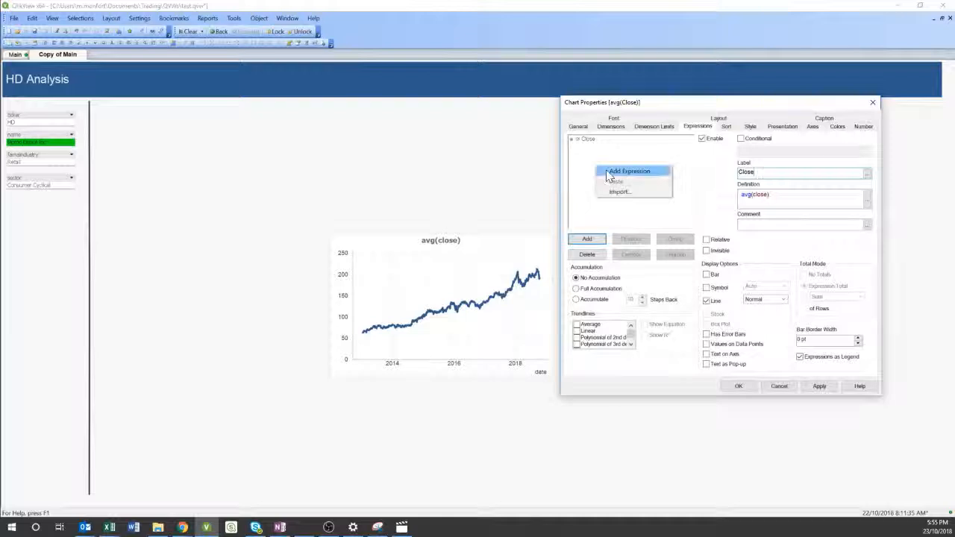
pyautogui.click(669, 195)
pyautogui.click(587, 240)
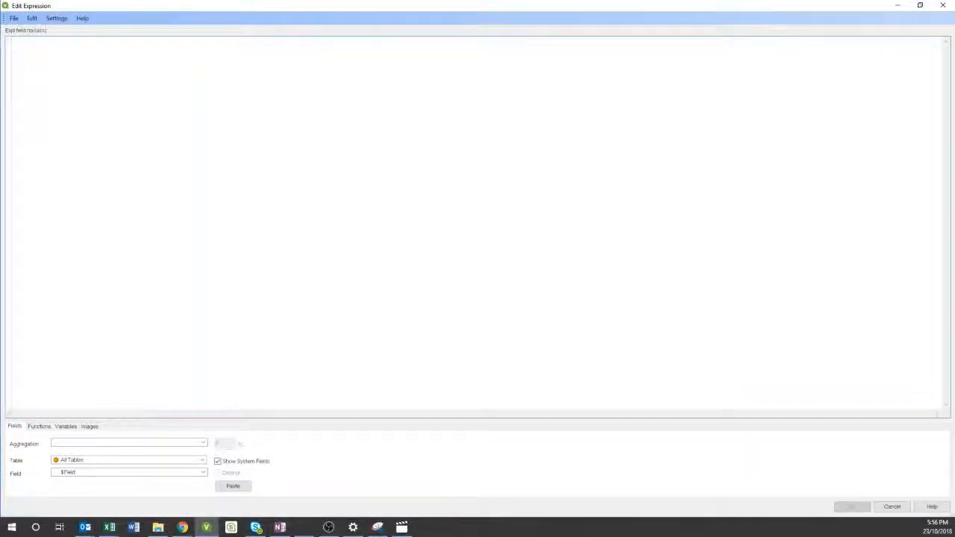
pyautogui.write('avg(volum')
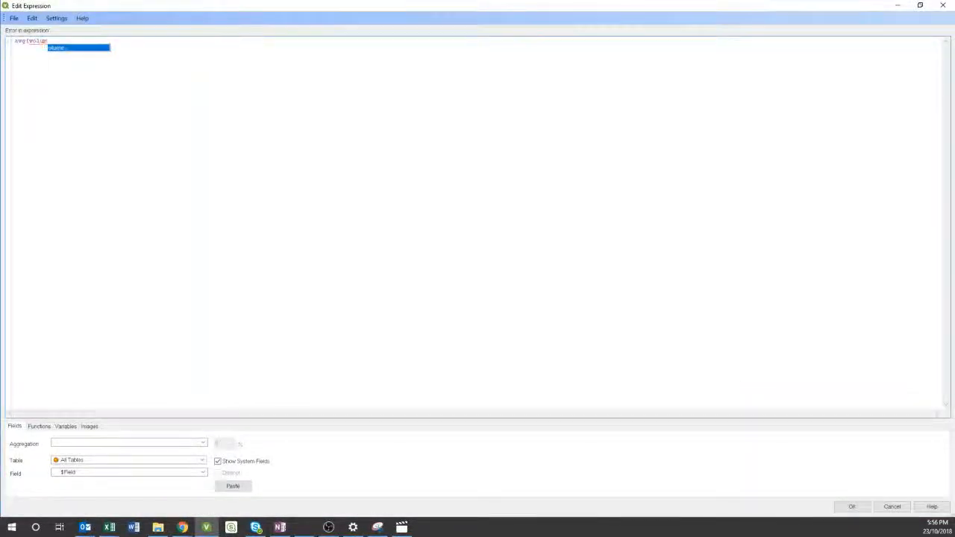
pyautogui.write('e)')
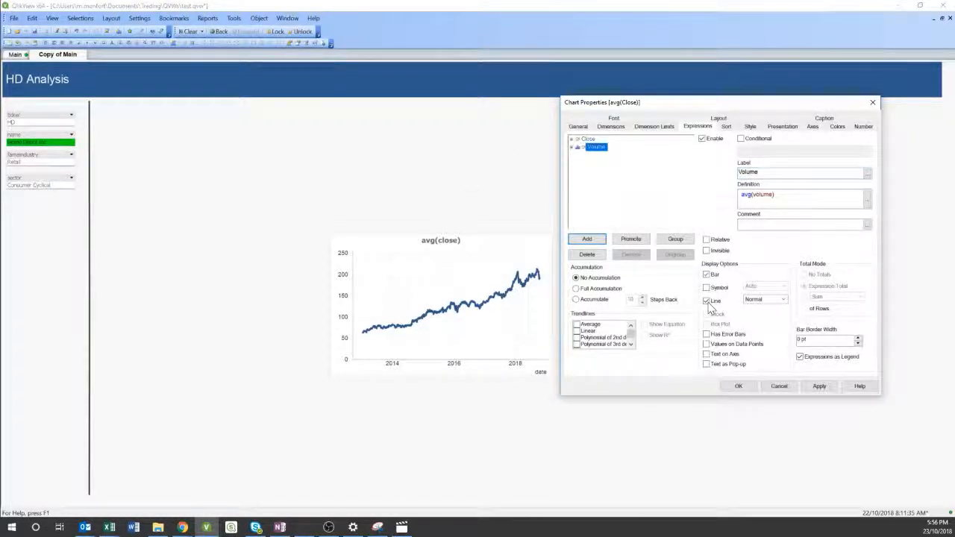
# - Change the chart's second data colour to the lighter orange saved among the custom colours and apply the chart properties
pyautogui.click(839, 127)
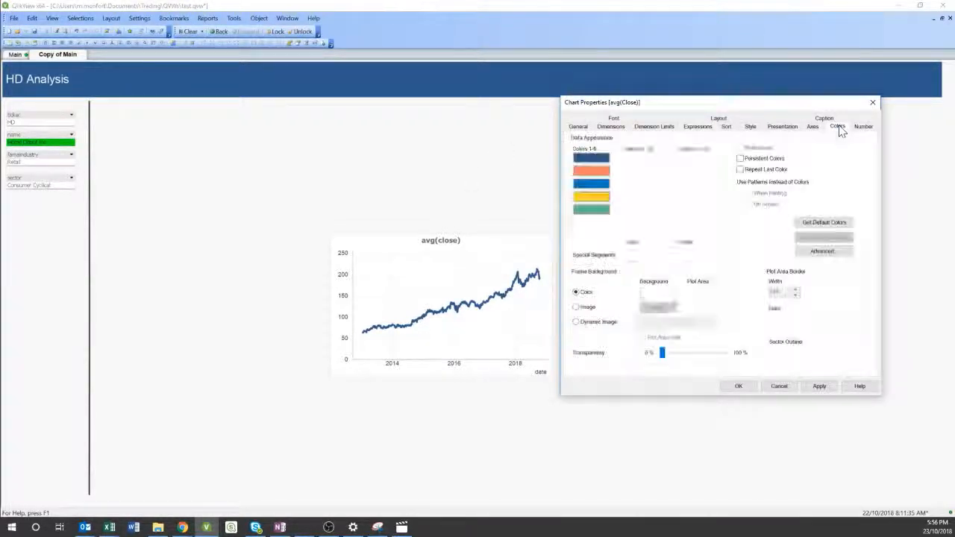
pyautogui.click(595, 173)
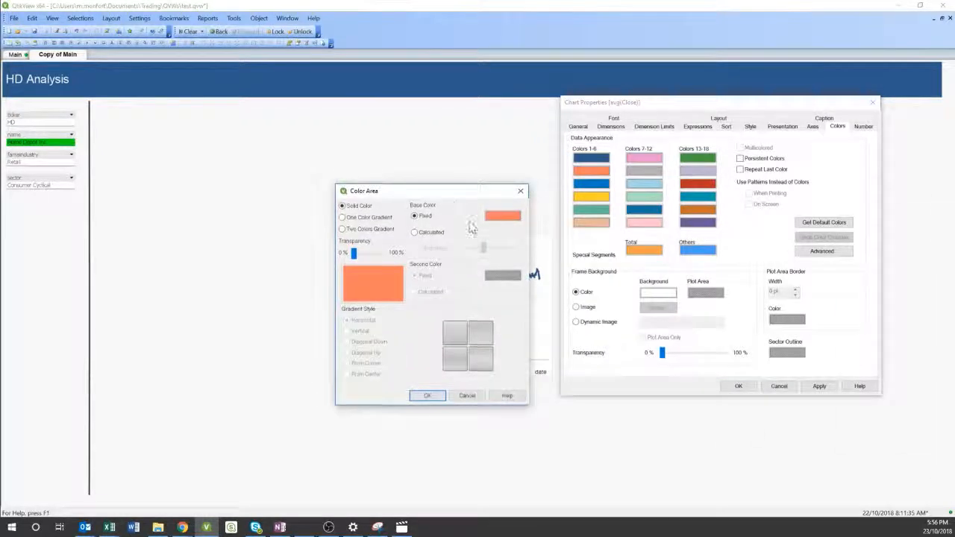
pyautogui.click(497, 218)
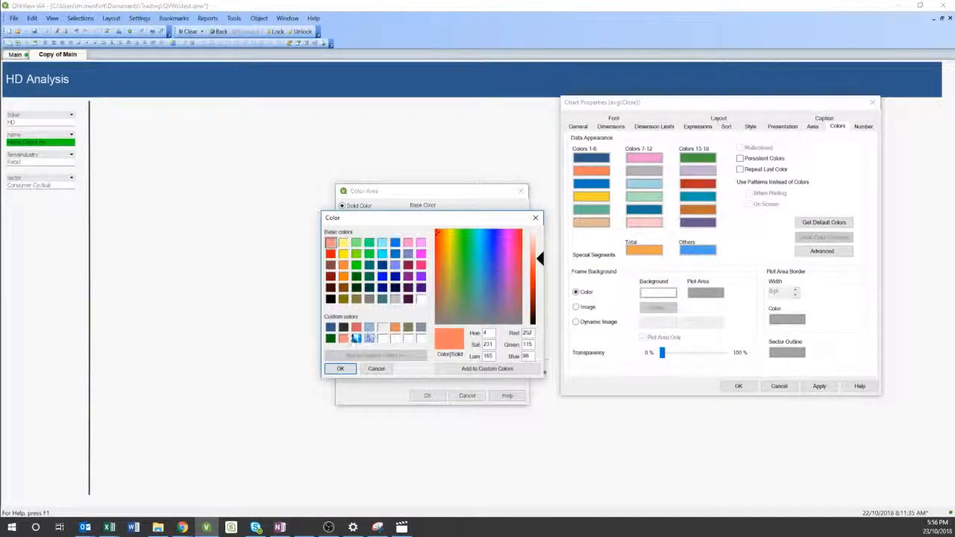
pyautogui.click(395, 328)
pyautogui.click(341, 369)
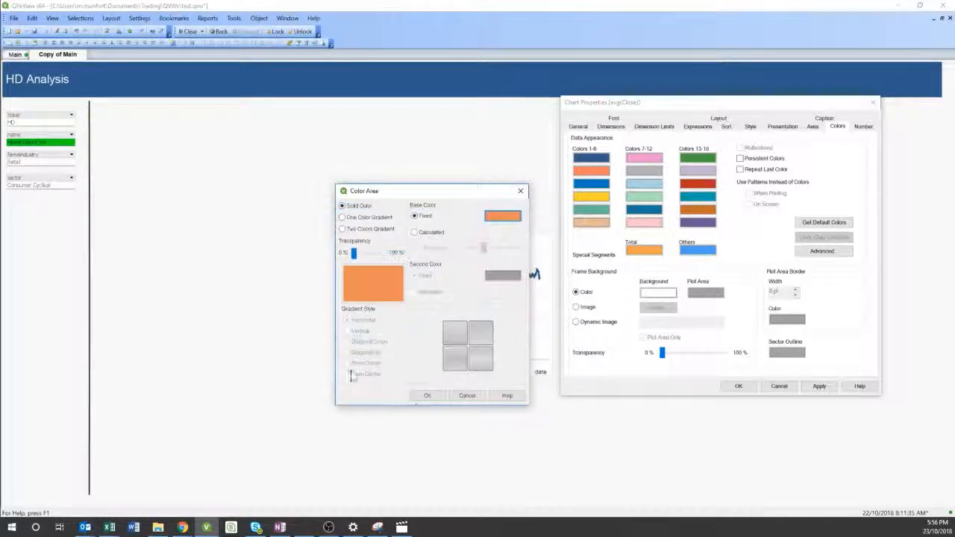
pyautogui.click(427, 395)
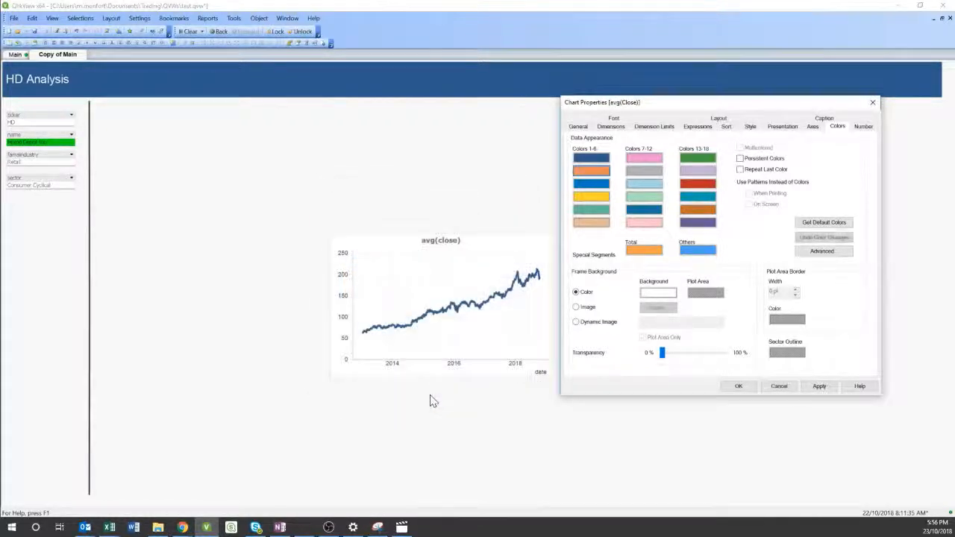
pyautogui.click(738, 387)
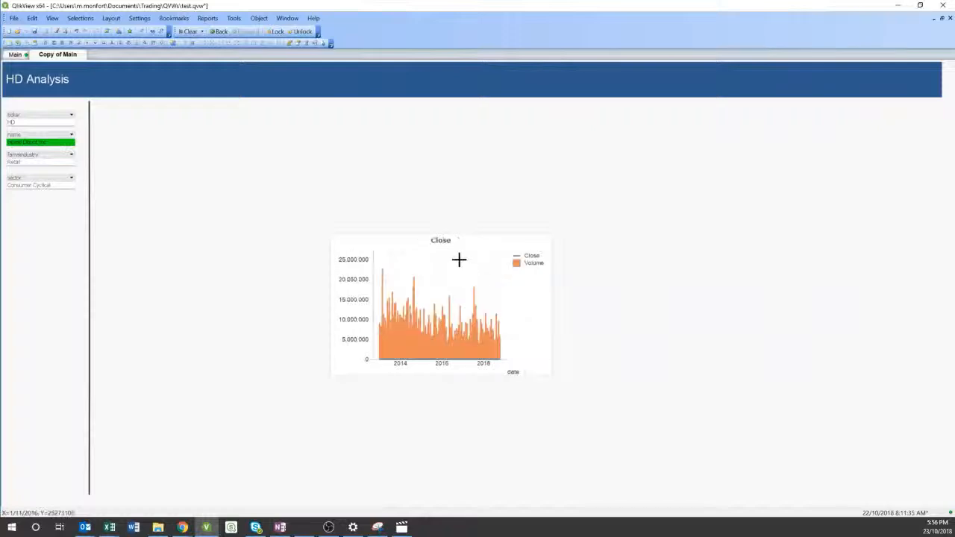
# - Place the Volume expression's axis on the Right (Top) side of the combo chart, keeping Close on the left axis
pyautogui.rightClick(459, 259)
pyautogui.click(483, 265)
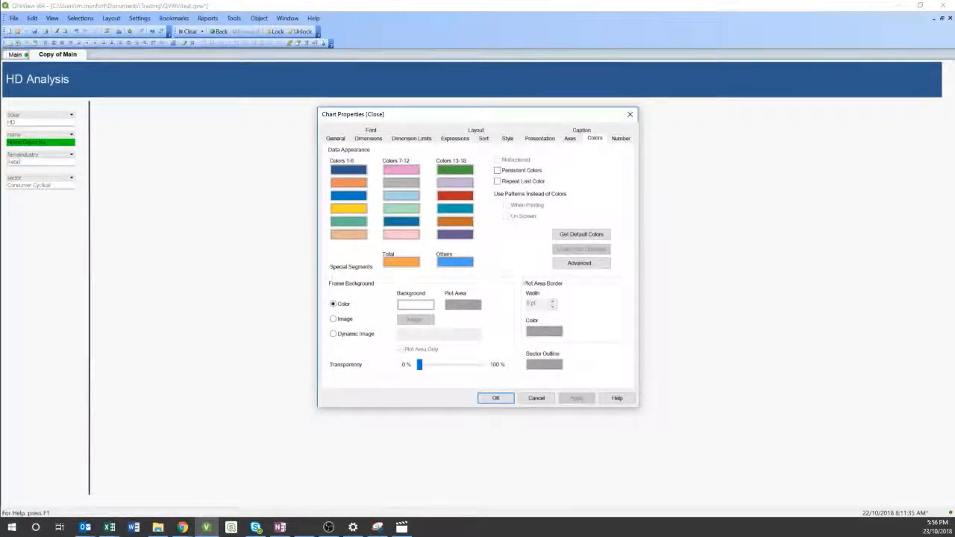
pyautogui.moveTo(501, 113); pyautogui.dragTo(794, 116)
pyautogui.moveTo(681, 117); pyautogui.dragTo(715, 118)
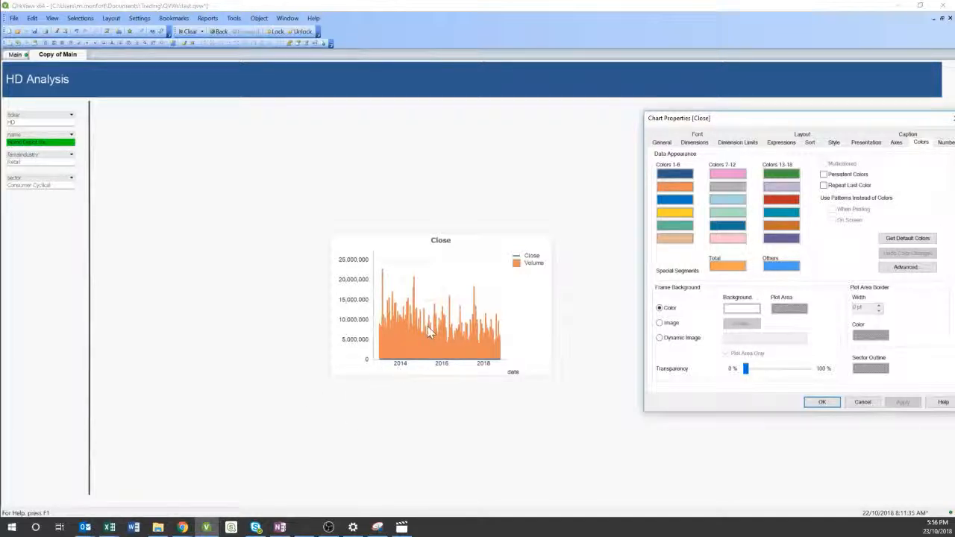
pyautogui.click(897, 143)
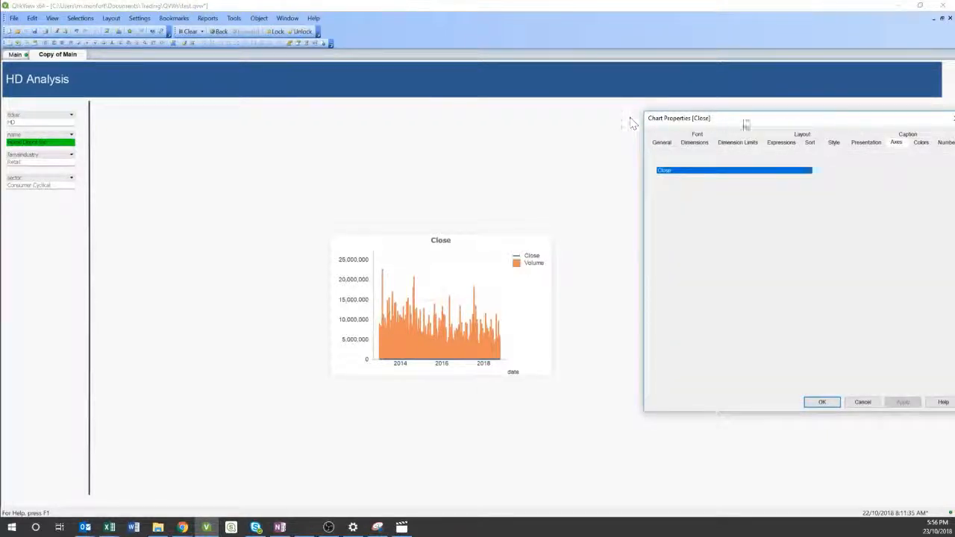
pyautogui.moveTo(824, 118); pyautogui.dragTo(630, 119)
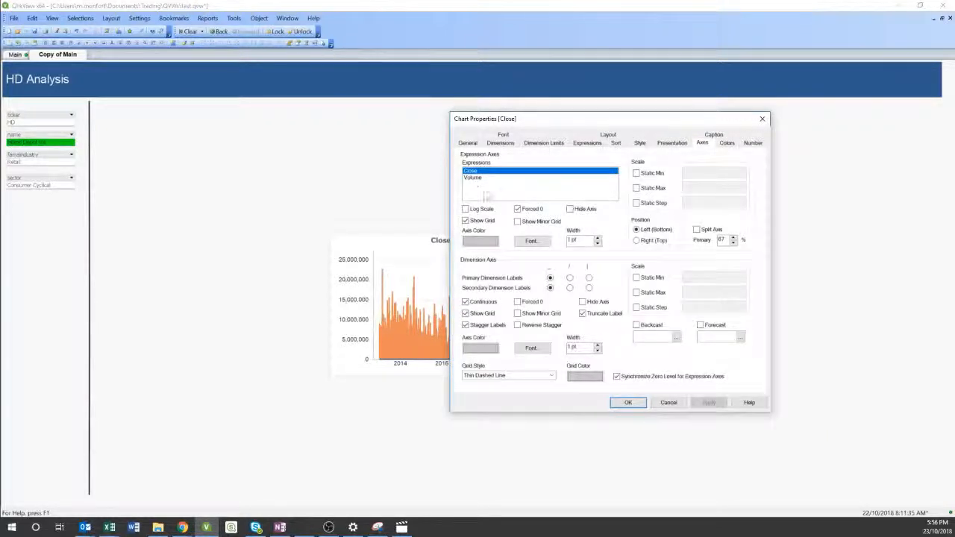
pyautogui.click(474, 178)
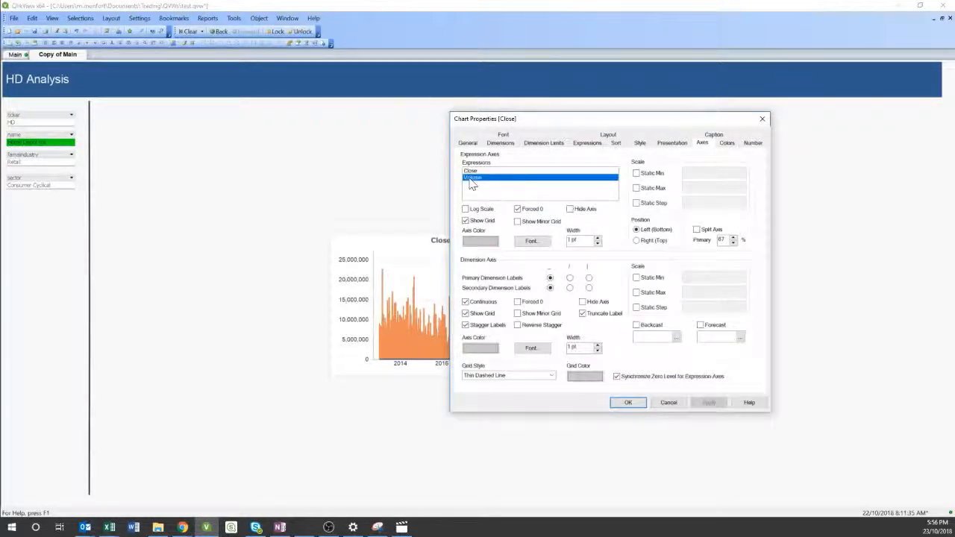
pyautogui.click(637, 240)
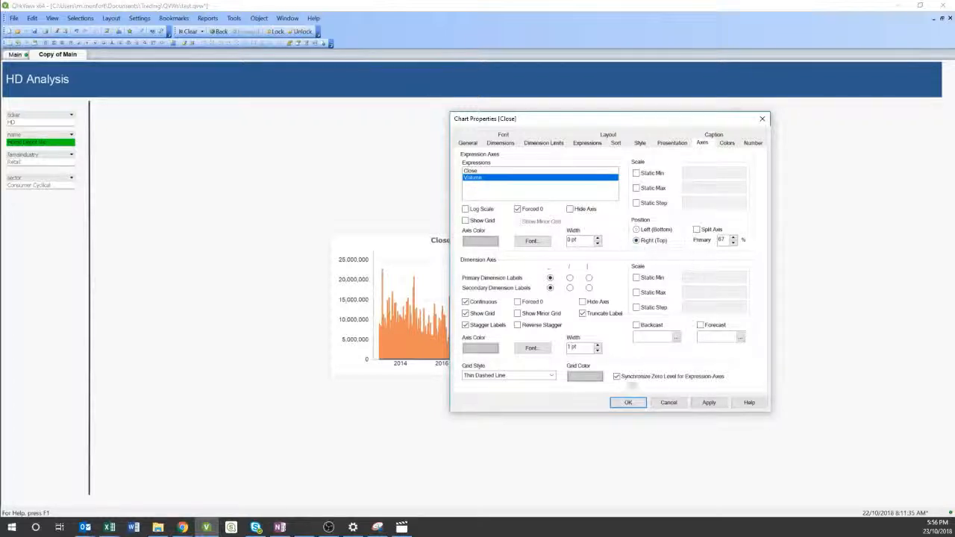
pyautogui.click(709, 402)
pyautogui.click(627, 403)
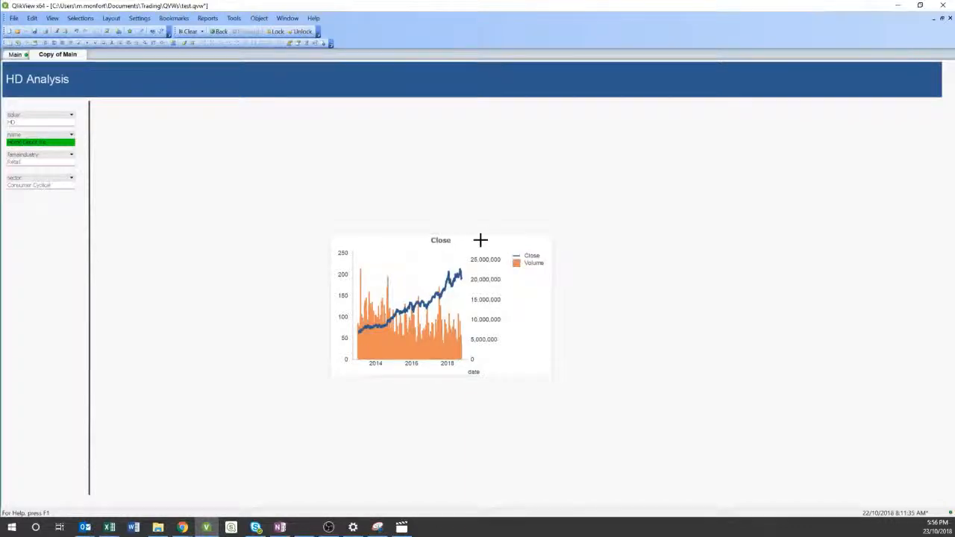
# - Enlarge the combo chart across the page area beside the filters and move its legend to the lower left beneath the plot
pyautogui.moveTo(332, 234); pyautogui.dragTo(104, 111)
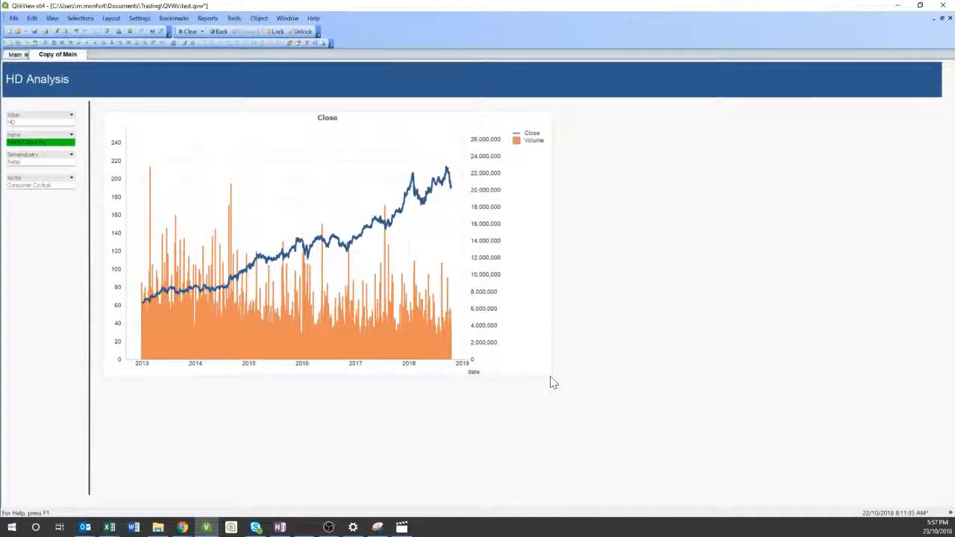
pyautogui.moveTo(549, 375); pyautogui.dragTo(775, 441)
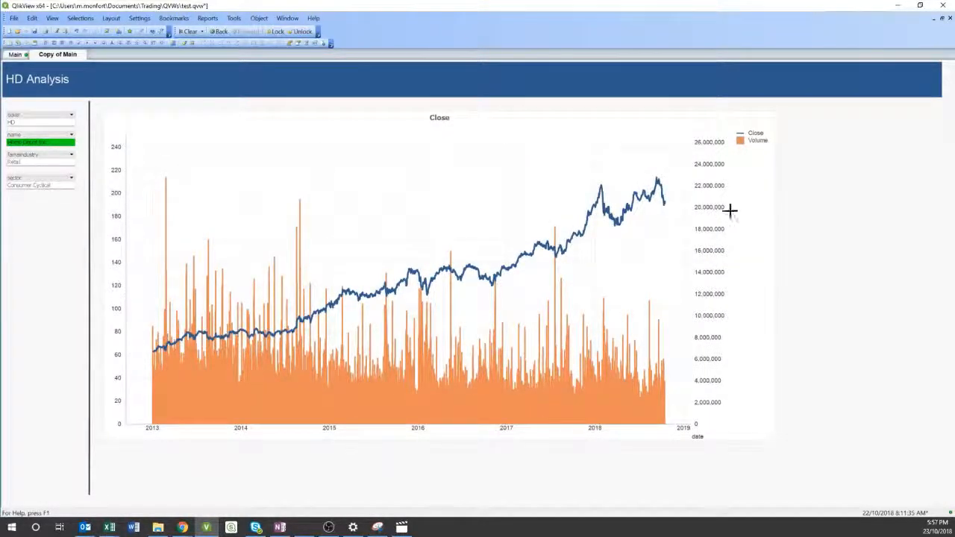
pyautogui.hotkey('ctrl', 'shift')
pyautogui.moveTo(687, 284); pyautogui.dragTo(284, 416)
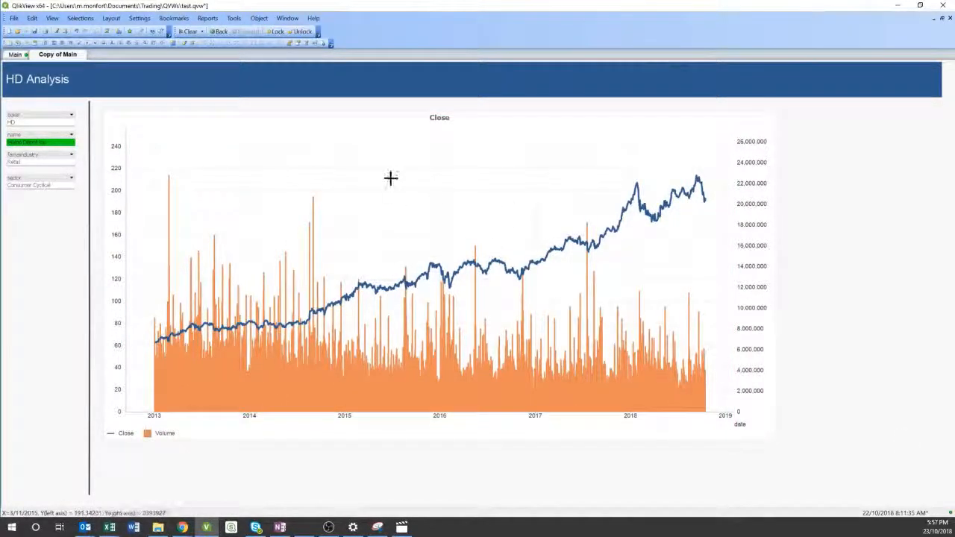
# - Narrow the combo chart to the most recent dates, first from late 2015 onwards and further to November 2017 onwards
pyautogui.moveTo(429, 158); pyautogui.dragTo(757, 456)
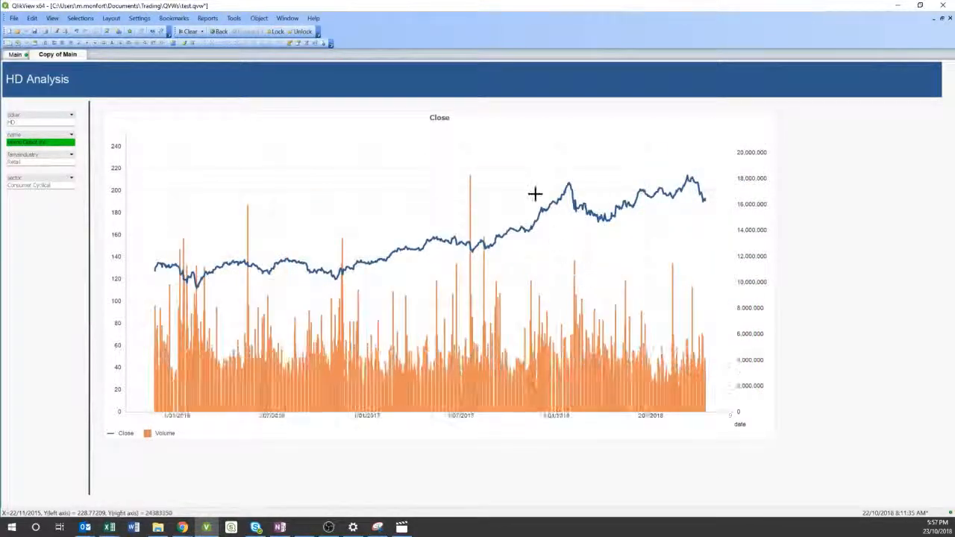
pyautogui.moveTo(524, 156); pyautogui.dragTo(795, 495)
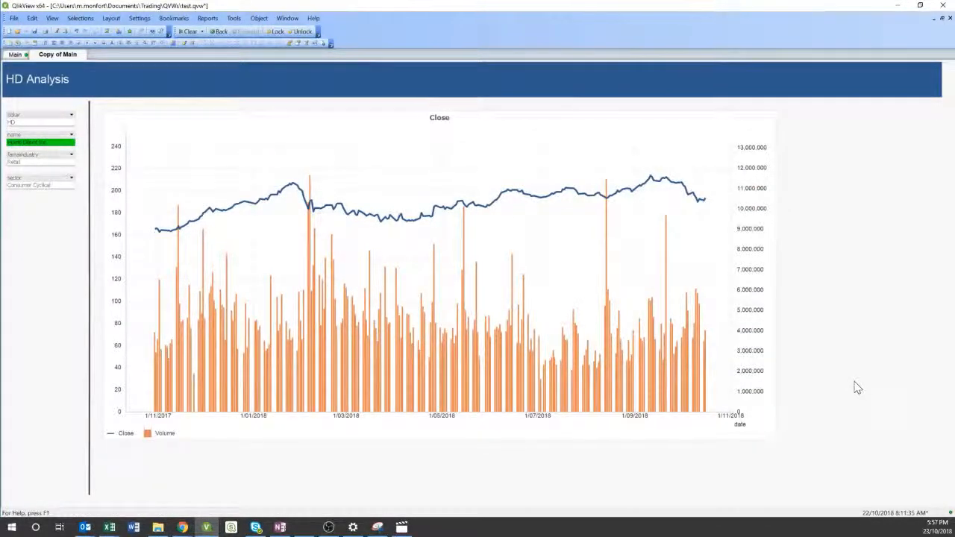
# - Switch to the LinkedIn article in the browser and review its share price chart instructions, finished example and closing data notes
pyautogui.hotkey('alt', 'Tab')
pyautogui.scroll(-10, 473, 386)
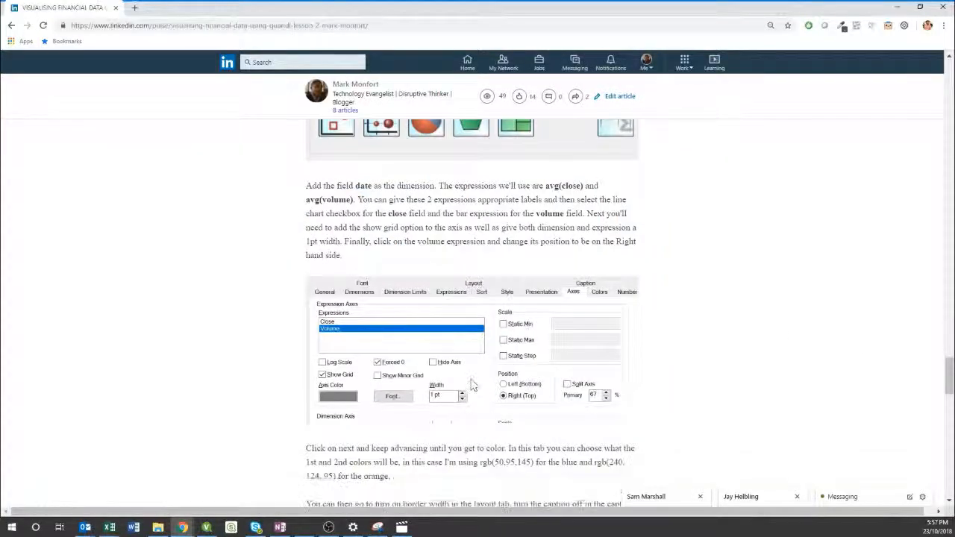
pyautogui.scroll(-3, 461, 382)
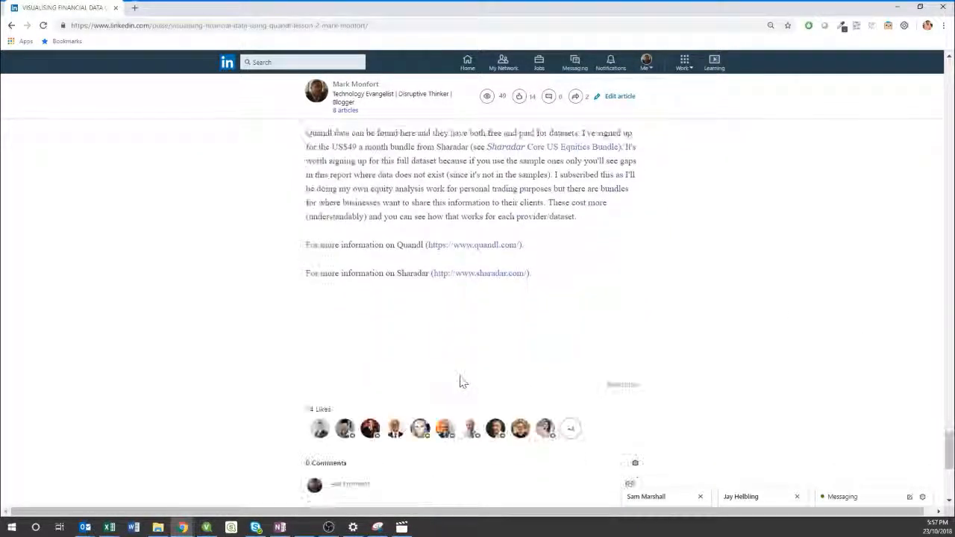
pyautogui.scroll(5, 461, 382)
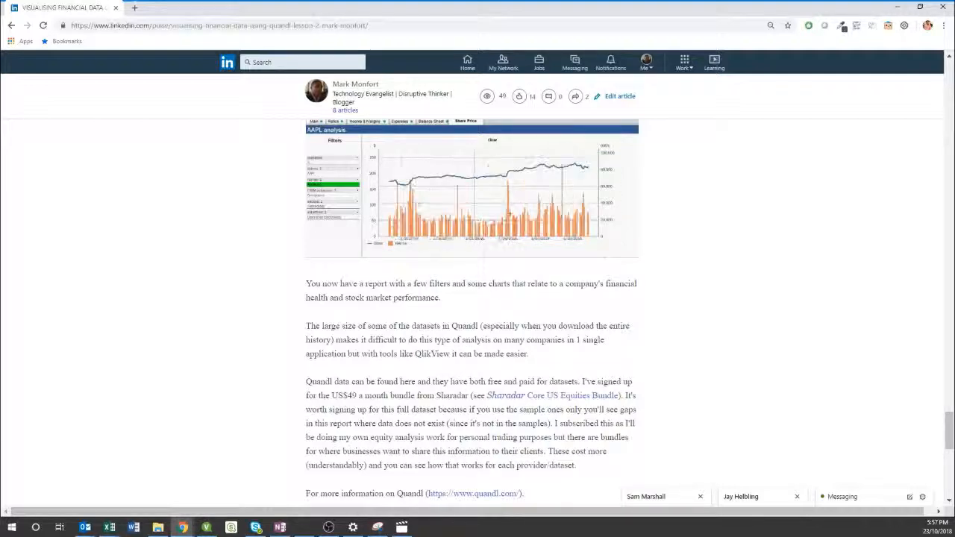
pyautogui.hotkey('alt', 'Tab')
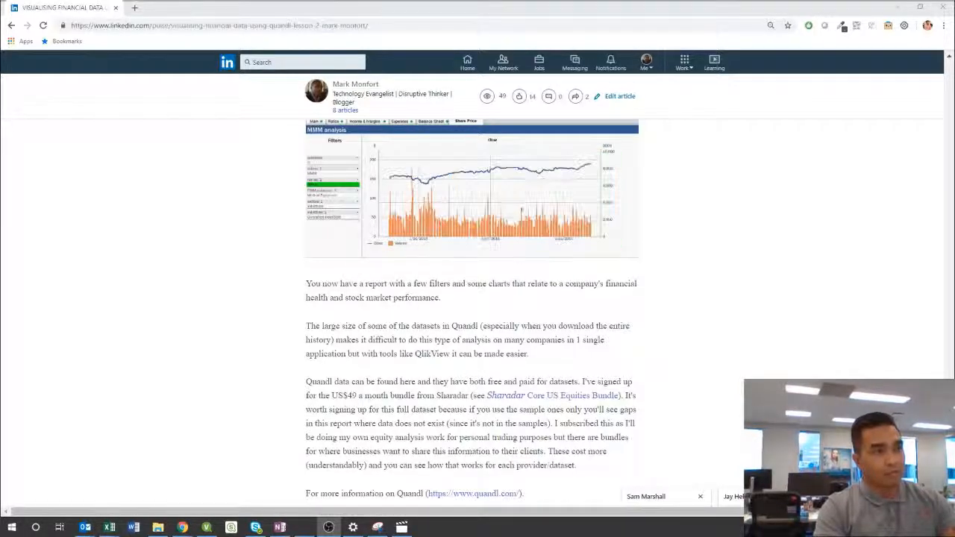
# - Look back through the article's instructions for the return ratio page, including the Return on Invested Capital expression and chart colours
pyautogui.scroll(-20, 402, 375)
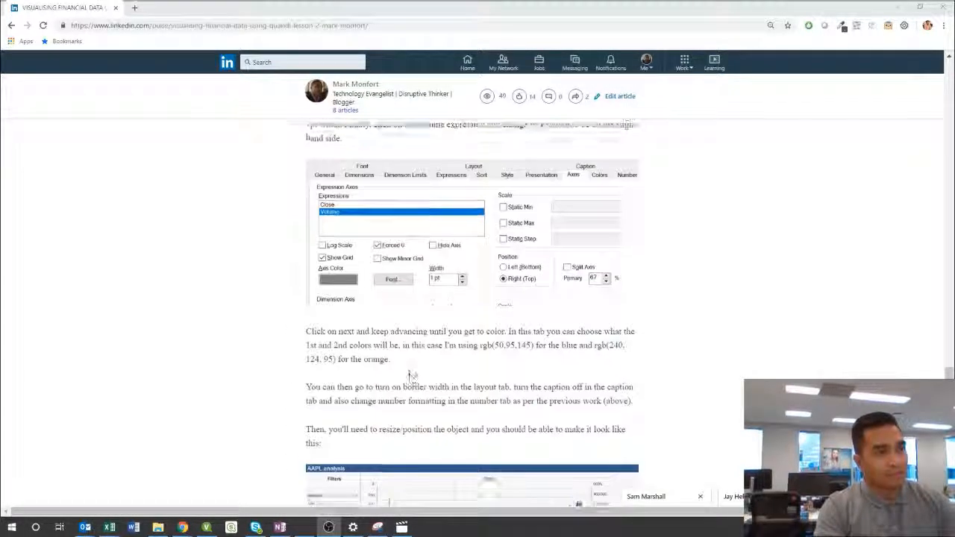
pyautogui.scroll(3, 409, 374)
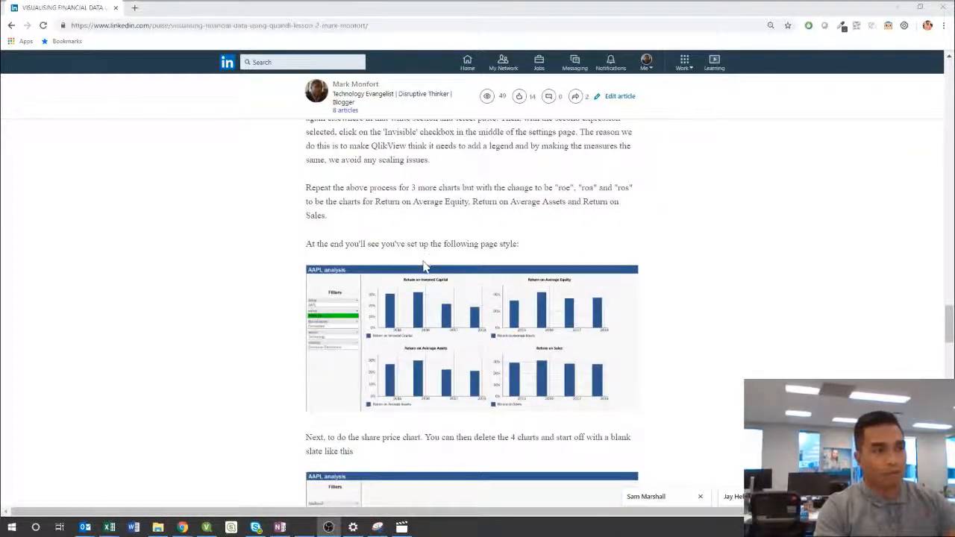
pyautogui.scroll(15, 423, 266)
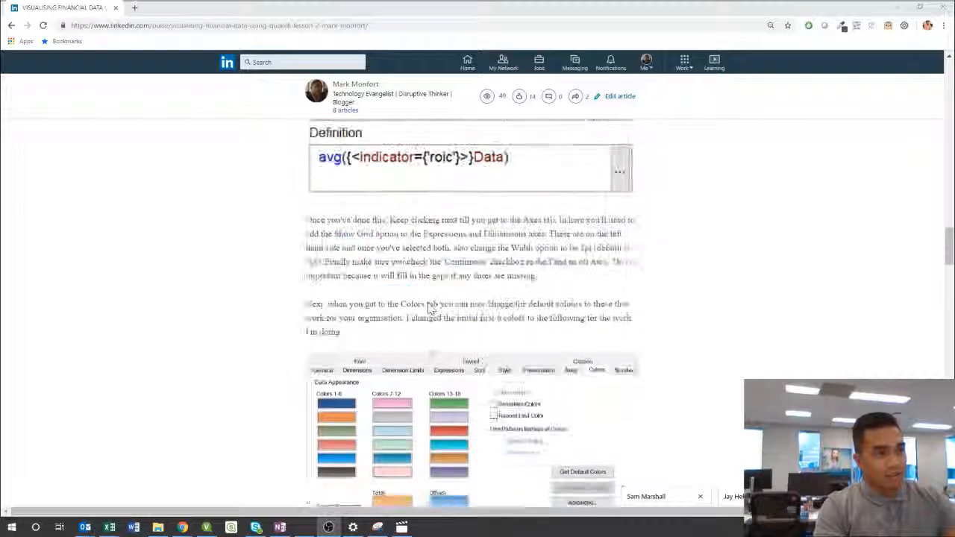
pyautogui.scroll(6, 429, 310)
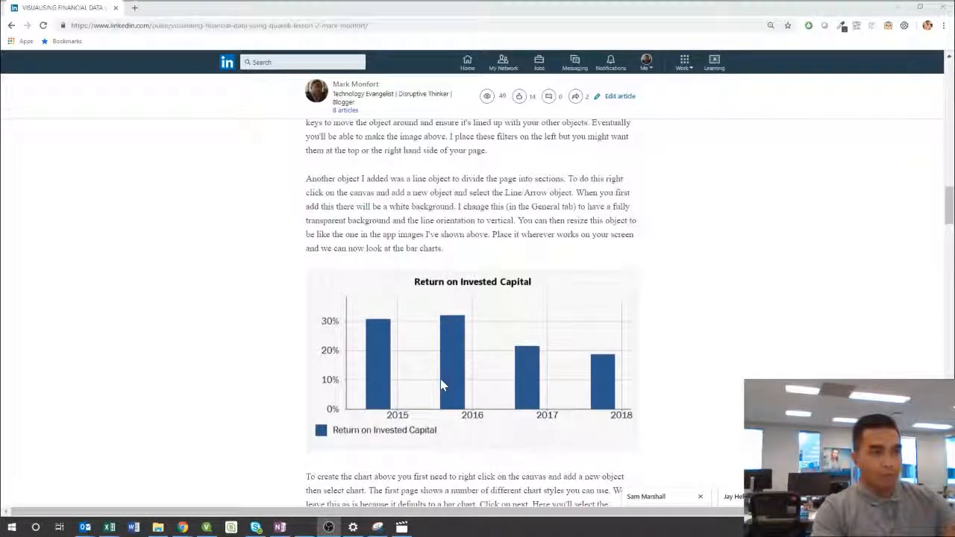
pyautogui.scroll(-3, 441, 384)
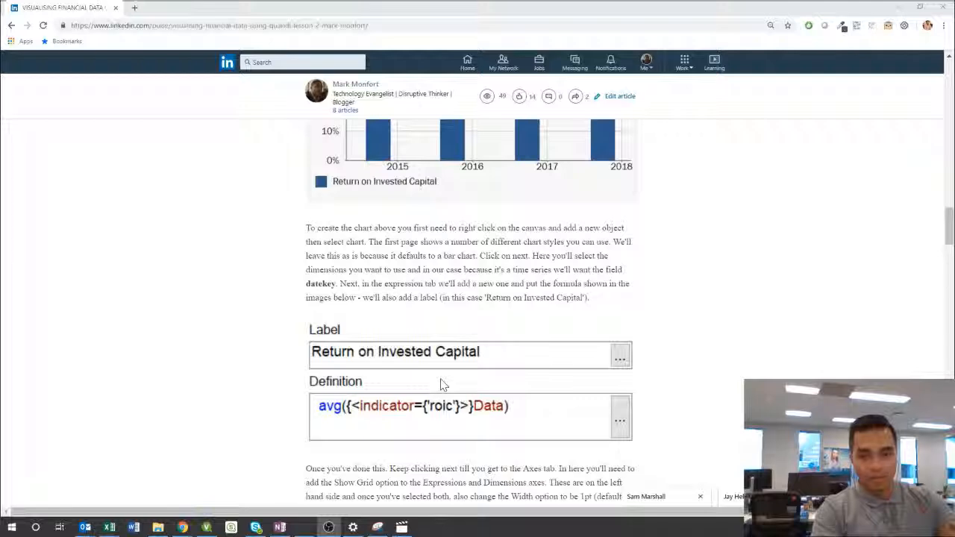
pyautogui.scroll(-6, 441, 385)
pyautogui.scroll(-4, 440, 384)
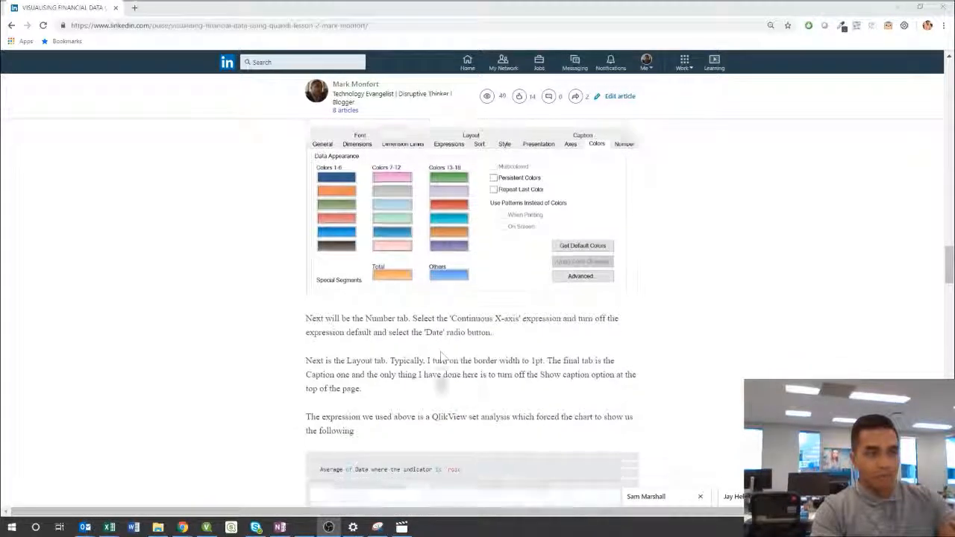